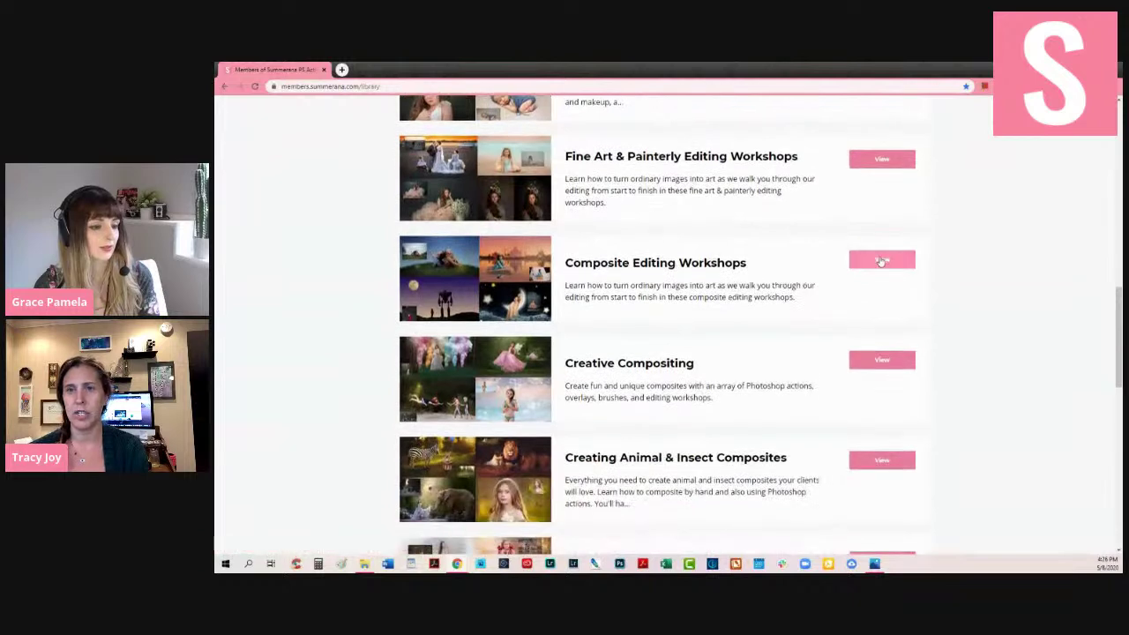
# - Open the Spring Backgrounds composite editing workshop video from the Composite Editing Workshops collection and show it in full screen
pyautogui.click(878, 264)
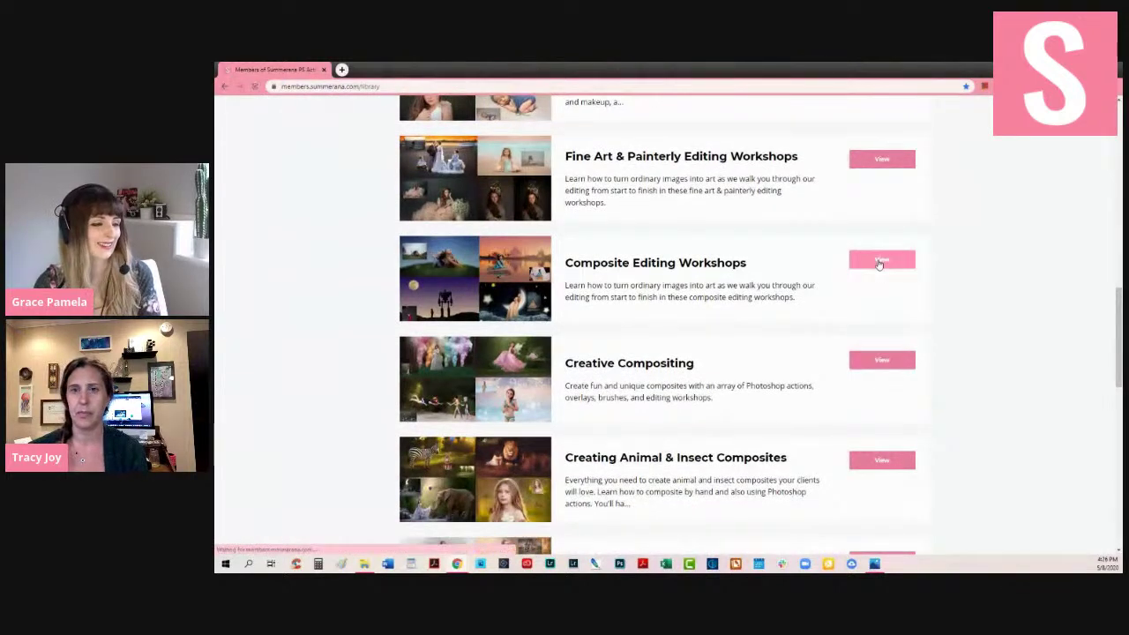
pyautogui.scroll(-4, 947, 327)
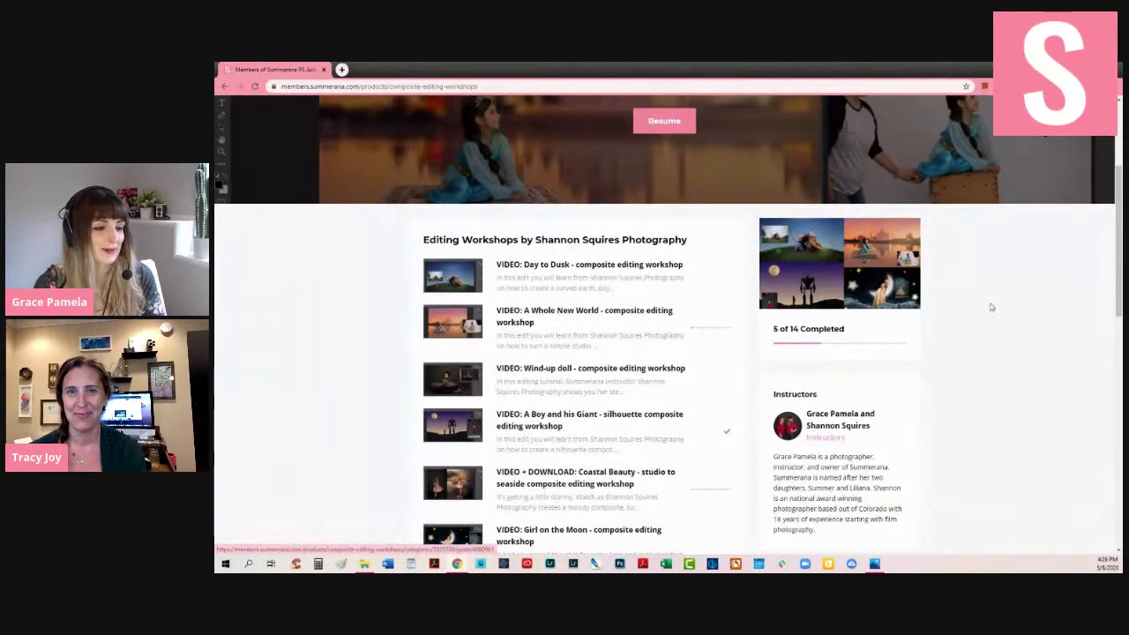
pyautogui.scroll(-1, 712, 320)
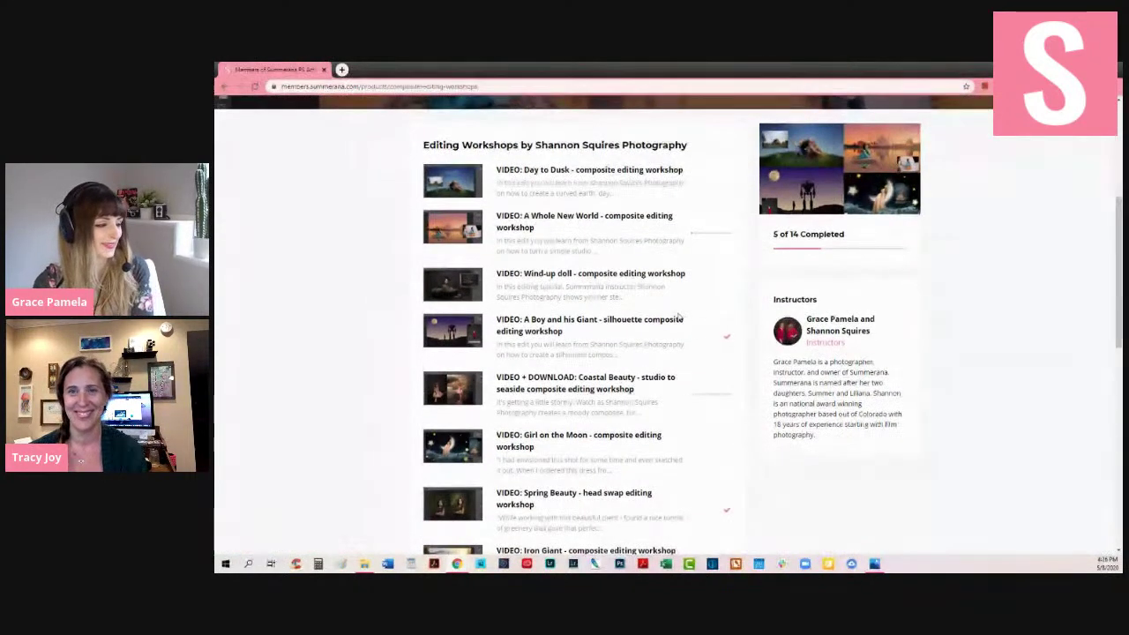
pyautogui.scroll(-4, 680, 316)
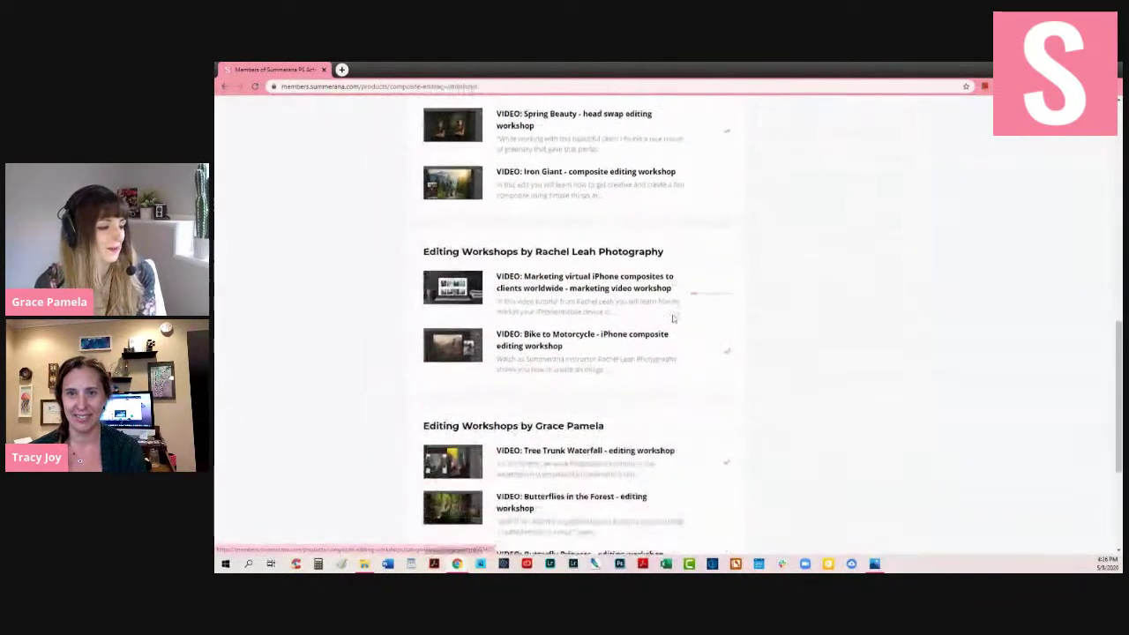
pyautogui.scroll(-3, 673, 318)
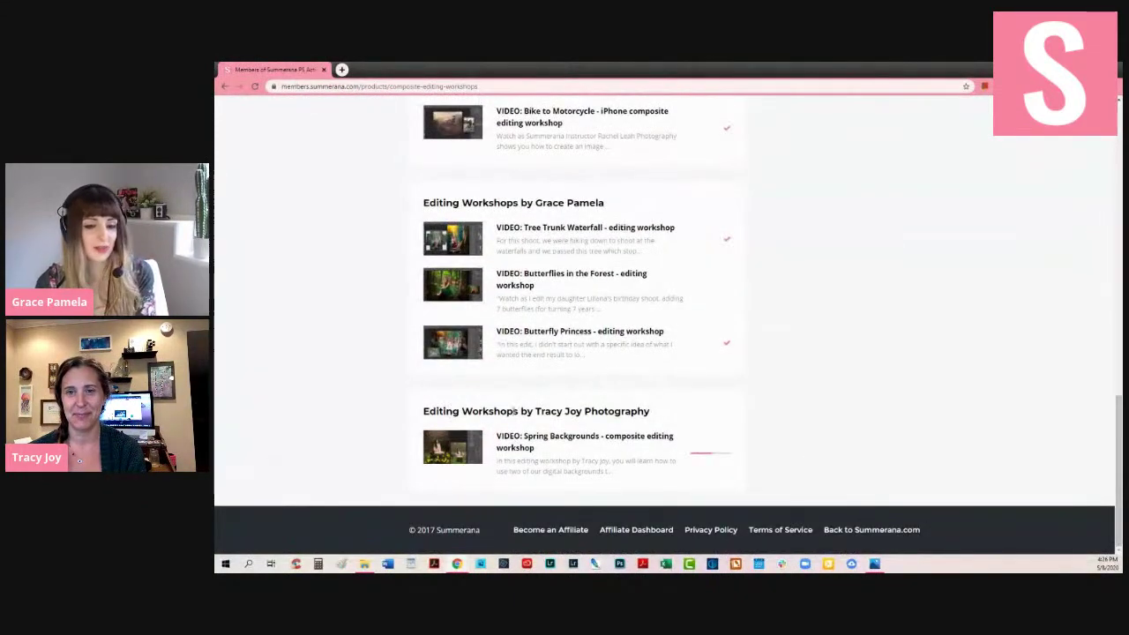
pyautogui.click(537, 441)
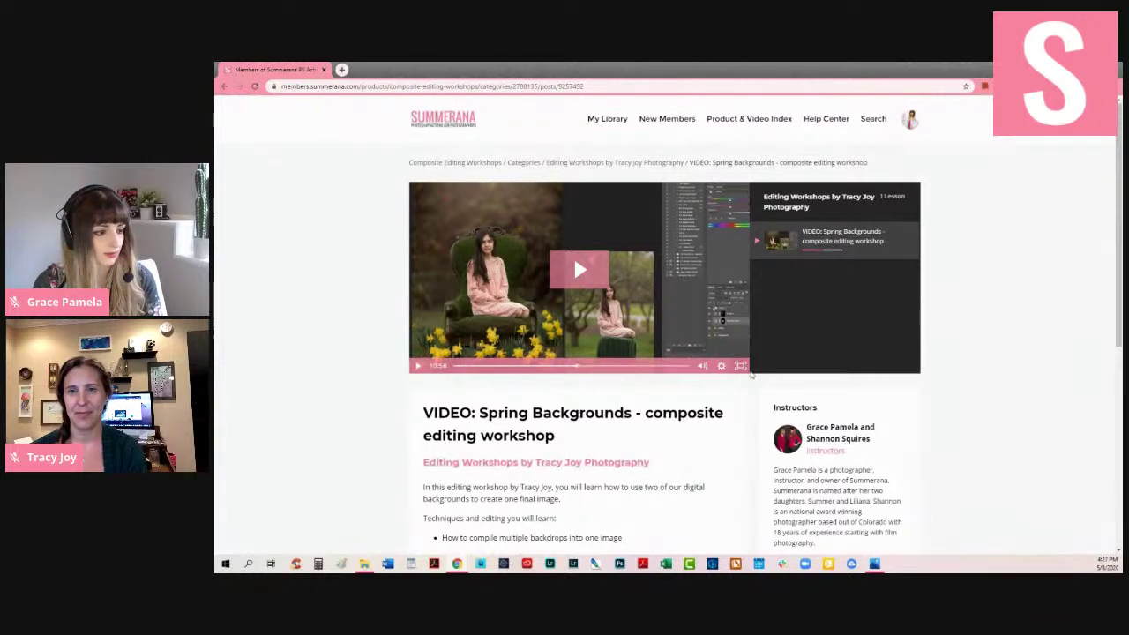
pyautogui.click(740, 365)
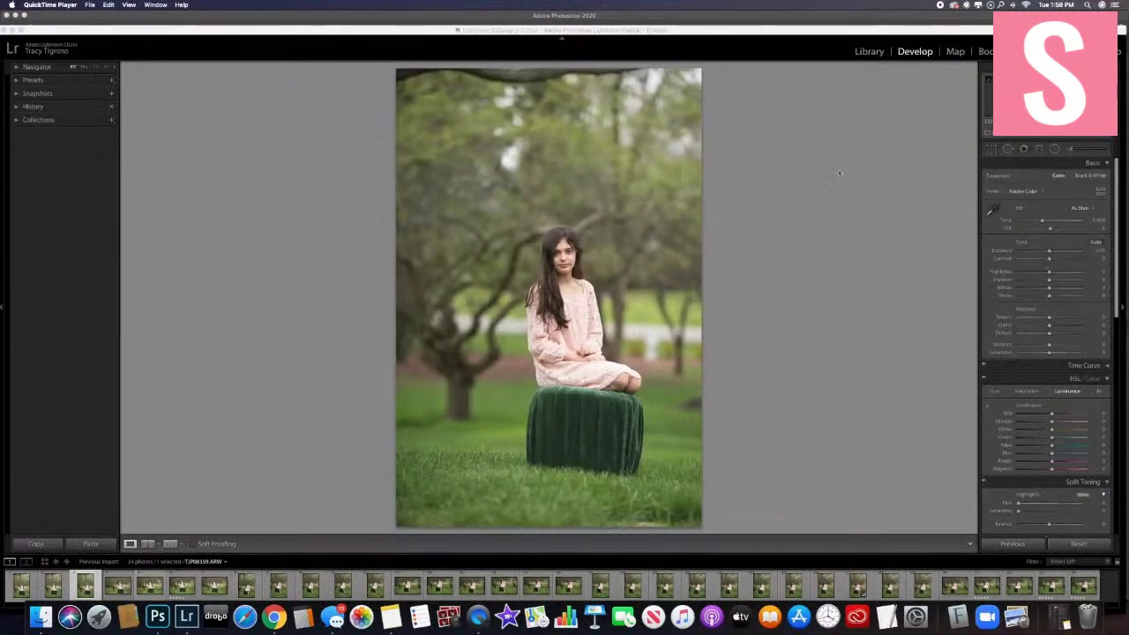
# - Darken the portrait by setting exposure to about -0.55 and contrast to -14, and lower the highlights
pyautogui.click(1048, 251)
pyautogui.moveTo(1049, 251); pyautogui.dragTo(1045, 251)
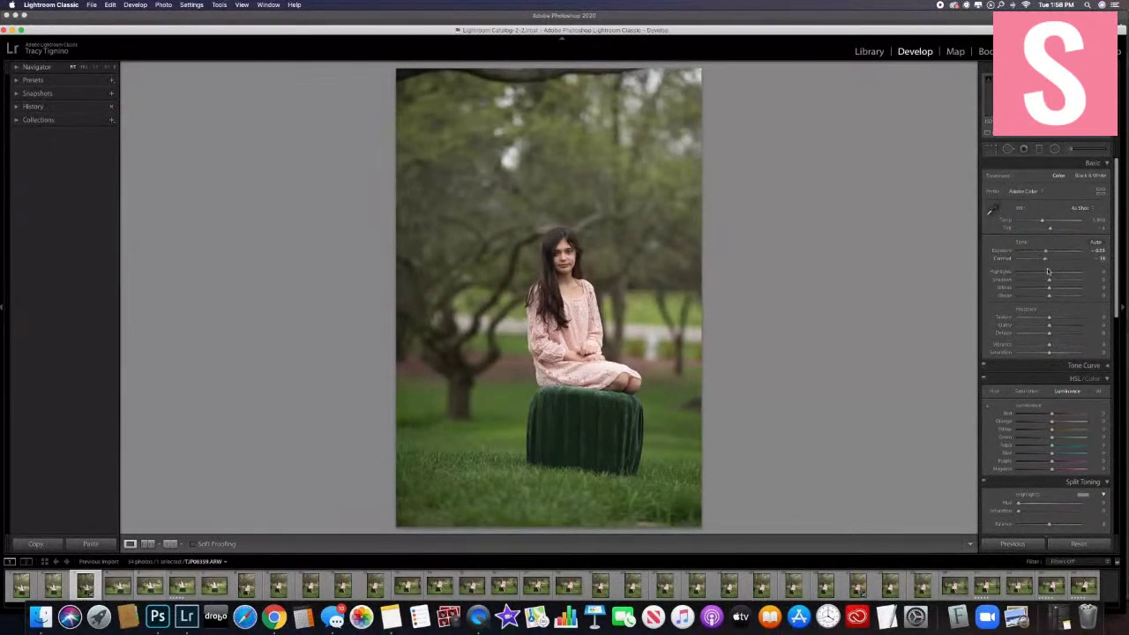
pyautogui.moveTo(1049, 272); pyautogui.dragTo(1037, 273)
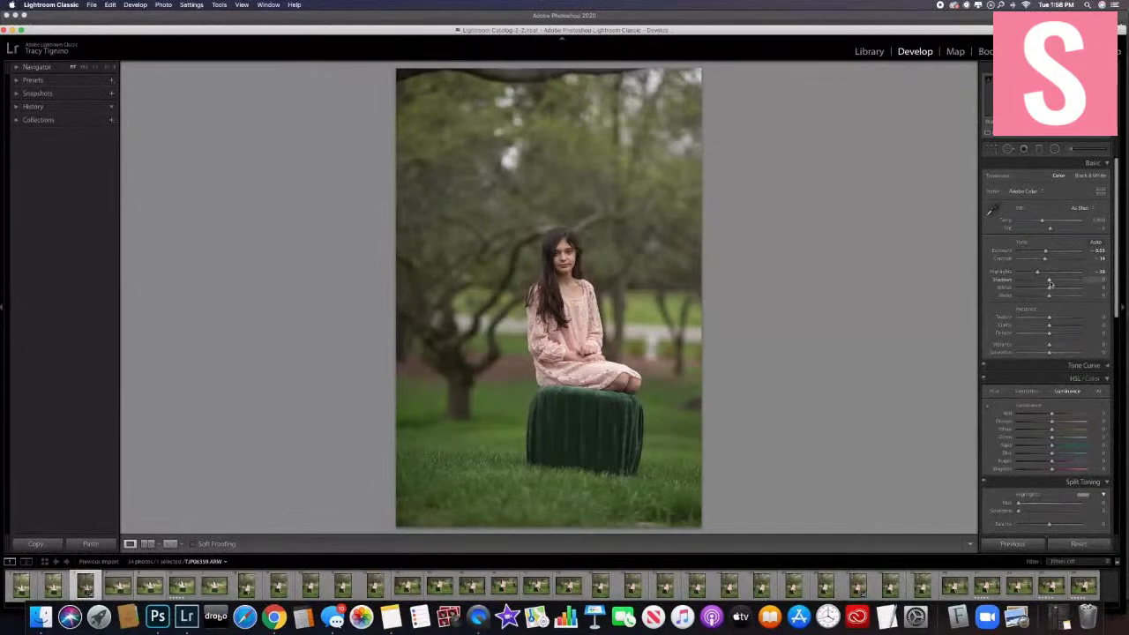
# - Warm the white balance slightly with the tint at +11, lift the shadows, and set vibrance to +12
pyautogui.moveTo(1042, 221); pyautogui.dragTo(1053, 229)
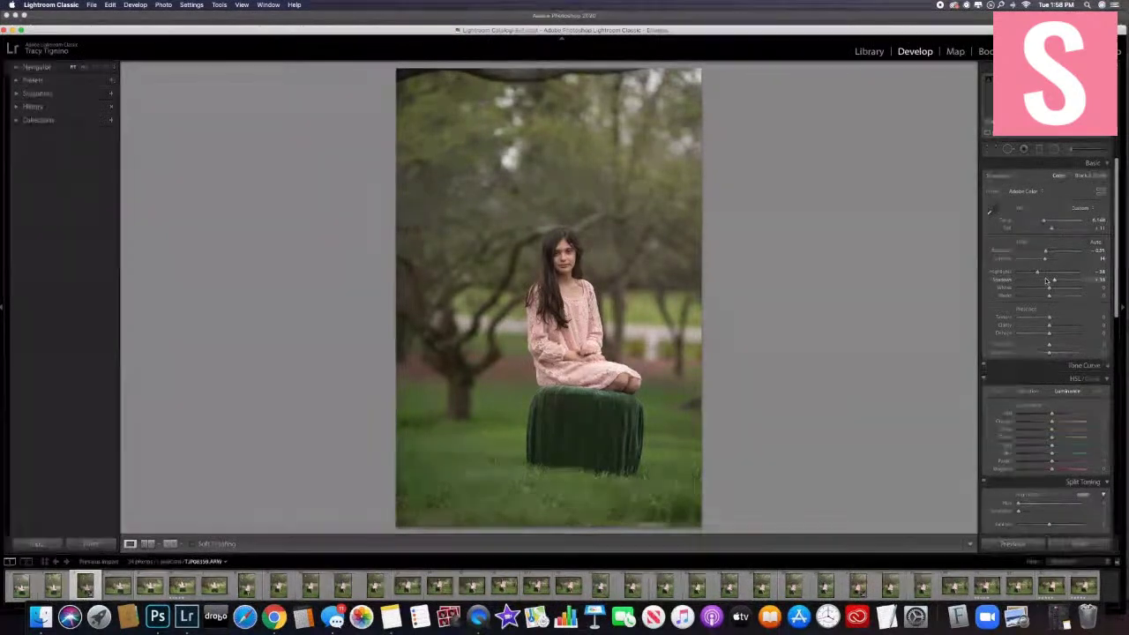
pyautogui.scroll(-3, 1049, 279)
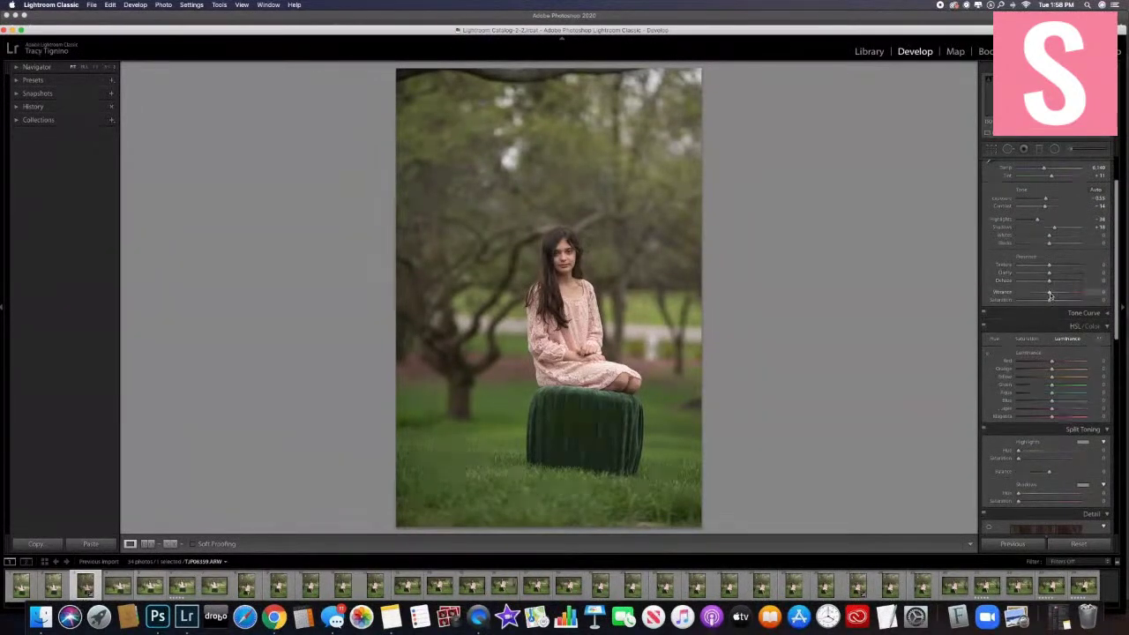
pyautogui.moveTo(1049, 292); pyautogui.dragTo(1054, 293)
# - Raise the saturation of the reds to +24 in the HSL adjustments
pyautogui.scroll(-2, 1020, 288)
pyautogui.scroll(-1, 1020, 288)
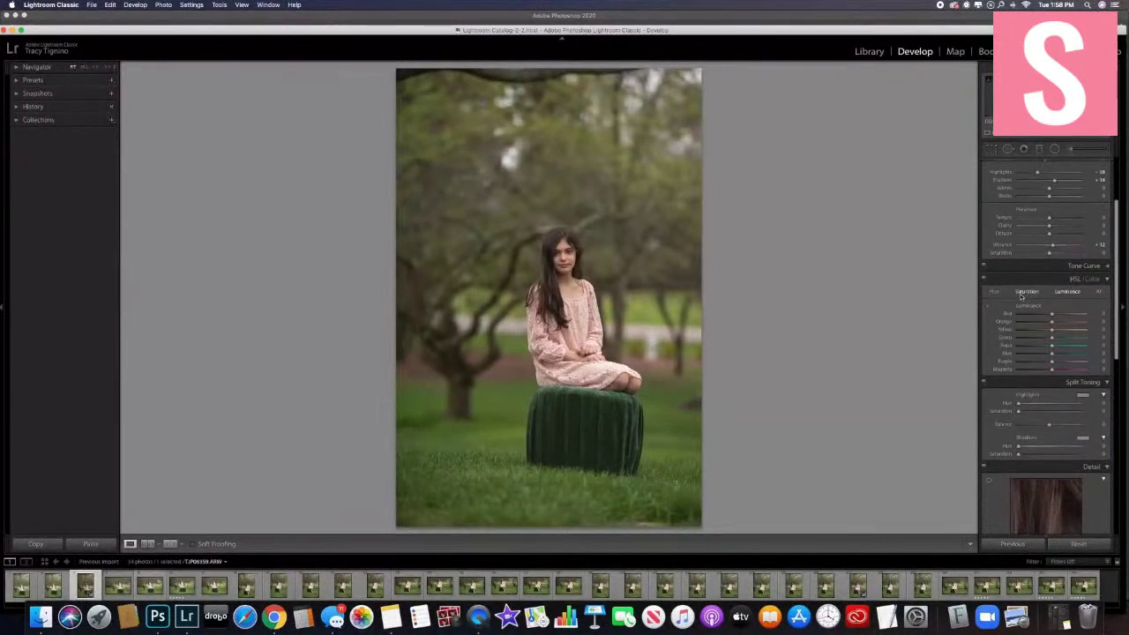
pyautogui.click(1026, 293)
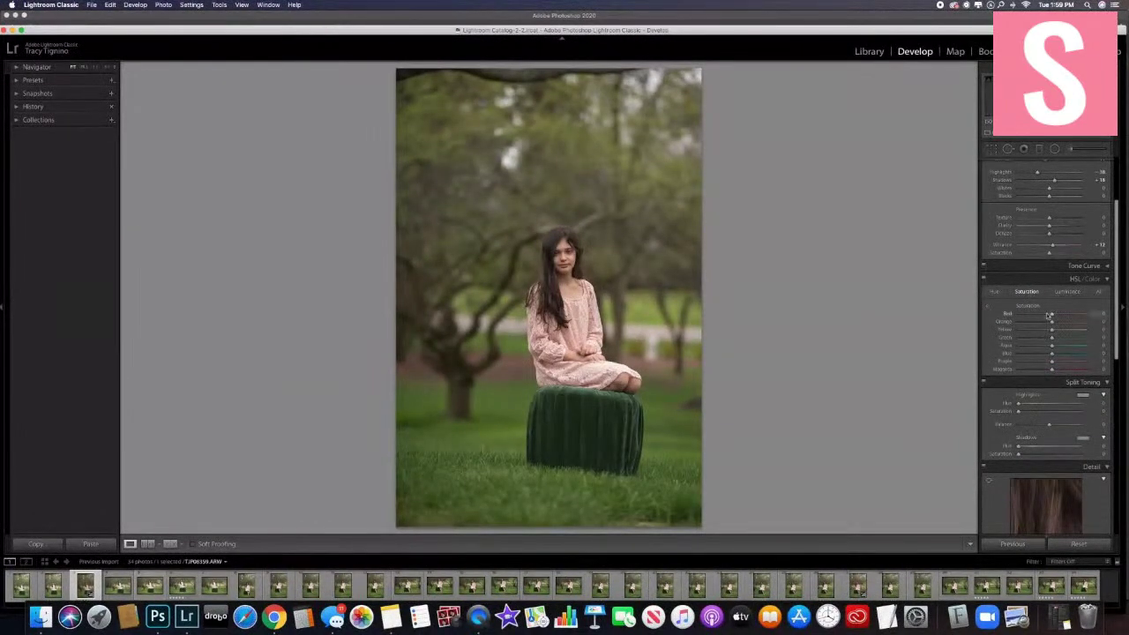
pyautogui.moveTo(1052, 317)
pyautogui.mouseDown()
pyautogui.moveTo(1066, 315)
pyautogui.moveTo(1030, 315)
pyautogui.moveTo(1061, 315)
pyautogui.mouseUp()
# - Increase the portrait's sharpening amount to about 58
pyautogui.scroll(-3, 1044, 315)
pyautogui.scroll(-6, 1043, 315)
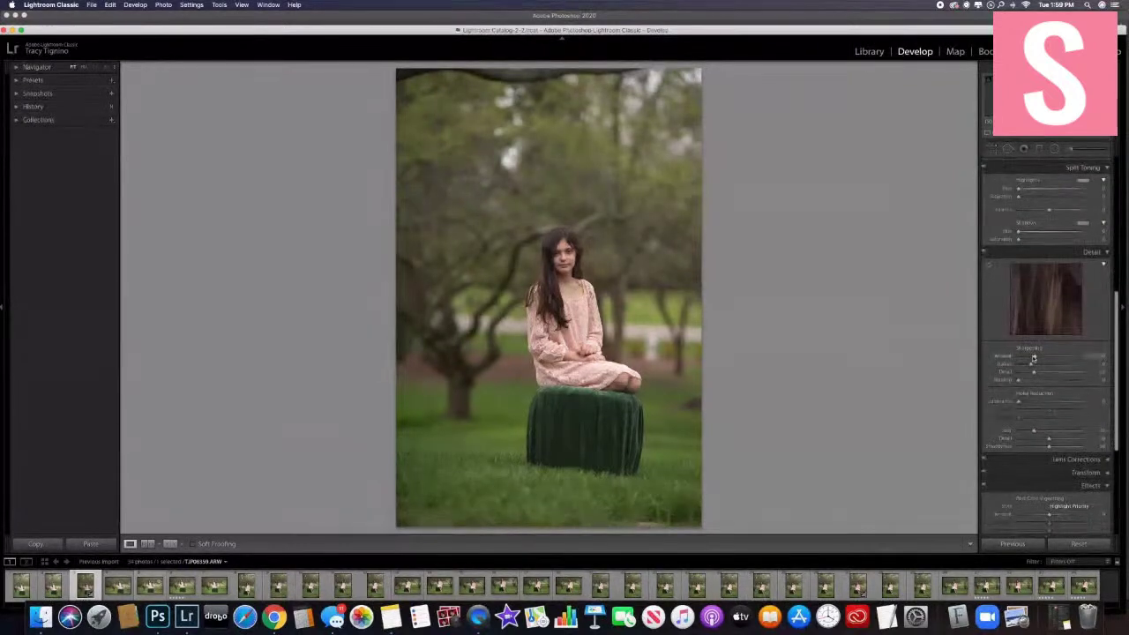
pyautogui.moveTo(1035, 359); pyautogui.dragTo(1042, 358)
# - Add a subtle warm split tone to the highlights by slightly raising their hue and saturation
pyautogui.scroll(-5, 1046, 355)
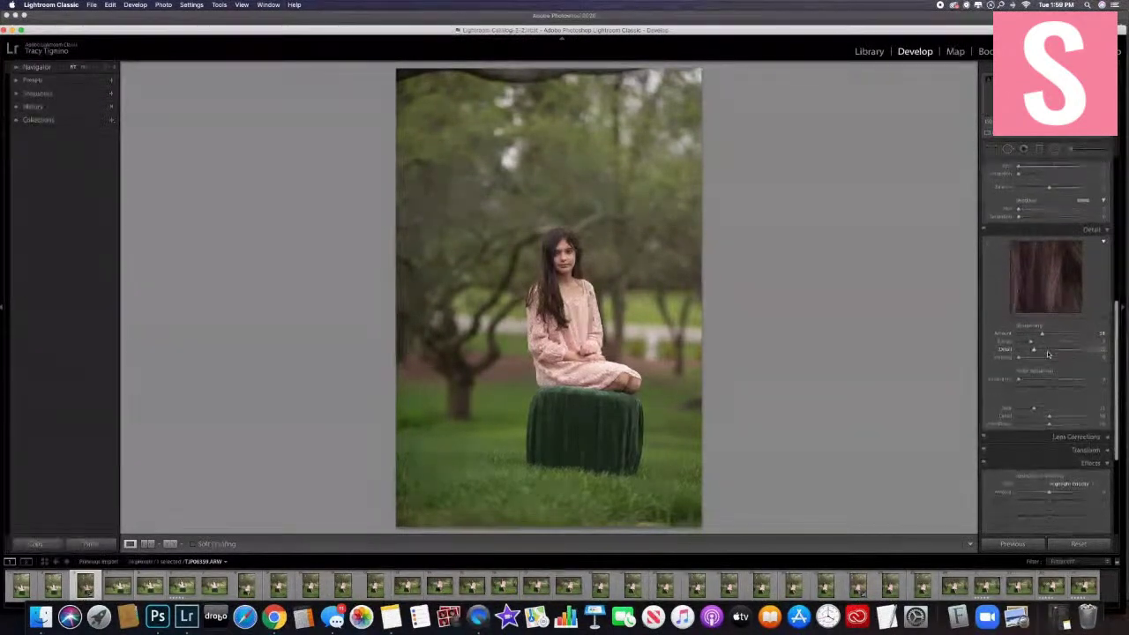
pyautogui.scroll(6, 1048, 355)
pyautogui.scroll(-2, 1047, 352)
pyautogui.scroll(3, 1047, 352)
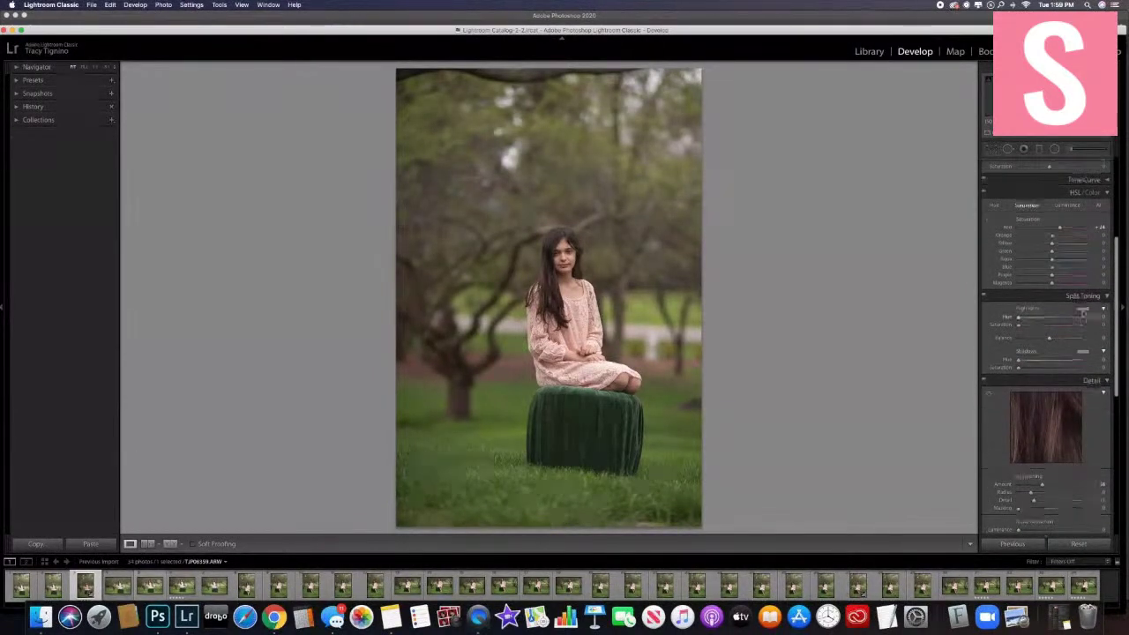
pyautogui.moveTo(1019, 318); pyautogui.dragTo(1022, 321)
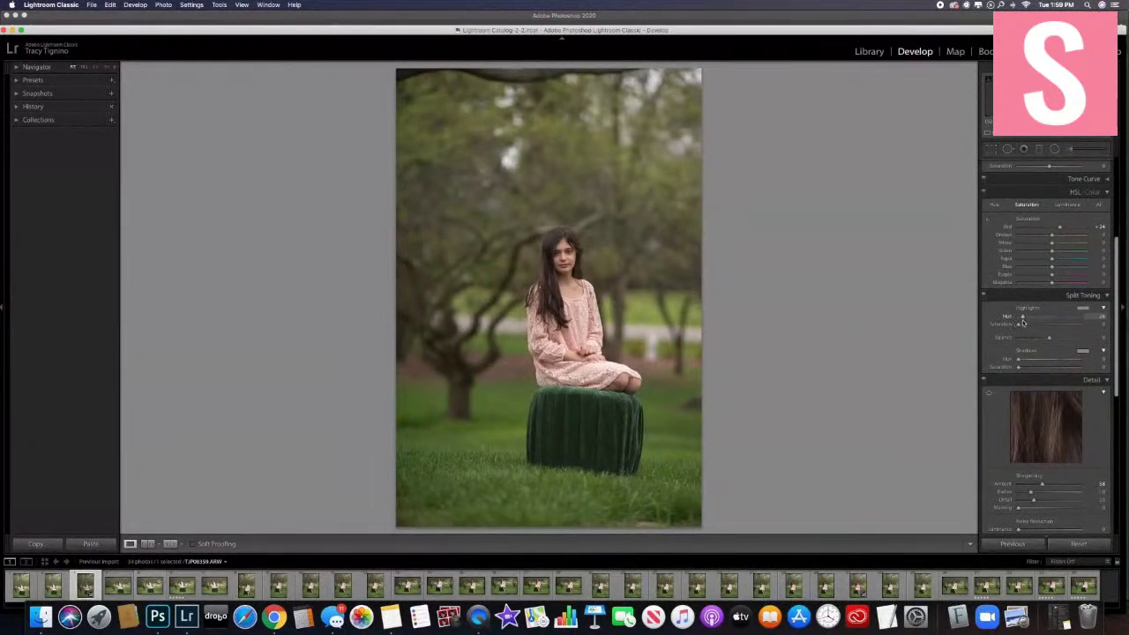
pyautogui.moveTo(1019, 326)
pyautogui.mouseDown()
pyautogui.moveTo(1095, 327)
pyautogui.moveTo(1025, 327)
pyautogui.mouseUp()
pyautogui.click(985, 300)
pyautogui.click(985, 299)
# - Send the adjusted portrait to Adobe Photoshop 2020 for editing
pyautogui.click(168, 5)
pyautogui.moveTo(211, 50)
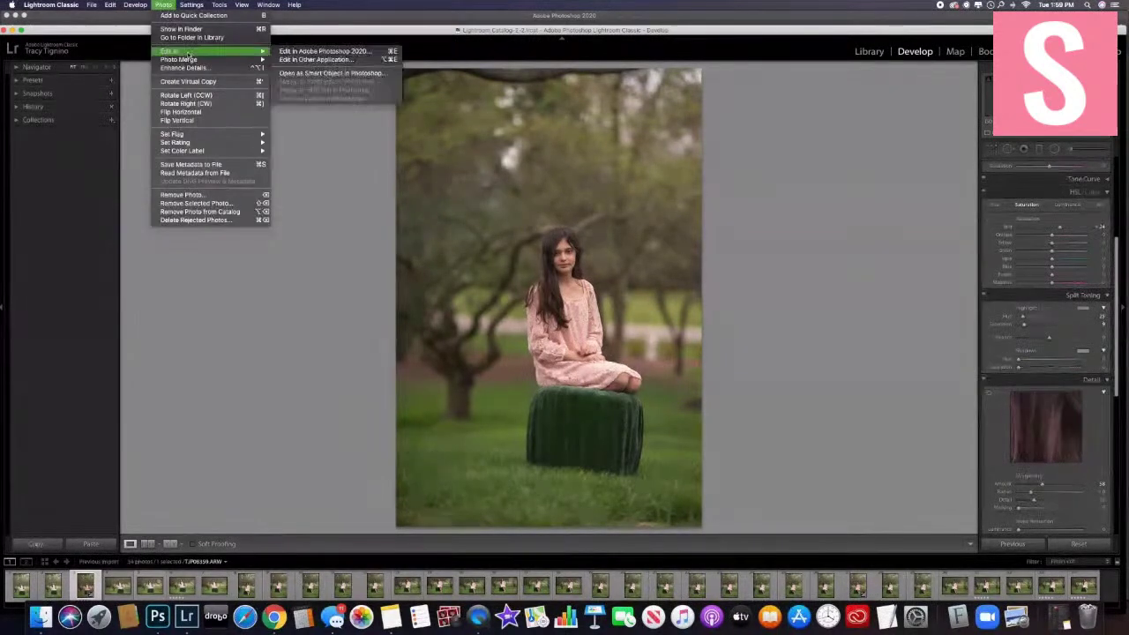
pyautogui.click(315, 52)
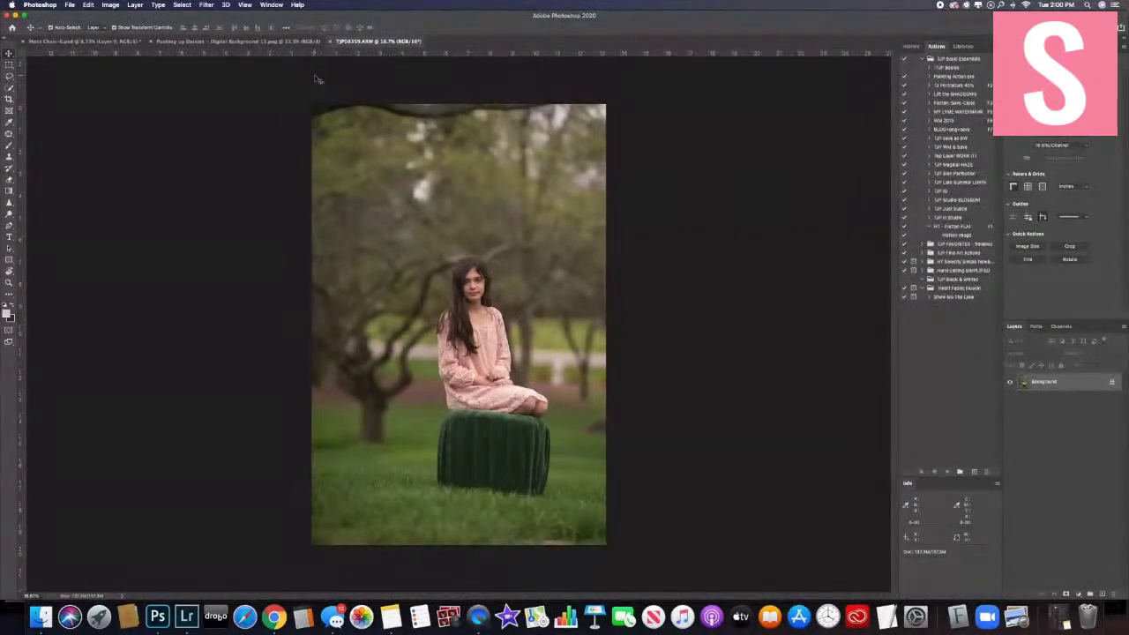
# - Review the Pushing up Daisies digital background and the Moss Chair file, and return to the portrait
pyautogui.click(218, 41)
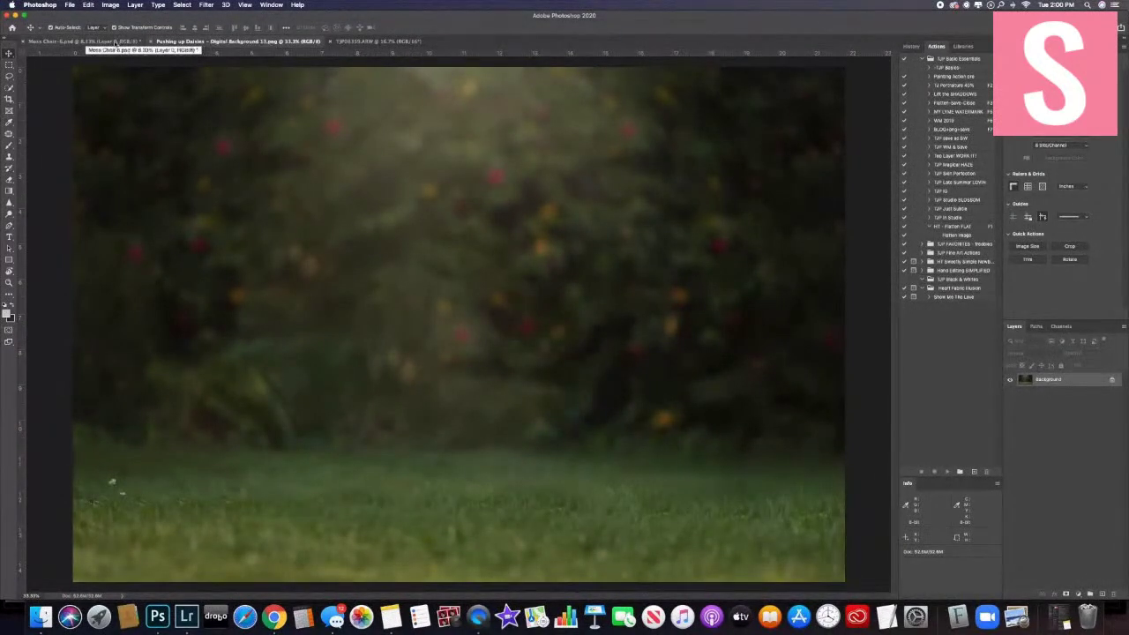
pyautogui.click(83, 42)
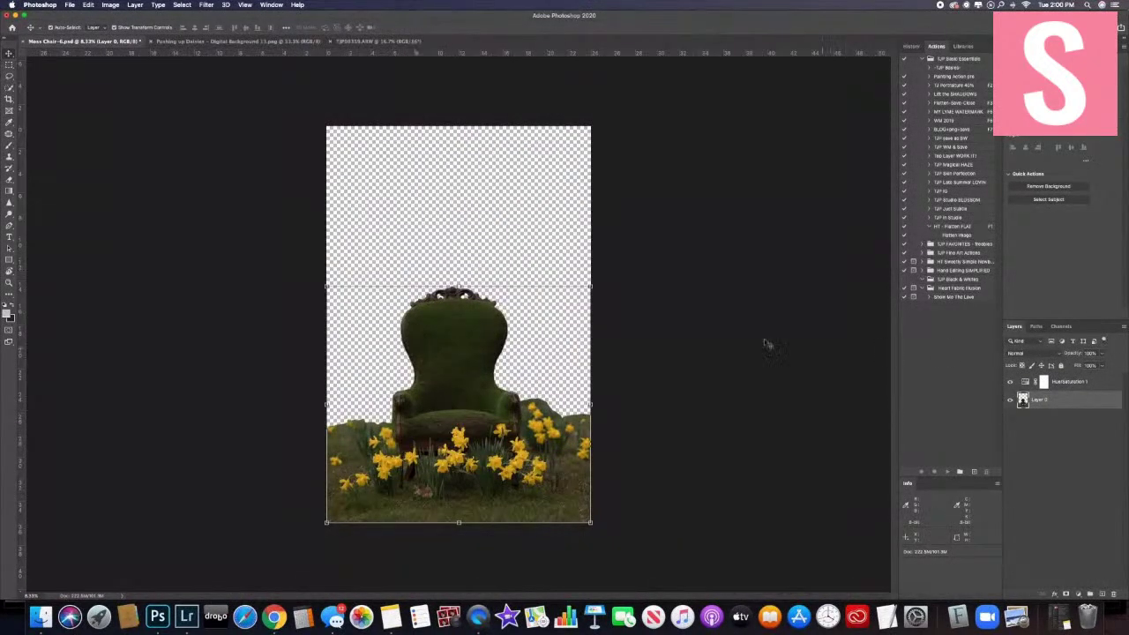
pyautogui.moveTo(446, 394)
pyautogui.mouseDown()
pyautogui.moveTo(492, 323)
pyautogui.moveTo(386, 308)
pyautogui.moveTo(447, 365)
pyautogui.moveTo(447, 397)
pyautogui.mouseUp()
pyautogui.click(351, 41)
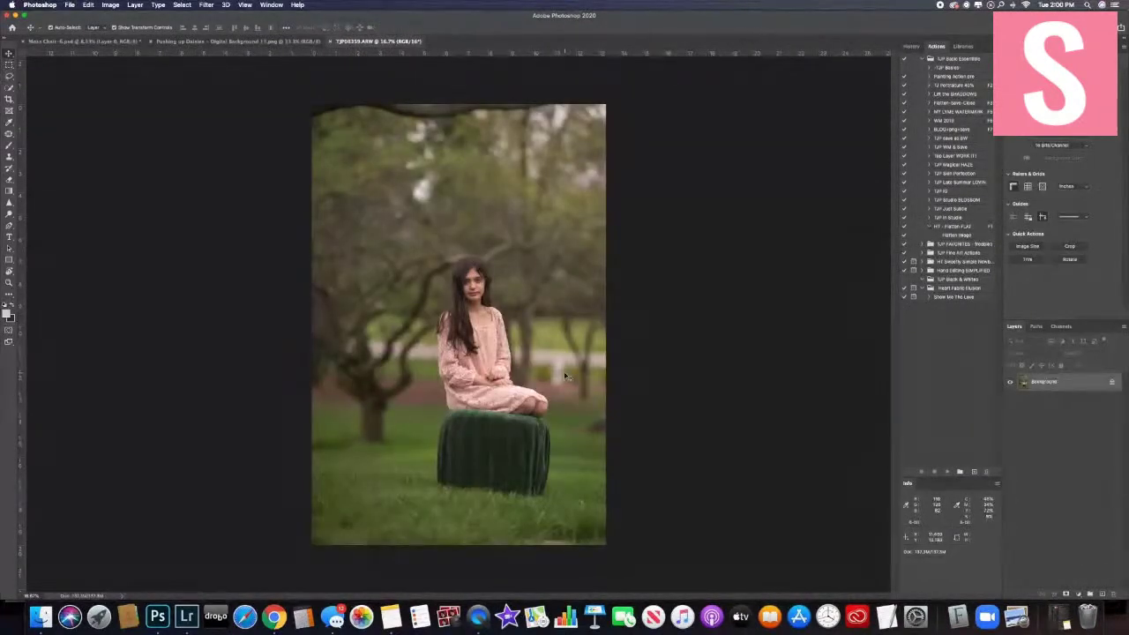
# - Float the Moss Chair document beside the portrait and copy its chair layer into the portrait, accepting the depth and colour profile conversions
pyautogui.moveTo(132, 42); pyautogui.dragTo(685, 201)
pyautogui.moveTo(680, 202); pyautogui.dragTo(760, 166)
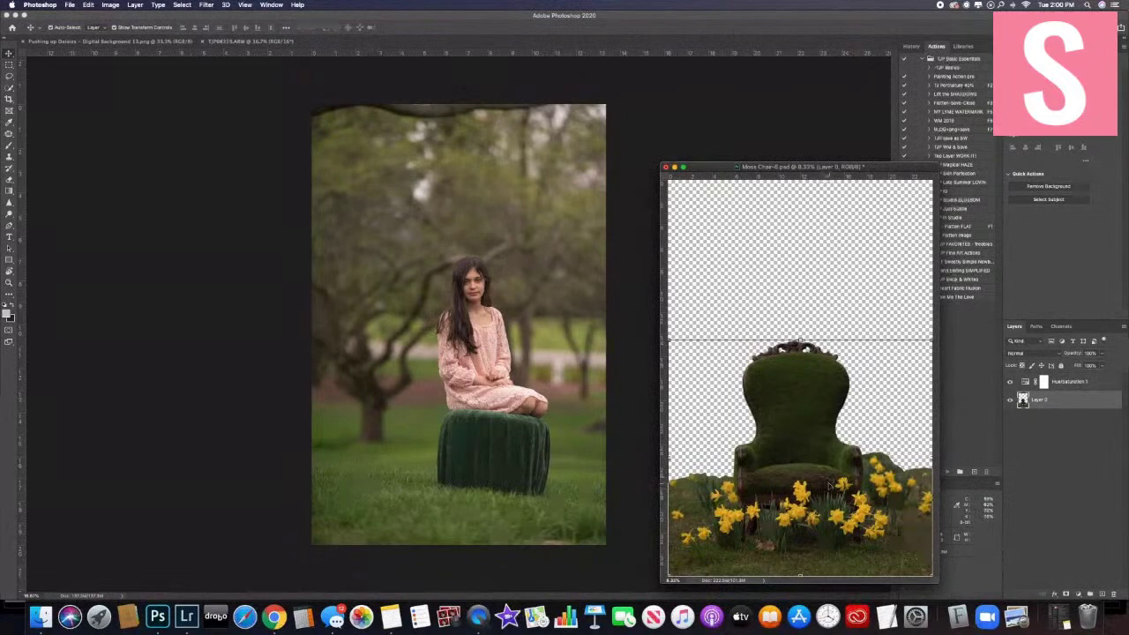
pyautogui.moveTo(830, 485); pyautogui.dragTo(508, 451)
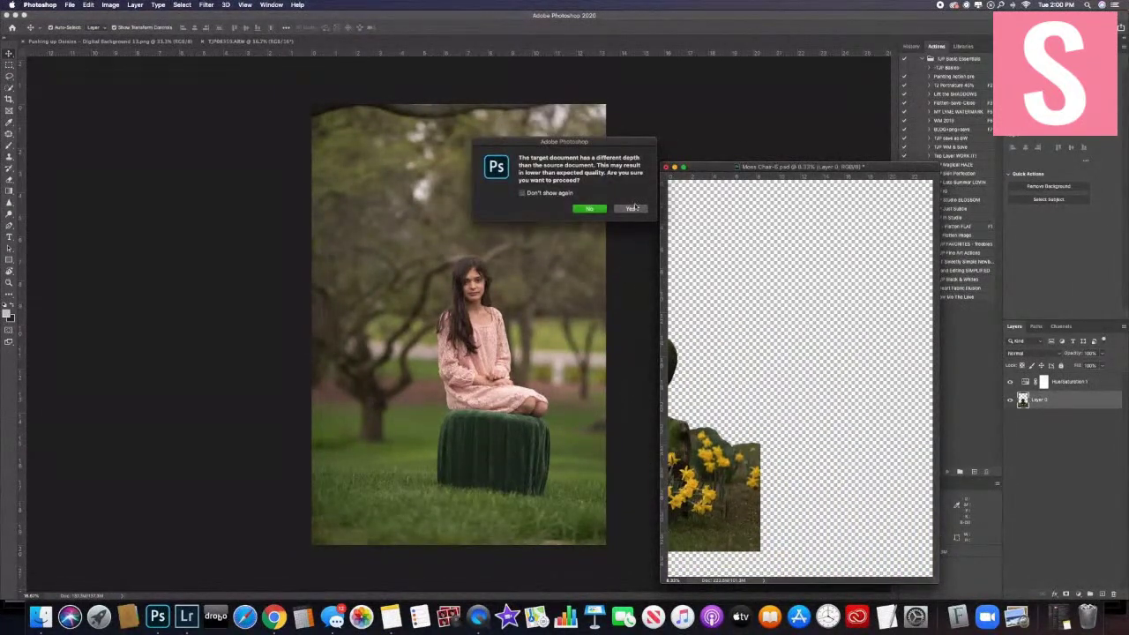
pyautogui.click(633, 209)
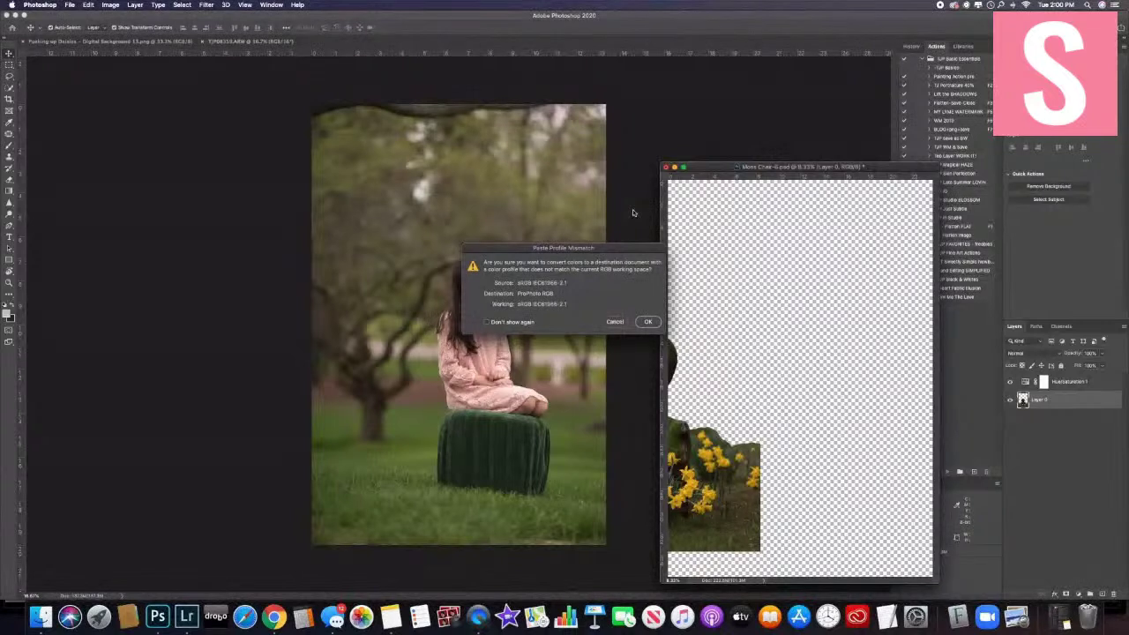
pyautogui.click(648, 322)
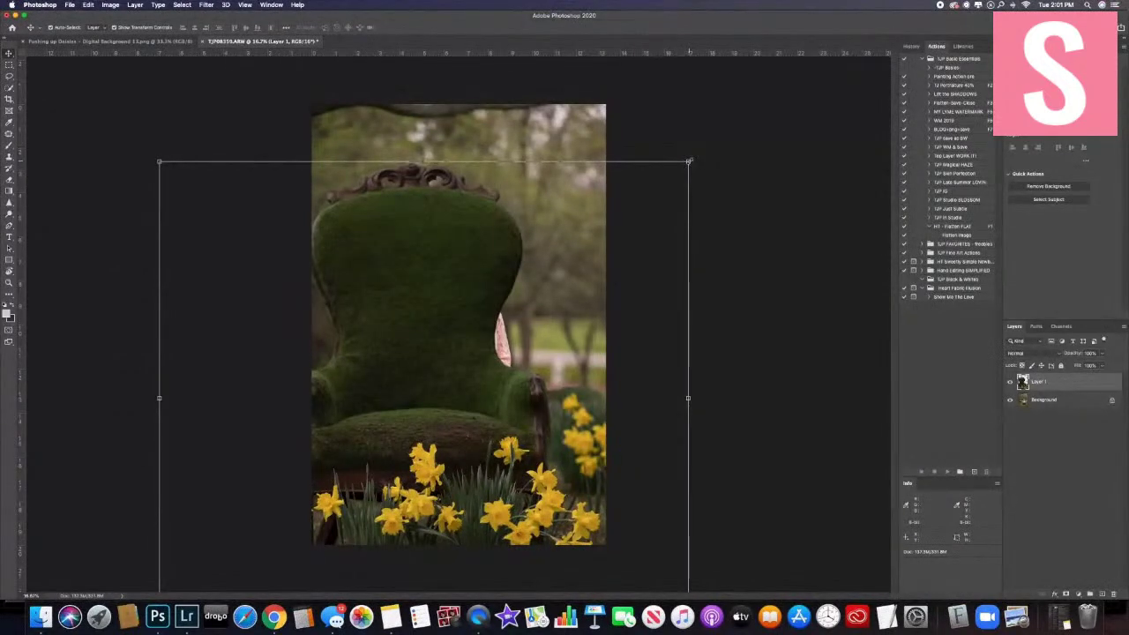
# - Scale the moss chair layer down to roughly the photo's width and position it over the seated girl
pyautogui.moveTo(689, 161); pyautogui.dragTo(436, 385)
pyautogui.moveTo(359, 450); pyautogui.dragTo(528, 318)
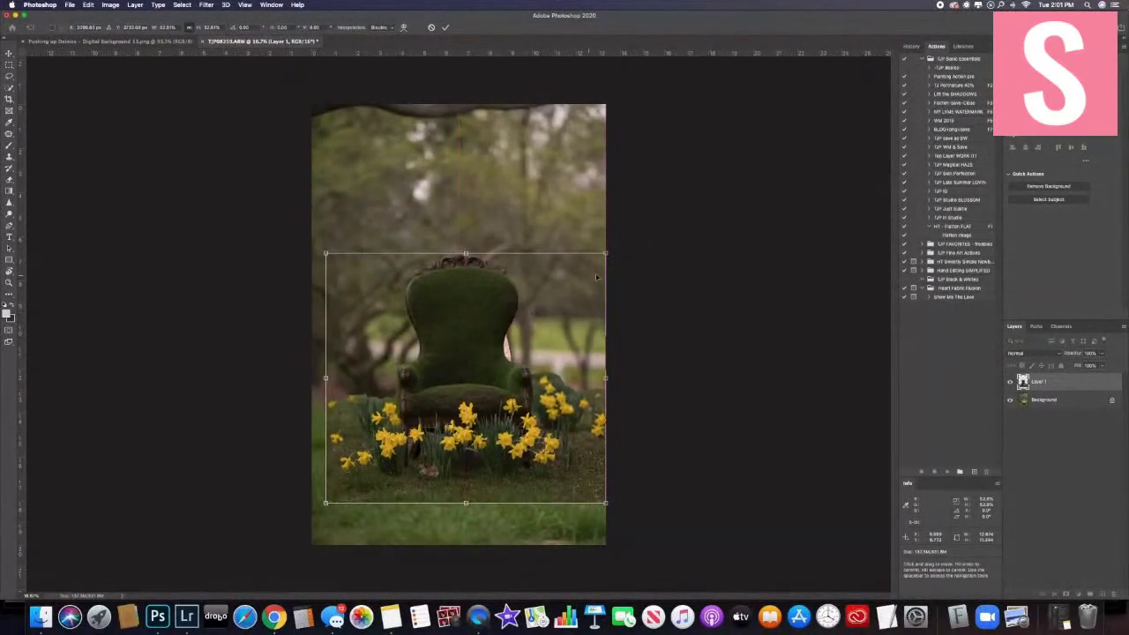
pyautogui.moveTo(607, 253); pyautogui.dragTo(627, 232)
pyautogui.moveTo(522, 300); pyautogui.dragTo(516, 311)
# - Lower the chair layer's opacity to about 74% and resize and reposition the chair so the girl sits on its cushion
pyautogui.click(1103, 354)
pyautogui.moveTo(1083, 366); pyautogui.dragTo(1082, 365)
pyautogui.moveTo(490, 433); pyautogui.dragTo(511, 462)
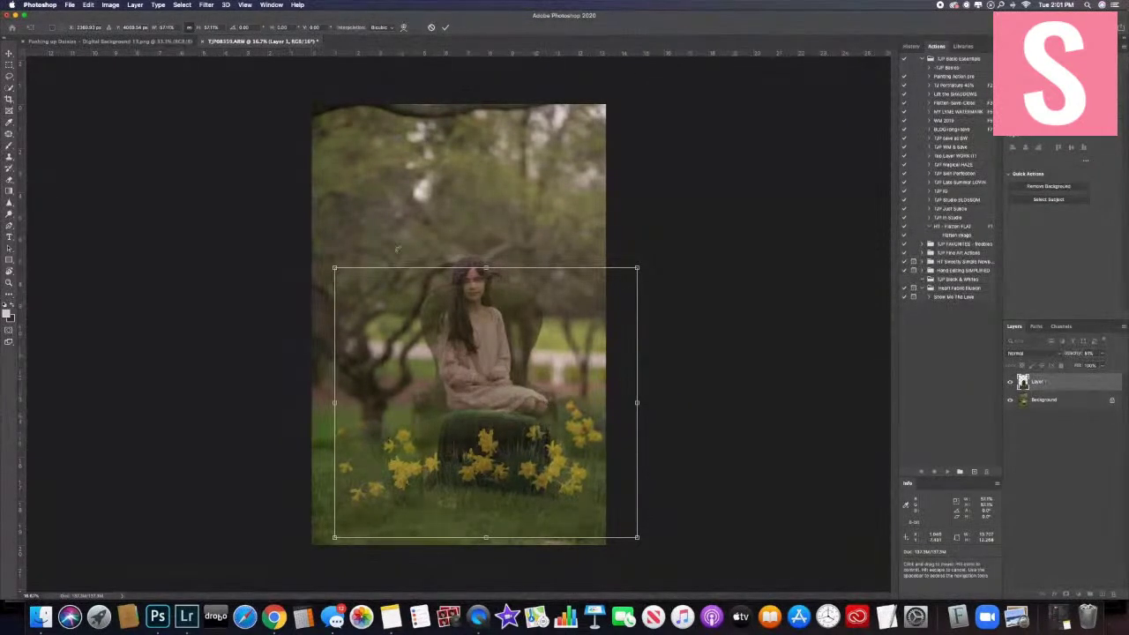
pyautogui.moveTo(335, 268); pyautogui.dragTo(301, 234)
pyautogui.moveTo(500, 404); pyautogui.dragTo(513, 413)
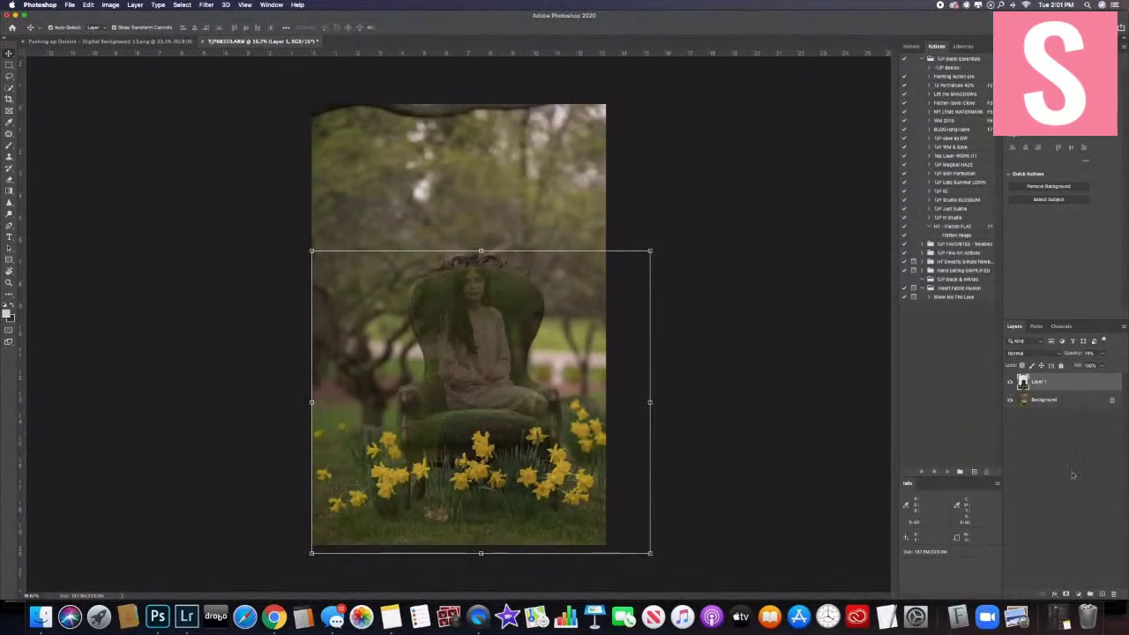
# - Add a layer mask to the chair layer and ready a soft round brush with black for painting on it
pyautogui.click(1066, 596)
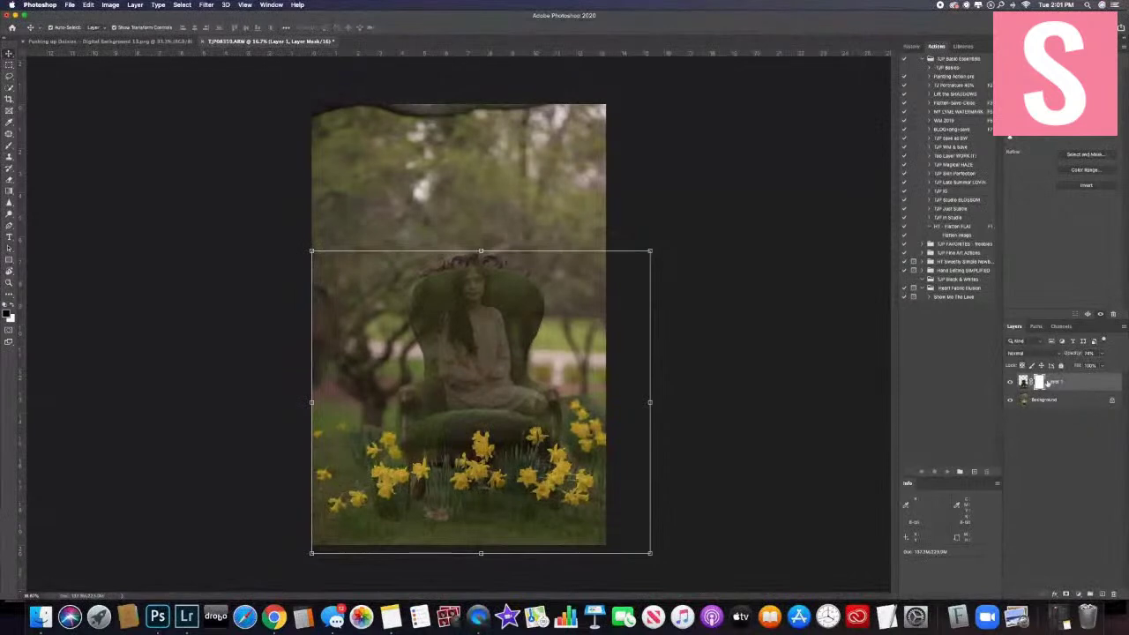
pyautogui.press('b')
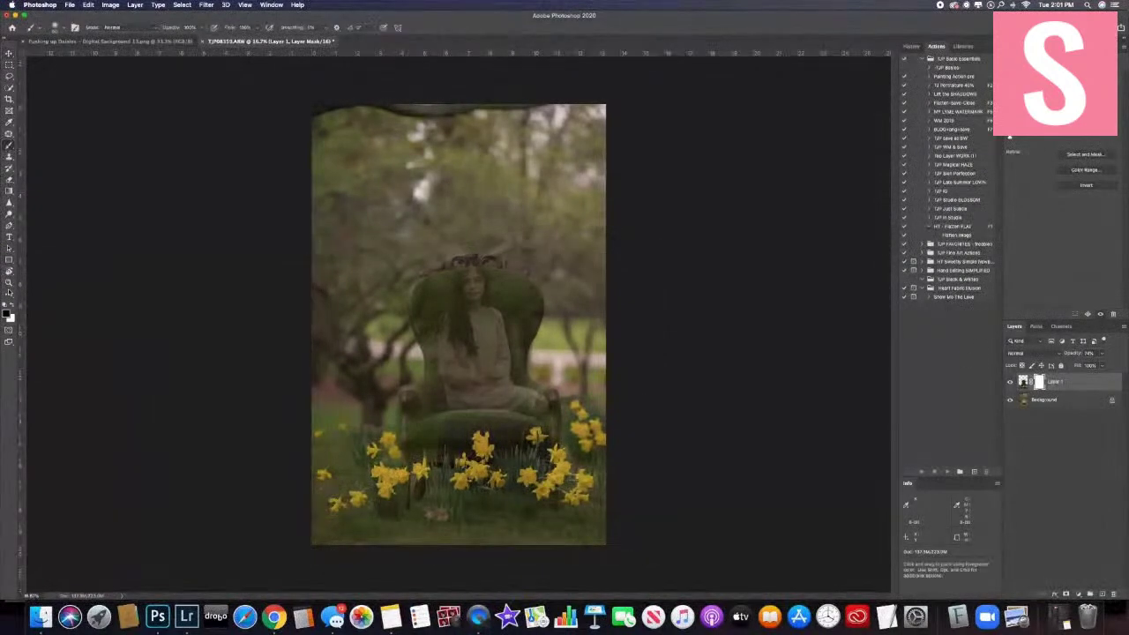
pyautogui.click(63, 31)
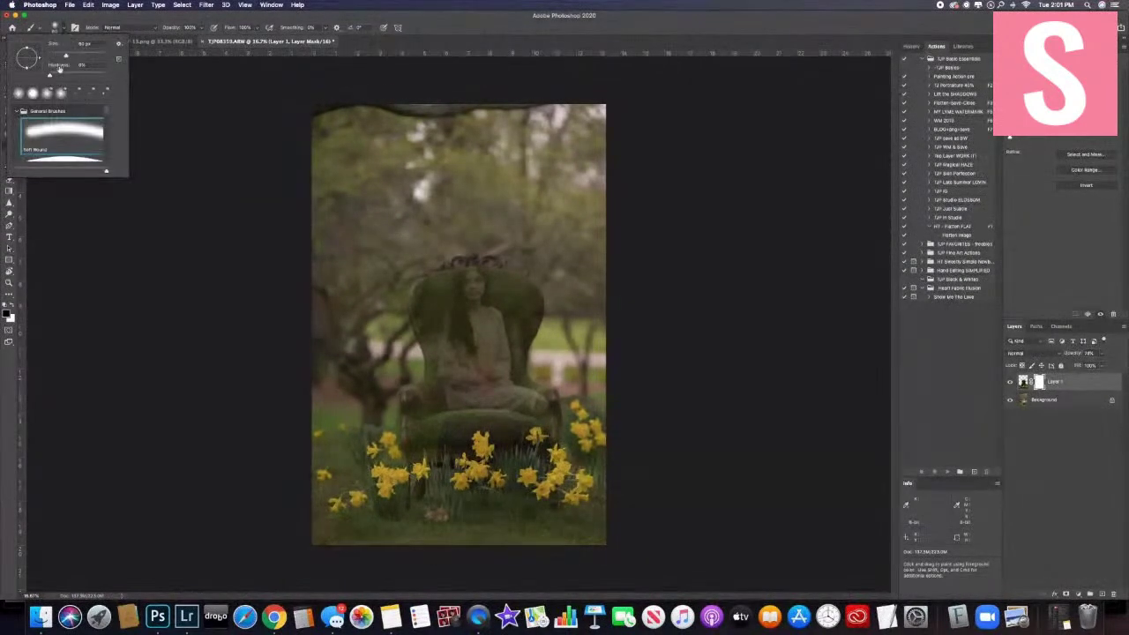
pyautogui.click(470, 325)
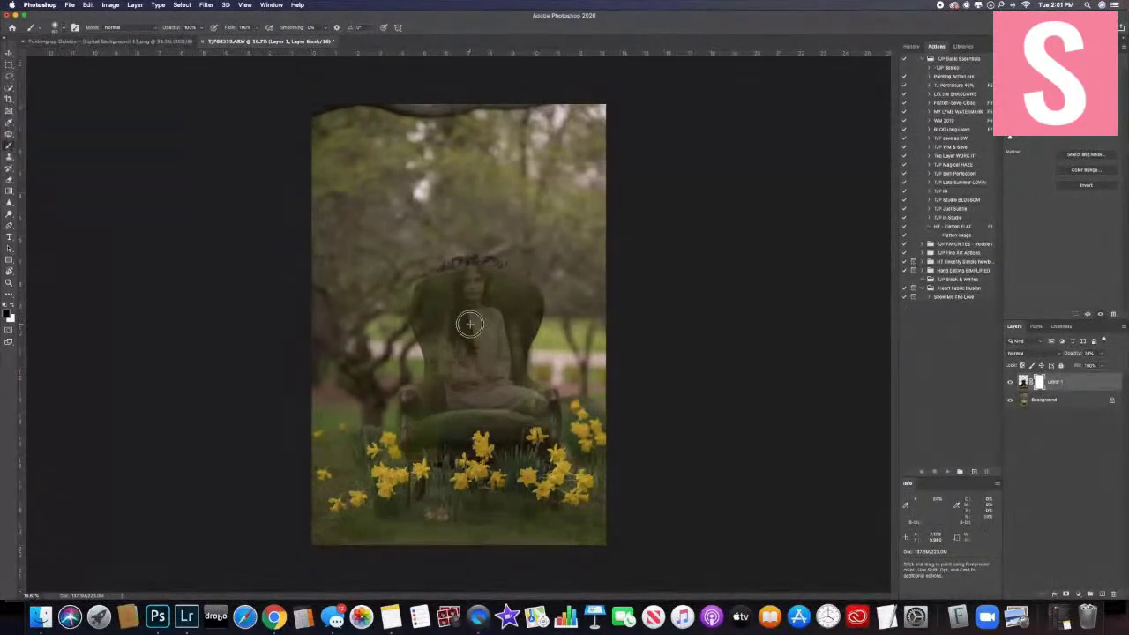
# - Paint black on the chair layer's mask over the girl's face, hair, dress and knees to reveal her, enlarging the brush as needed
pyautogui.moveTo(472, 335); pyautogui.dragTo(483, 334)
pyautogui.click(475, 335)
pyautogui.scroll(4, 474, 329)
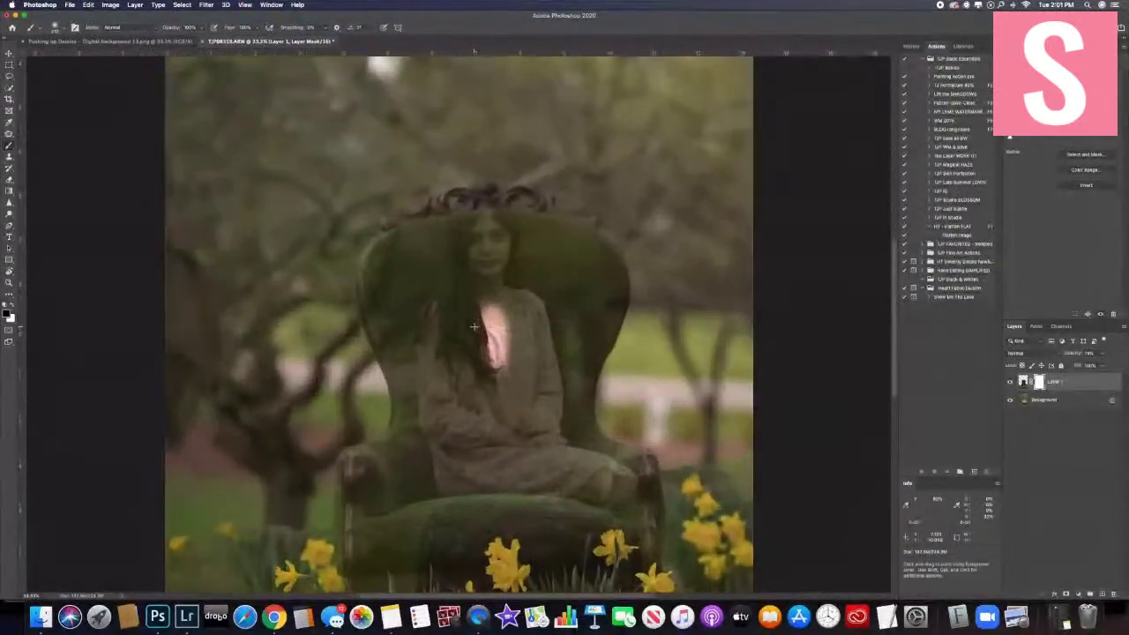
pyautogui.moveTo(493, 326)
pyautogui.mouseDown()
pyautogui.moveTo(479, 239)
pyautogui.moveTo(462, 232)
pyautogui.moveTo(517, 244)
pyautogui.moveTo(477, 214)
pyautogui.moveTo(459, 335)
pyautogui.moveTo(521, 297)
pyautogui.moveTo(535, 323)
pyautogui.moveTo(546, 429)
pyautogui.moveTo(448, 333)
pyautogui.moveTo(504, 479)
pyautogui.moveTo(592, 463)
pyautogui.mouseUp()
pyautogui.press(']')
pyautogui.press(']')
pyautogui.press(']')
pyautogui.press(']')
pyautogui.press(']')
pyautogui.press(']')
pyautogui.press(']')
pyautogui.press(']')
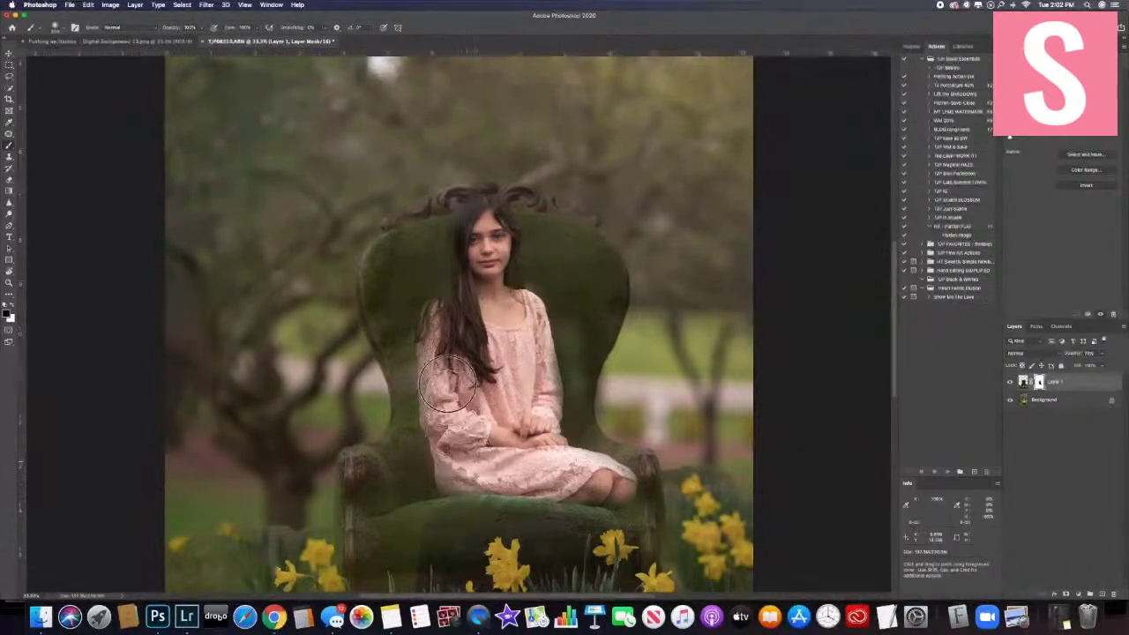
# - Paint black on the chair layer's mask over the girl's shoulders and sleeves, adjusting the brush size as needed
pyautogui.moveTo(452, 316)
pyautogui.mouseDown()
pyautogui.moveTo(468, 254)
pyautogui.moveTo(460, 225)
pyautogui.moveTo(484, 203)
pyautogui.moveTo(519, 311)
pyautogui.mouseUp()
pyautogui.press('[')
pyautogui.press('[')
pyautogui.press('[')
pyautogui.press('[')
pyautogui.press('[')
pyautogui.press('[')
pyautogui.moveTo(431, 349)
pyautogui.mouseDown()
pyautogui.moveTo(427, 393)
pyautogui.moveTo(451, 473)
pyautogui.moveTo(572, 487)
pyautogui.moveTo(537, 353)
pyautogui.mouseUp()
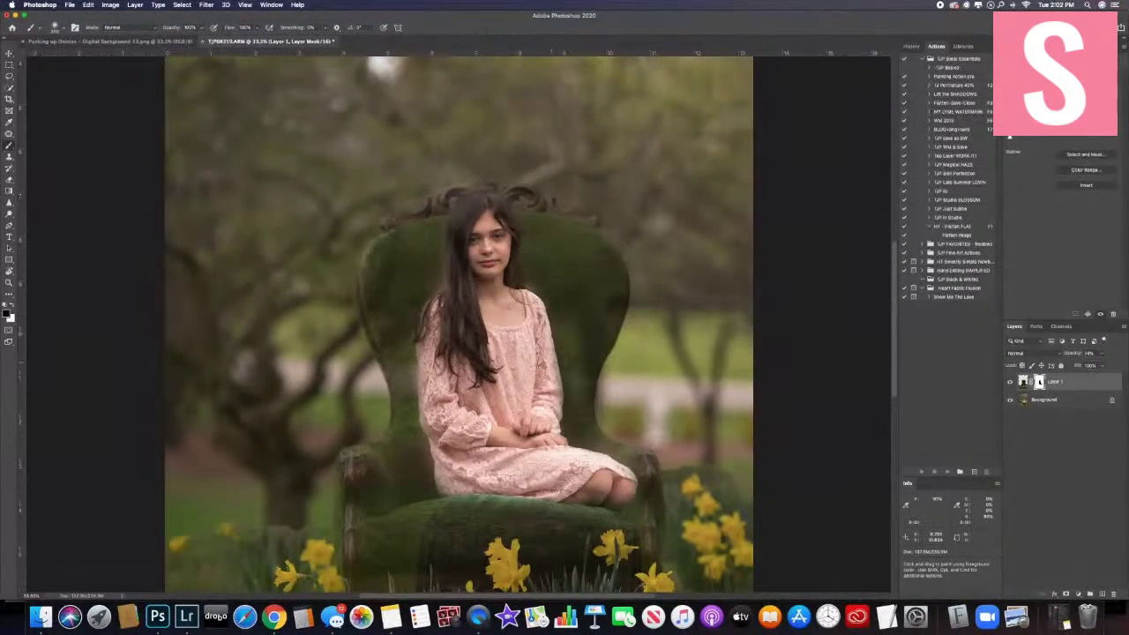
# - Set the moss chair layer's opacity to 100%
pyautogui.press('super+equal')
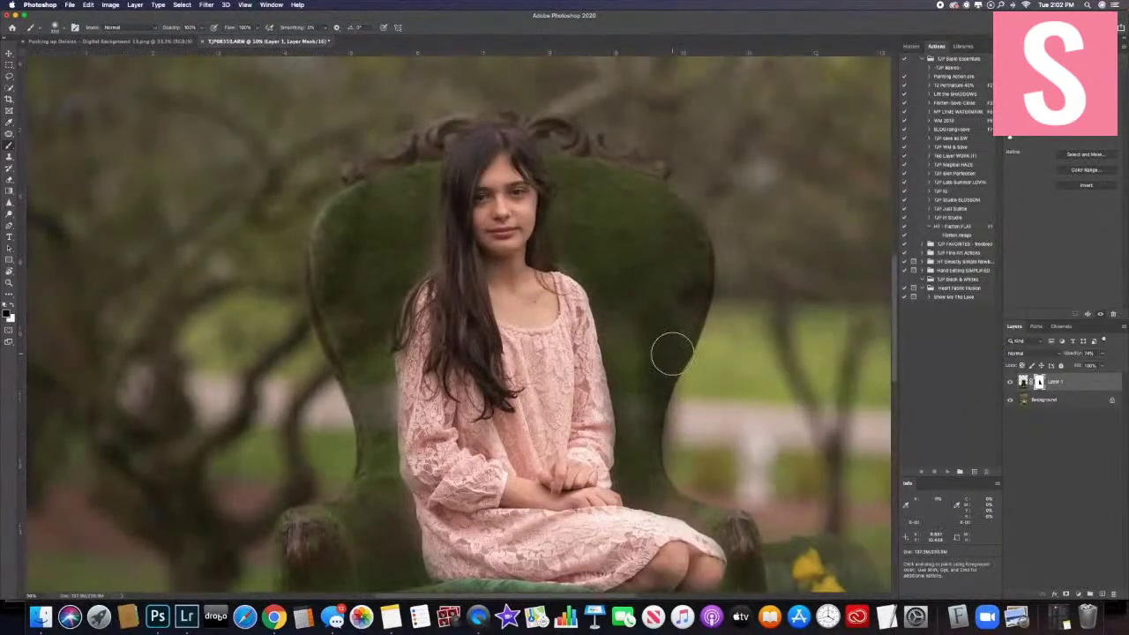
pyautogui.scroll(-1, 673, 354)
pyautogui.click(1102, 353)
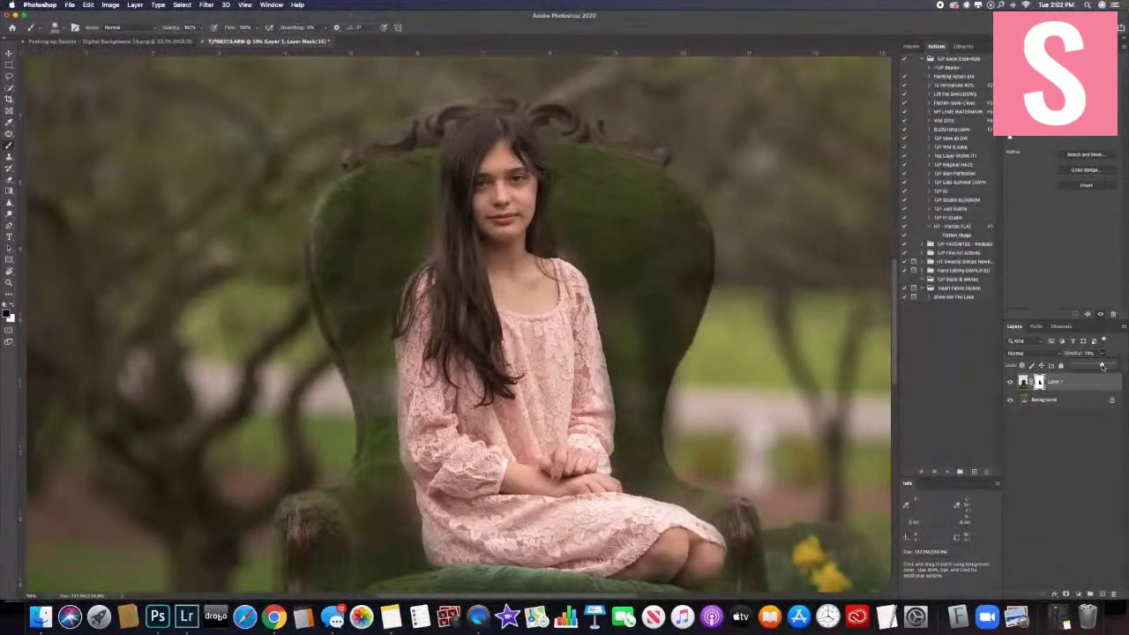
pyautogui.moveTo(1102, 365); pyautogui.dragTo(1127, 364)
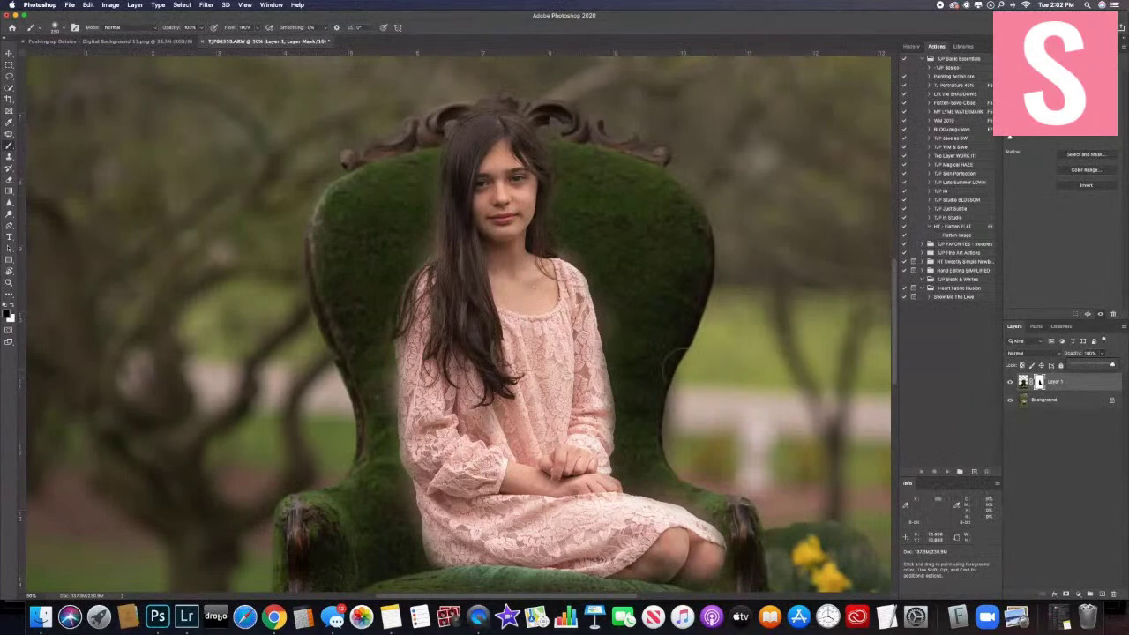
pyautogui.hscroll(2, 618, 371)
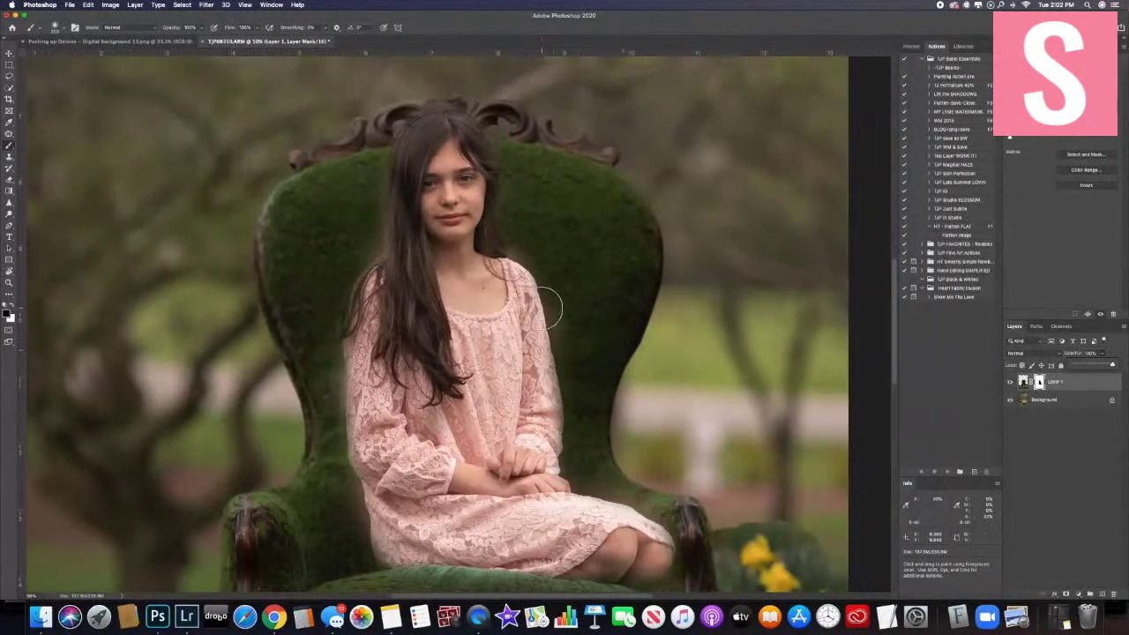
# - Refine the chair mask with a small black brush along the edges of the girl's hair, shoulders, sleeves and dress
pyautogui.press('super+equal')
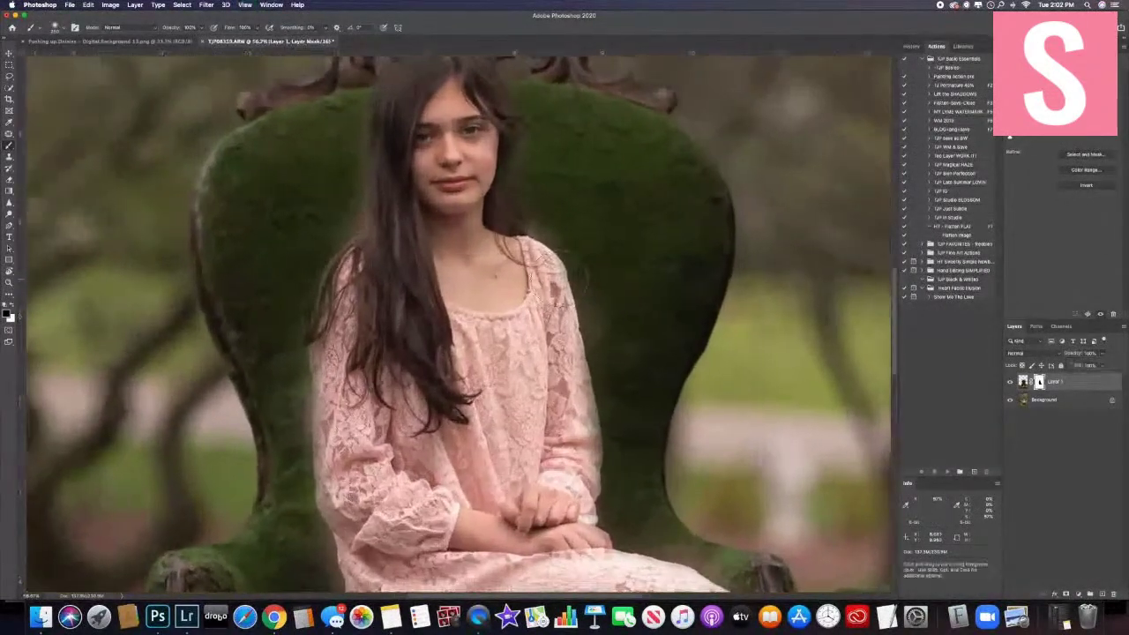
pyautogui.moveTo(362, 247)
pyautogui.mouseDown()
pyautogui.moveTo(326, 285)
pyautogui.moveTo(320, 387)
pyautogui.moveTo(320, 339)
pyautogui.moveTo(324, 476)
pyautogui.moveTo(353, 593)
pyautogui.mouseUp()
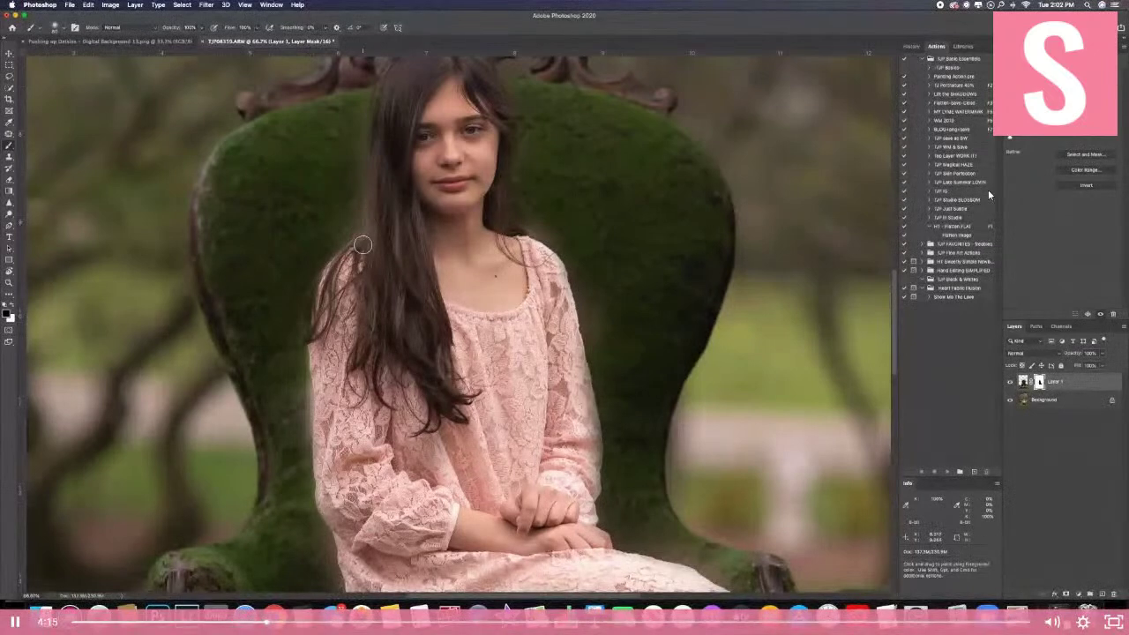
pyautogui.scroll(3, 376, 139)
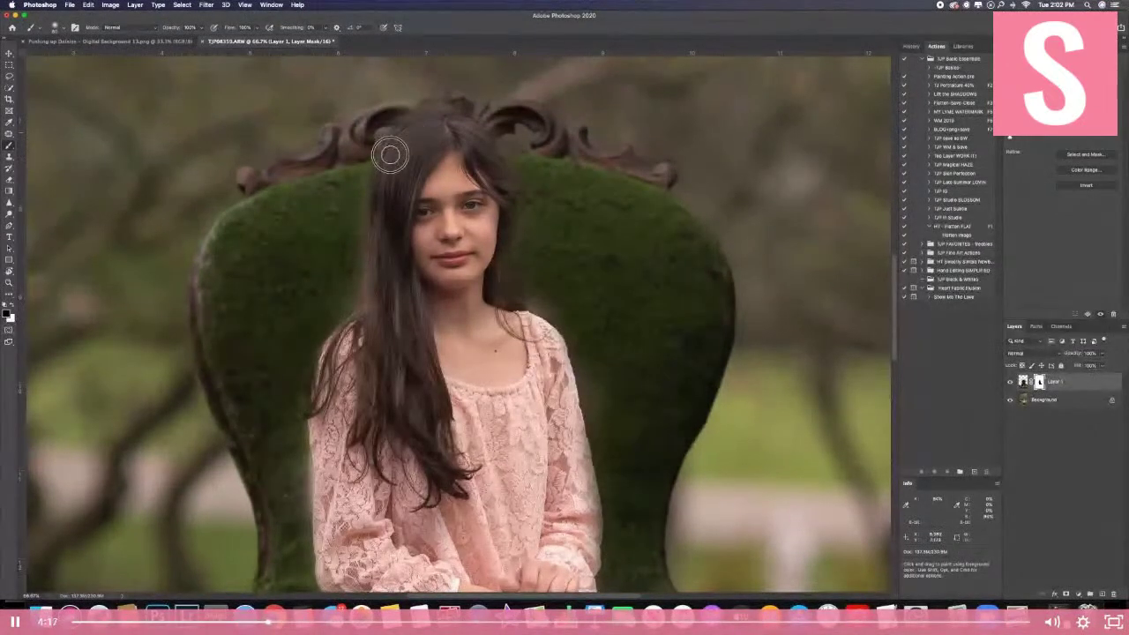
pyautogui.moveTo(499, 304)
pyautogui.mouseDown()
pyautogui.moveTo(554, 360)
pyautogui.moveTo(591, 324)
pyautogui.moveTo(577, 200)
pyautogui.moveTo(592, 298)
pyautogui.moveTo(583, 411)
pyautogui.moveTo(694, 453)
pyautogui.moveTo(730, 486)
pyautogui.moveTo(734, 512)
pyautogui.moveTo(718, 537)
pyautogui.moveTo(500, 505)
pyautogui.moveTo(356, 510)
pyautogui.moveTo(352, 438)
pyautogui.moveTo(323, 346)
pyautogui.mouseUp()
pyautogui.scroll(-8, 459, 326)
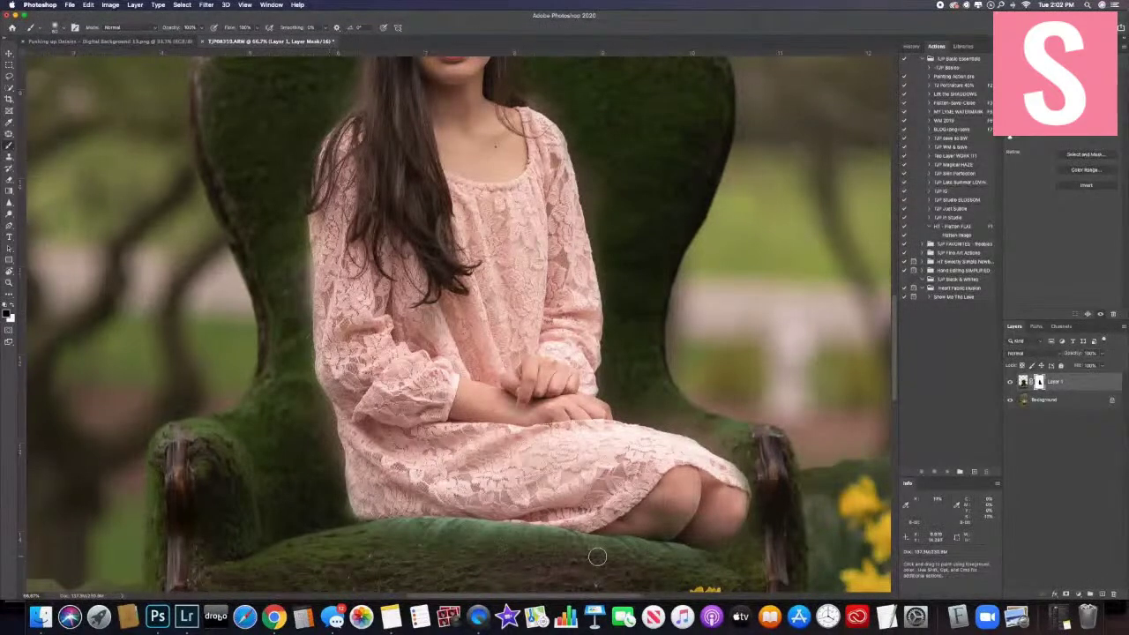
pyautogui.moveTo(345, 399)
pyautogui.mouseDown()
pyautogui.moveTo(324, 319)
pyautogui.moveTo(326, 239)
pyautogui.mouseUp()
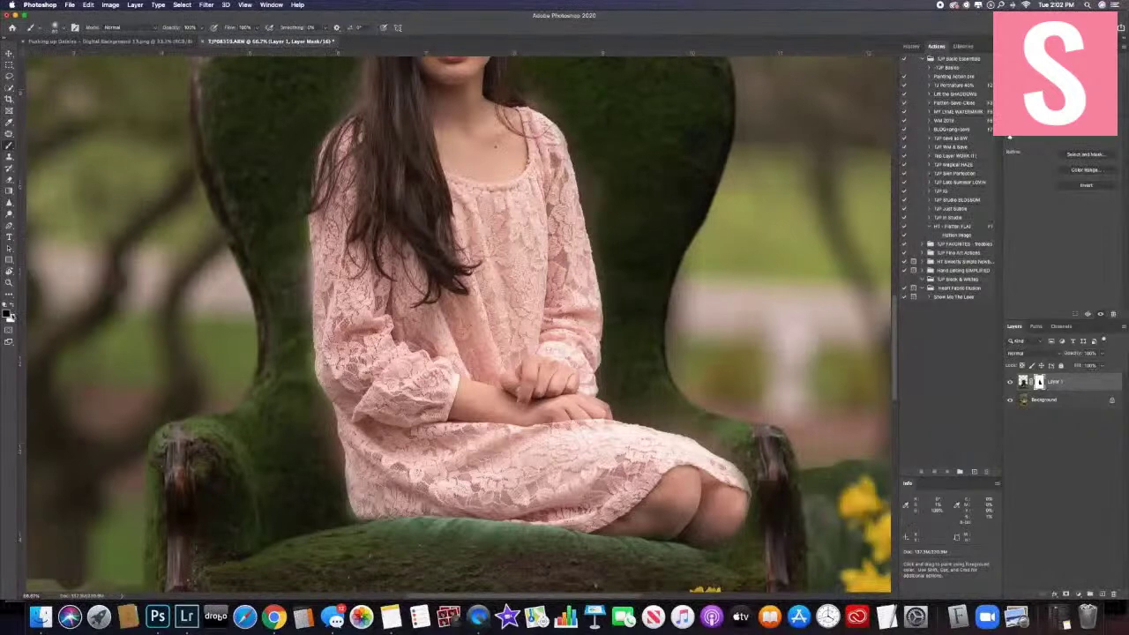
# - Paint white at reduced brush opacity on the mask to restore the moss chair beside the girl's sleeve and dress
pyautogui.press('super+1')
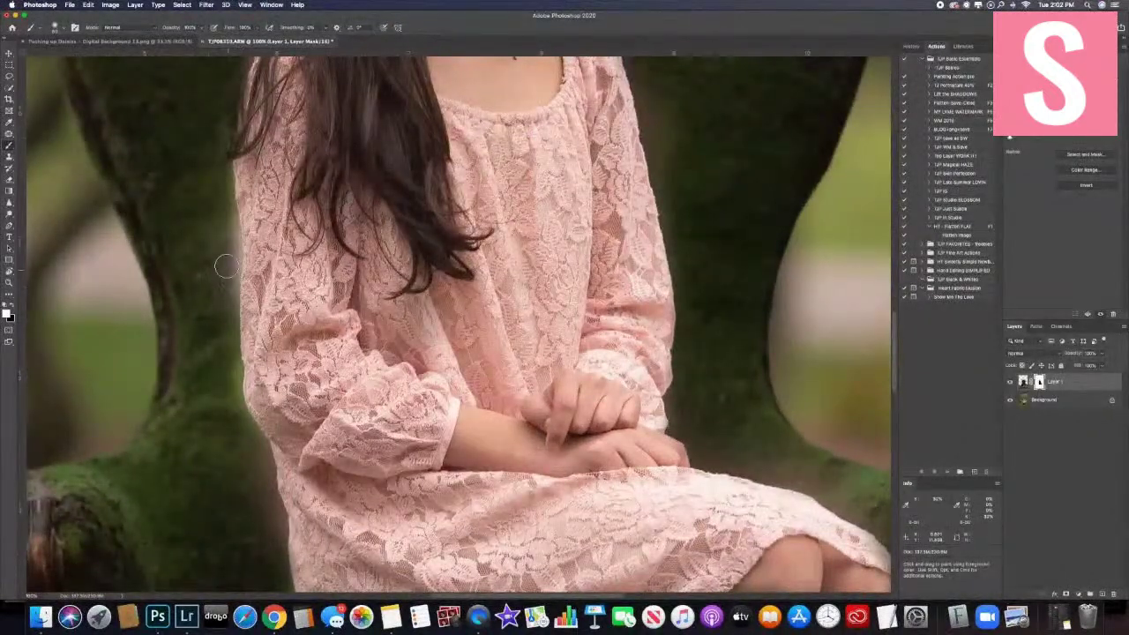
pyautogui.moveTo(234, 255)
pyautogui.mouseDown()
pyautogui.moveTo(225, 168)
pyautogui.moveTo(227, 252)
pyautogui.moveTo(218, 227)
pyautogui.moveTo(235, 256)
pyautogui.moveTo(230, 307)
pyautogui.moveTo(227, 280)
pyautogui.mouseUp()
pyautogui.click(201, 27)
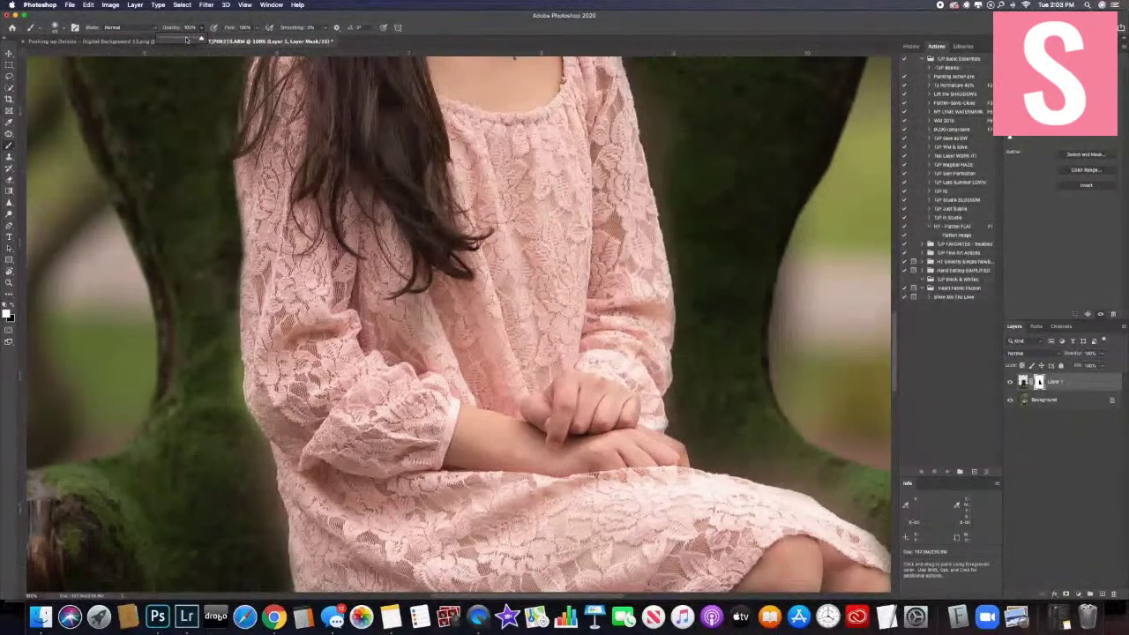
pyautogui.moveTo(191, 40); pyautogui.dragTo(191, 41)
pyautogui.click(230, 297)
pyautogui.moveTo(230, 299); pyautogui.dragTo(226, 321)
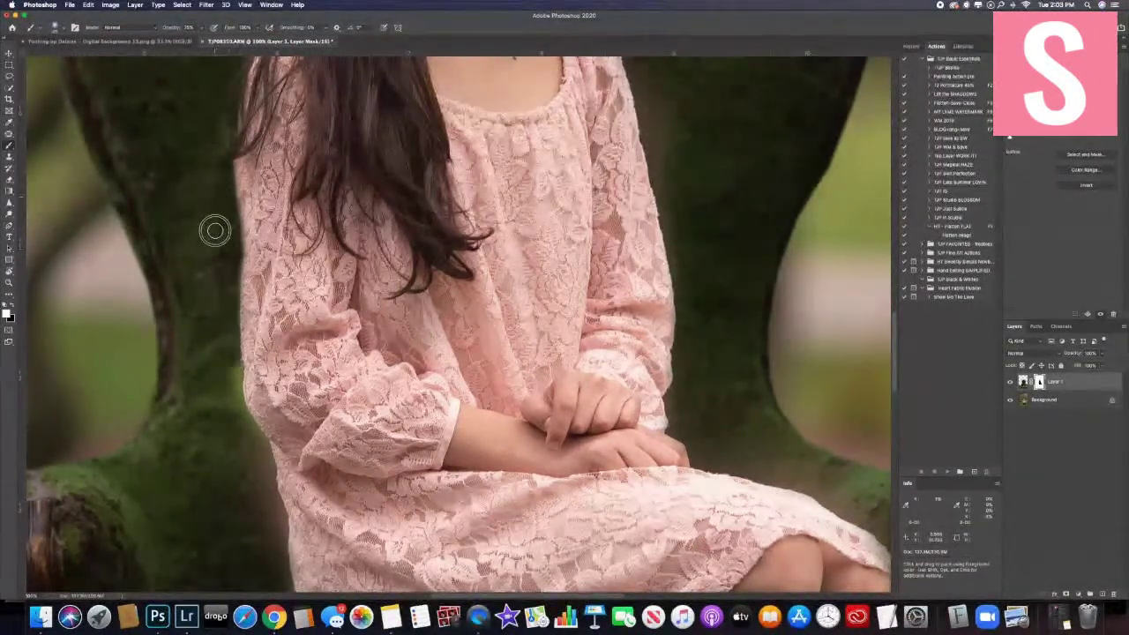
pyautogui.moveTo(233, 374)
pyautogui.mouseDown()
pyautogui.moveTo(239, 413)
pyautogui.moveTo(271, 467)
pyautogui.moveTo(245, 418)
pyautogui.moveTo(265, 497)
pyautogui.mouseUp()
pyautogui.scroll(-5, 264, 447)
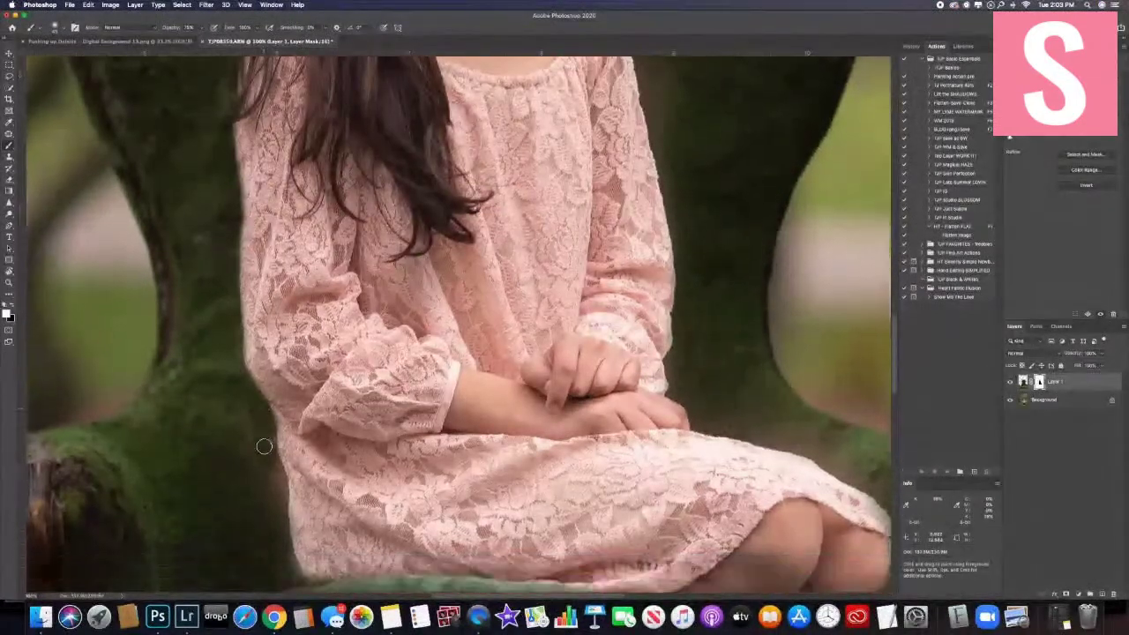
pyautogui.moveTo(265, 351)
pyautogui.mouseDown()
pyautogui.moveTo(244, 275)
pyautogui.moveTo(265, 351)
pyautogui.moveTo(270, 321)
pyautogui.moveTo(277, 334)
pyautogui.moveTo(297, 444)
pyautogui.moveTo(285, 396)
pyautogui.moveTo(313, 451)
pyautogui.moveTo(323, 436)
pyautogui.moveTo(298, 377)
pyautogui.mouseUp()
# - Adjust the brush size and paint white on the mask along the dress's lower edge to restore the mossy cushion
pyautogui.press('[')
pyautogui.press('[')
pyautogui.press('[')
pyautogui.press('[')
pyautogui.press('[')
pyautogui.press(']')
pyautogui.press(']')
pyautogui.press(']')
pyautogui.press(']')
pyautogui.press(']')
pyautogui.press('x')
pyautogui.press('x')
pyautogui.moveTo(315, 450); pyautogui.dragTo(412, 441)
# - Pause the workshop video, rewind it to the beginning and resume playback
pyautogui.click(678, 311)
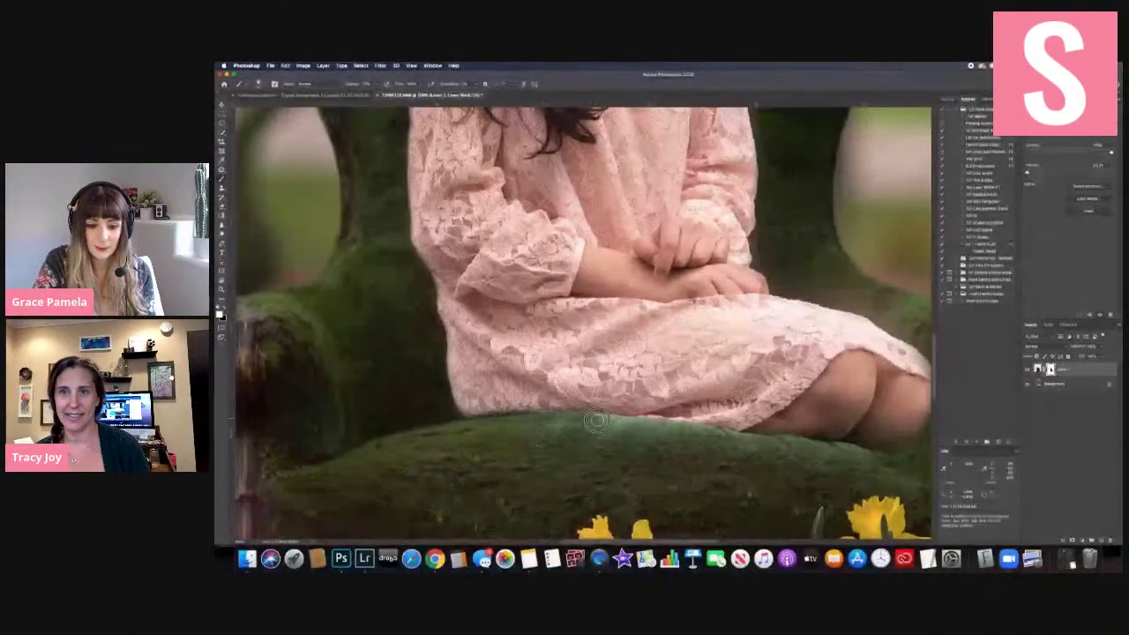
pyautogui.click(782, 257)
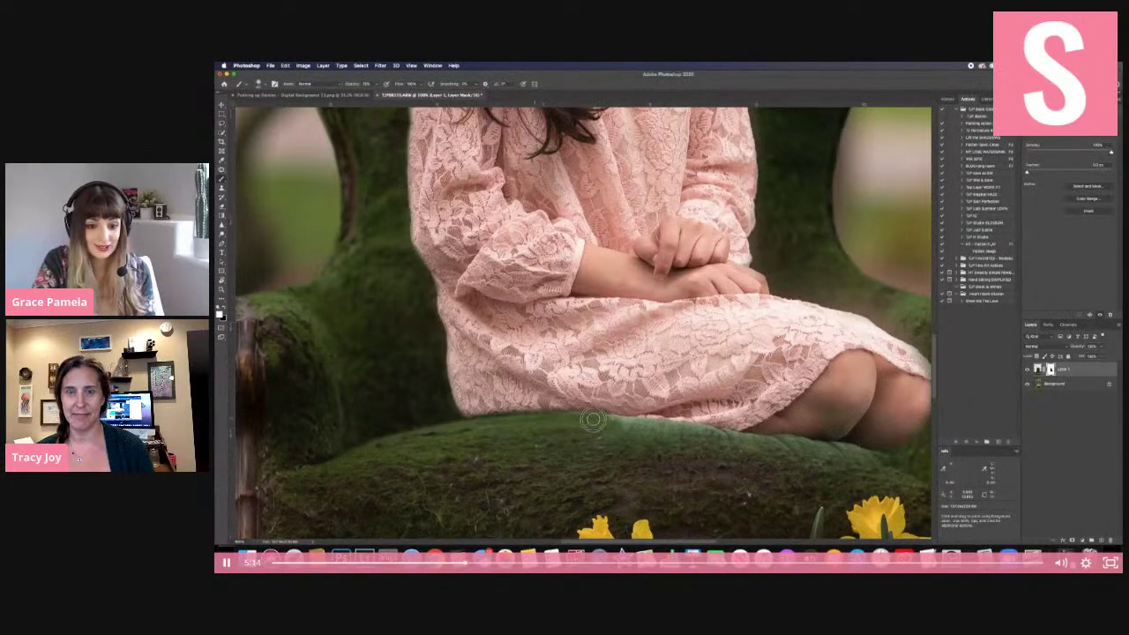
pyautogui.click(750, 433)
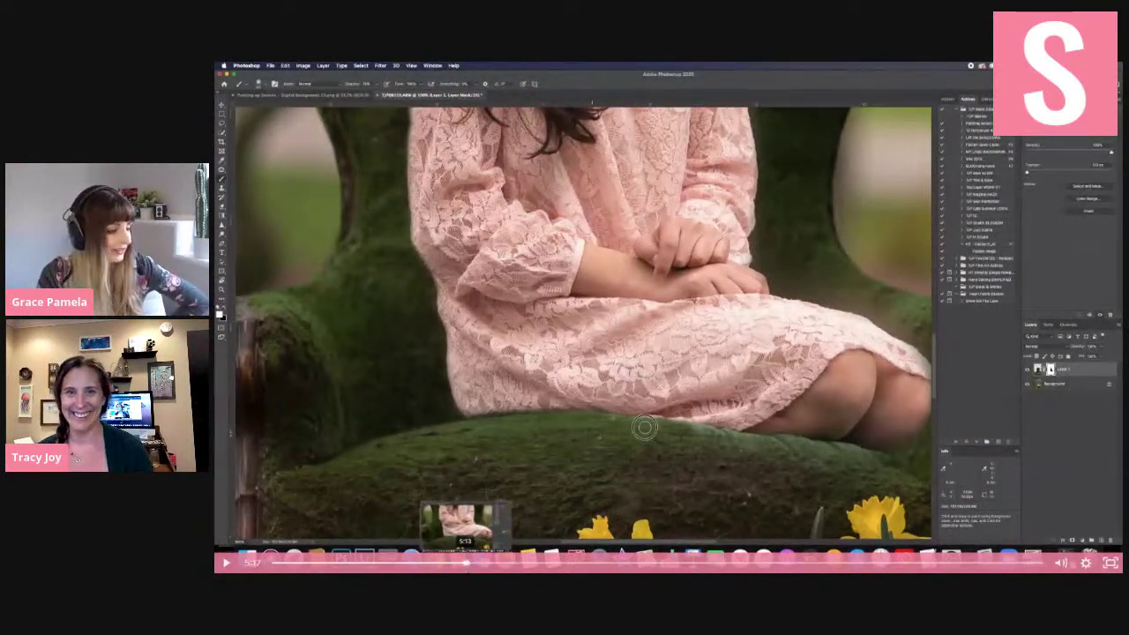
pyautogui.click(451, 566)
pyautogui.moveTo(426, 566); pyautogui.dragTo(273, 563)
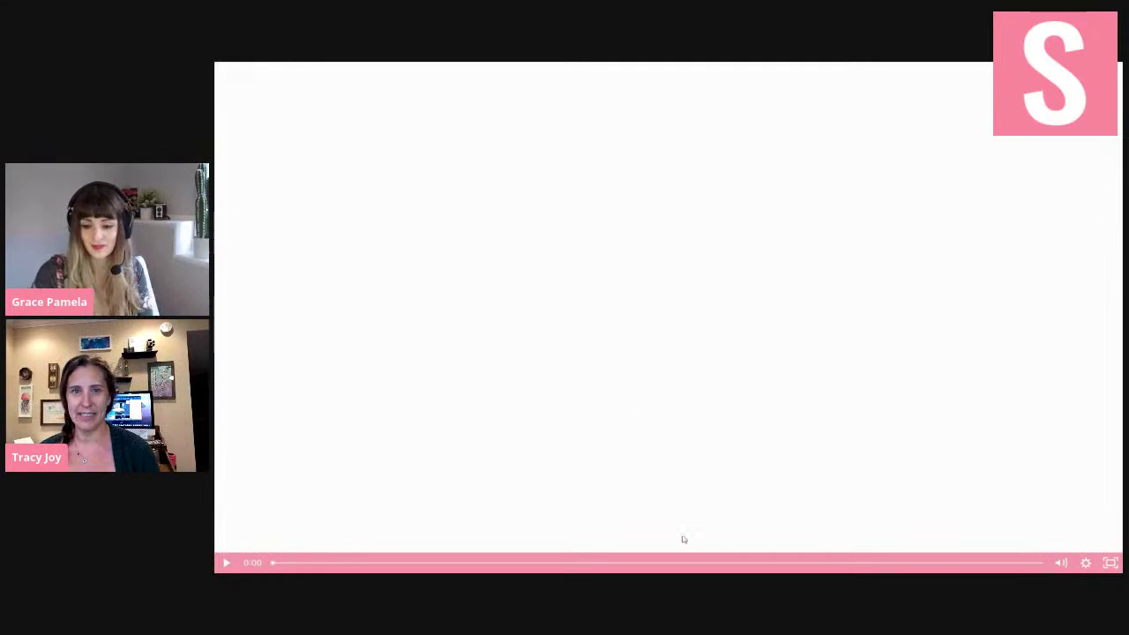
pyautogui.click(714, 273)
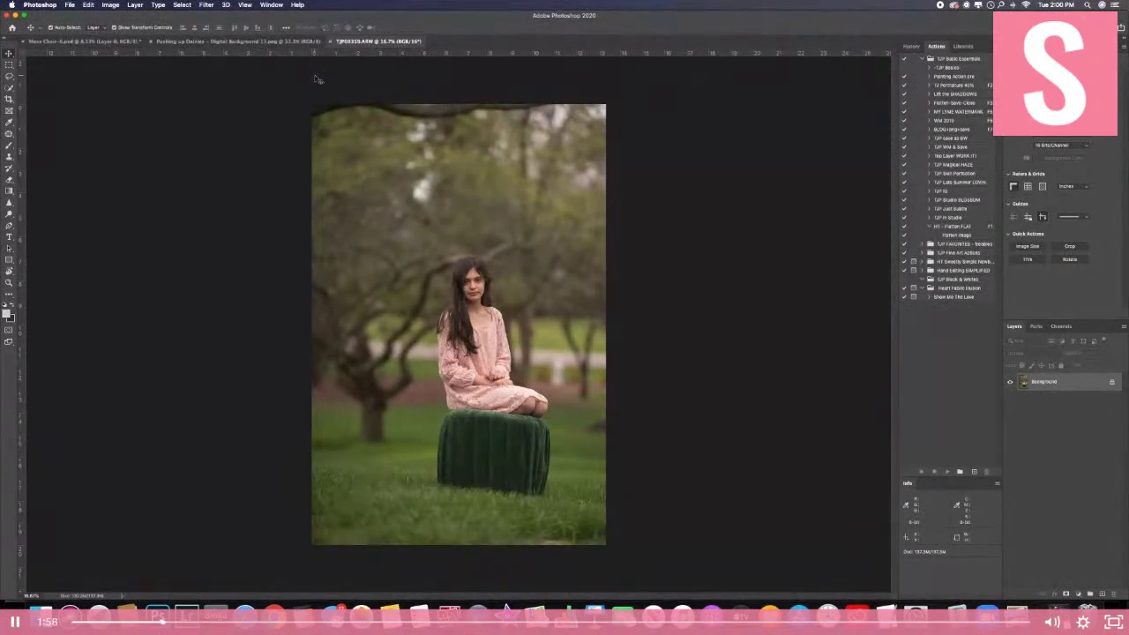
# - Review the Pushing up Daisies digital background and the moss chair document, and return to the girl's portrait
pyautogui.click(217, 43)
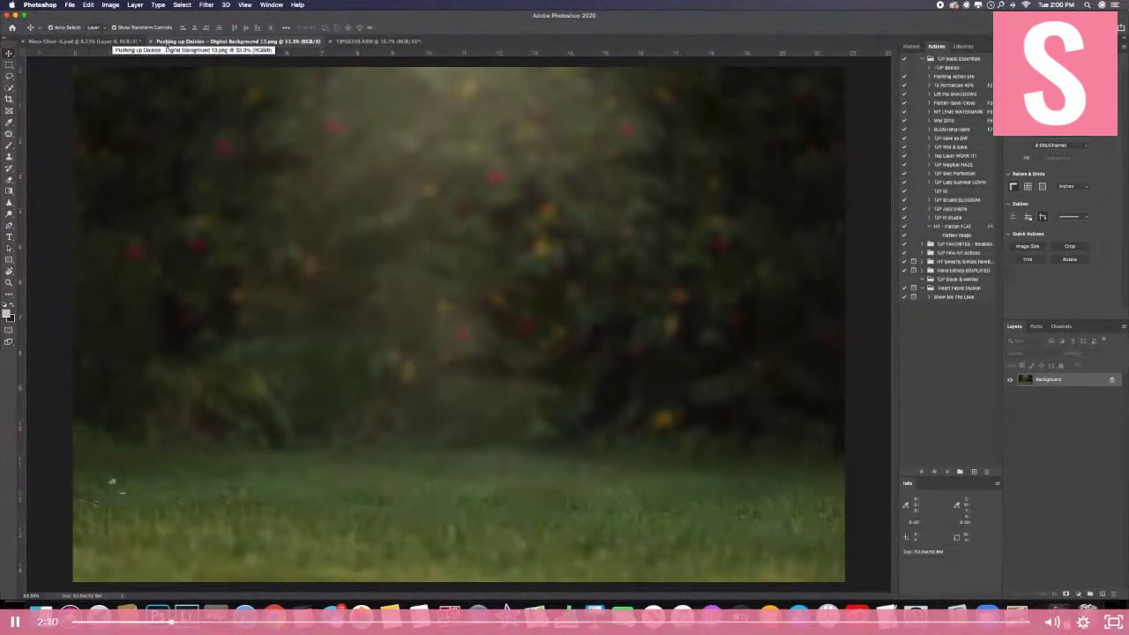
pyautogui.click(84, 42)
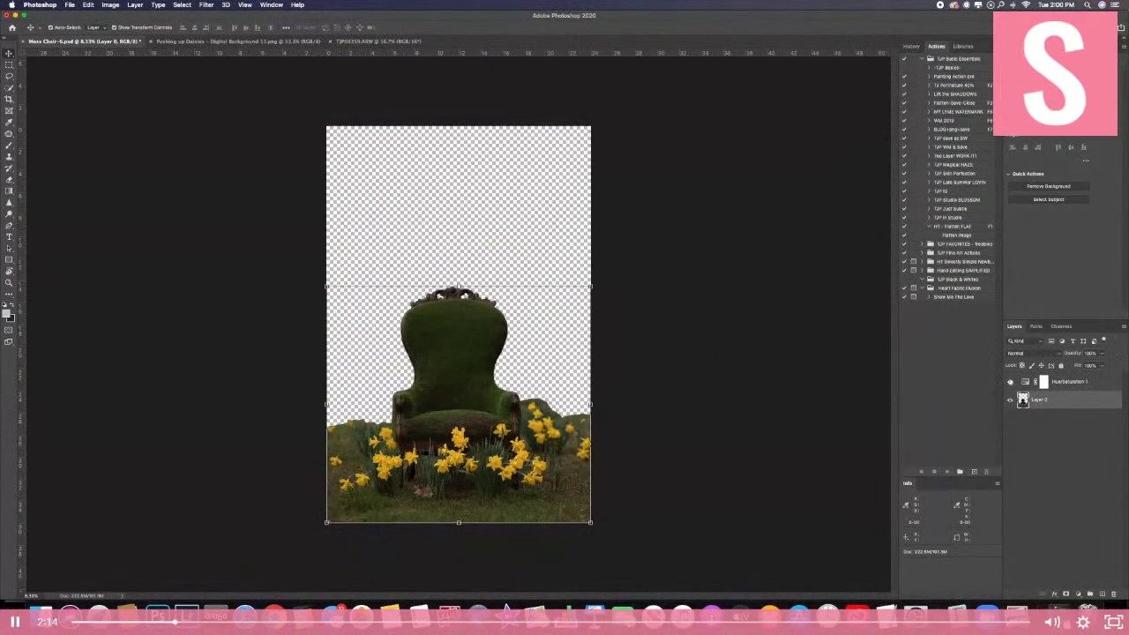
pyautogui.moveTo(447, 392)
pyautogui.mouseDown()
pyautogui.moveTo(505, 368)
pyautogui.moveTo(390, 327)
pyautogui.moveTo(462, 337)
pyautogui.moveTo(446, 397)
pyautogui.mouseUp()
pyautogui.click(351, 41)
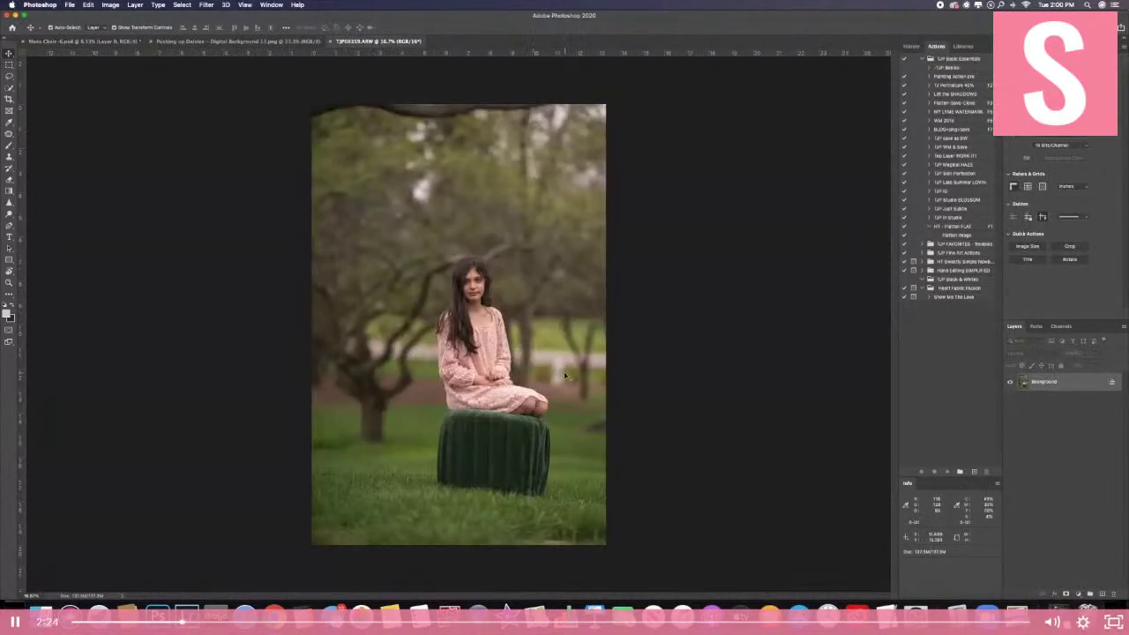
# - Float the moss chair document and copy its chair layer into the portrait, accepting the bit depth and color profile conversions
pyautogui.moveTo(126, 43); pyautogui.dragTo(761, 168)
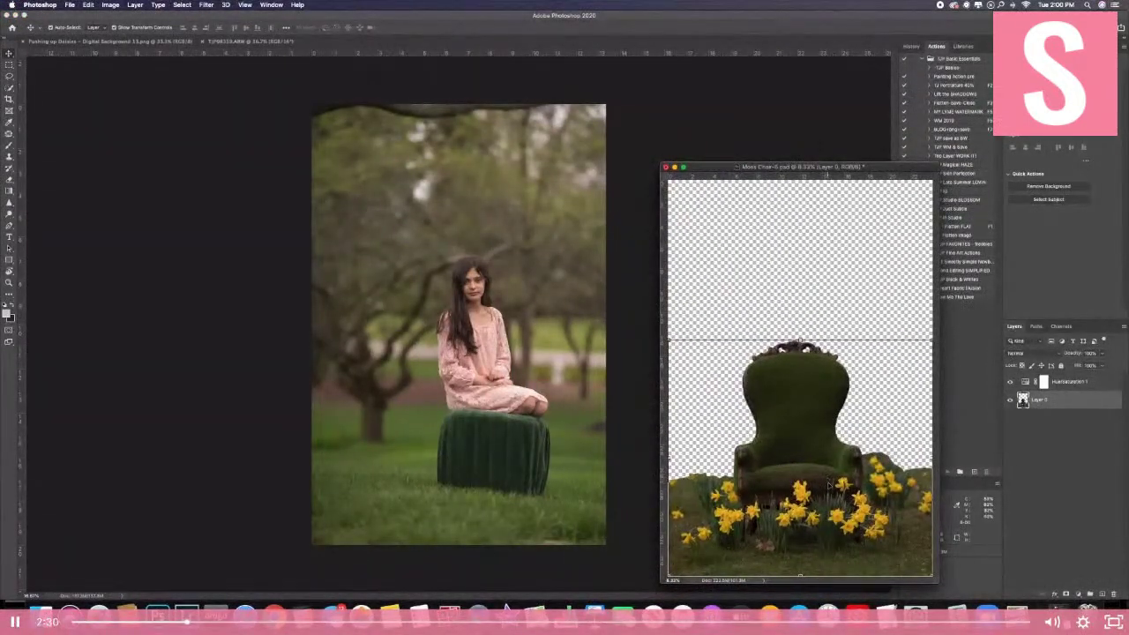
pyautogui.moveTo(843, 484); pyautogui.dragTo(511, 453)
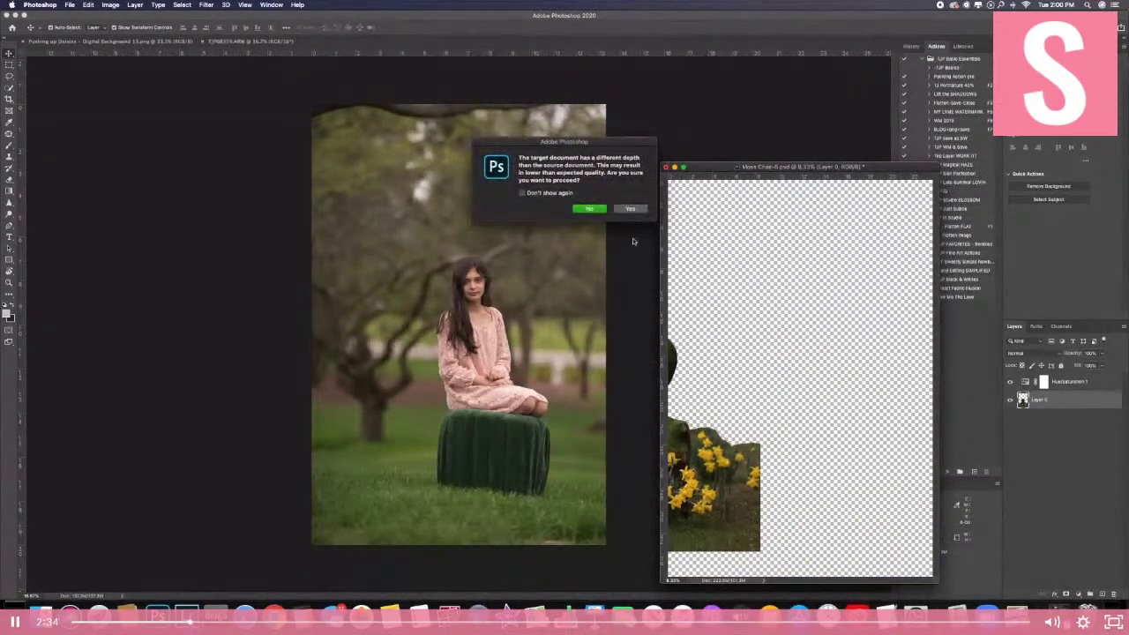
pyautogui.click(631, 209)
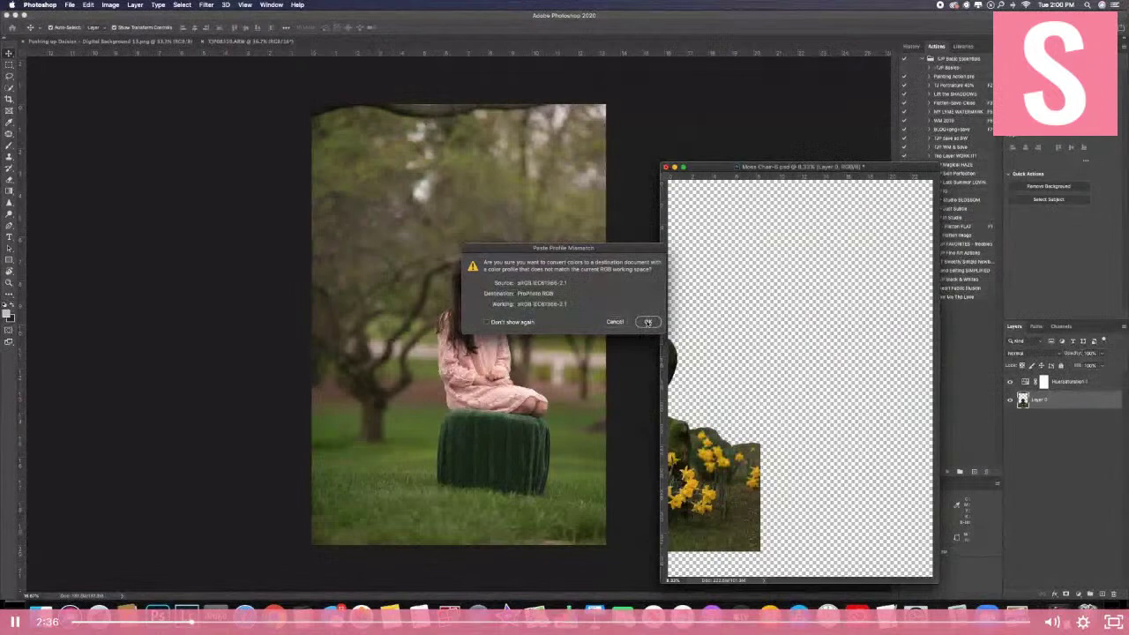
pyautogui.click(647, 322)
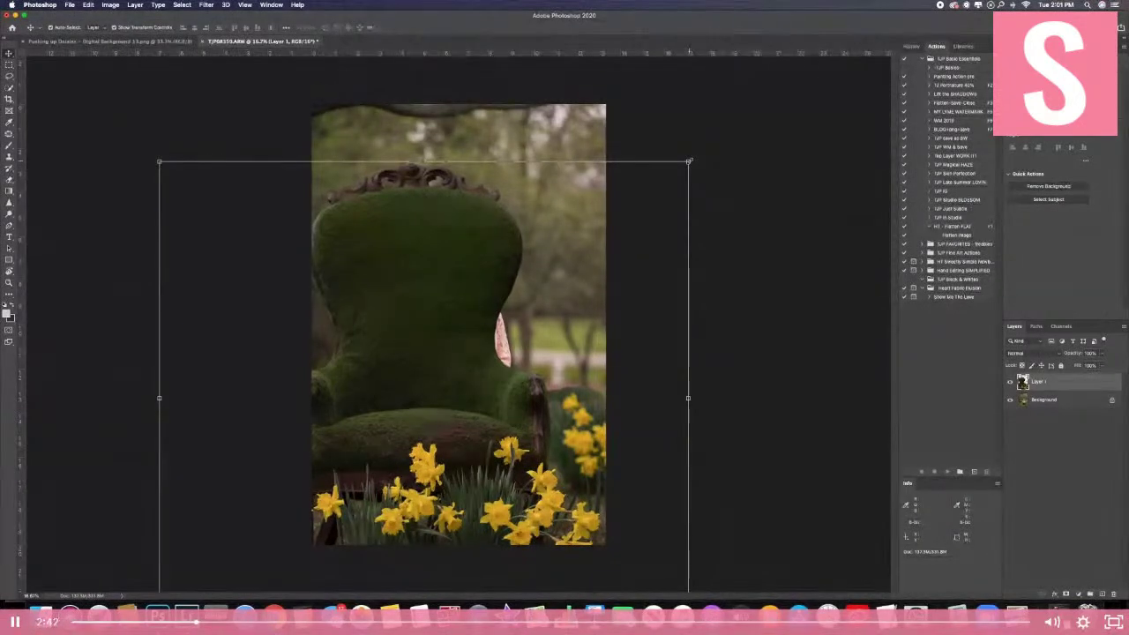
# - Scale the copied moss chair down to roughly the photo's width and position it over the seated girl
pyautogui.moveTo(689, 161); pyautogui.dragTo(438, 385)
pyautogui.moveTo(368, 448); pyautogui.dragTo(533, 327)
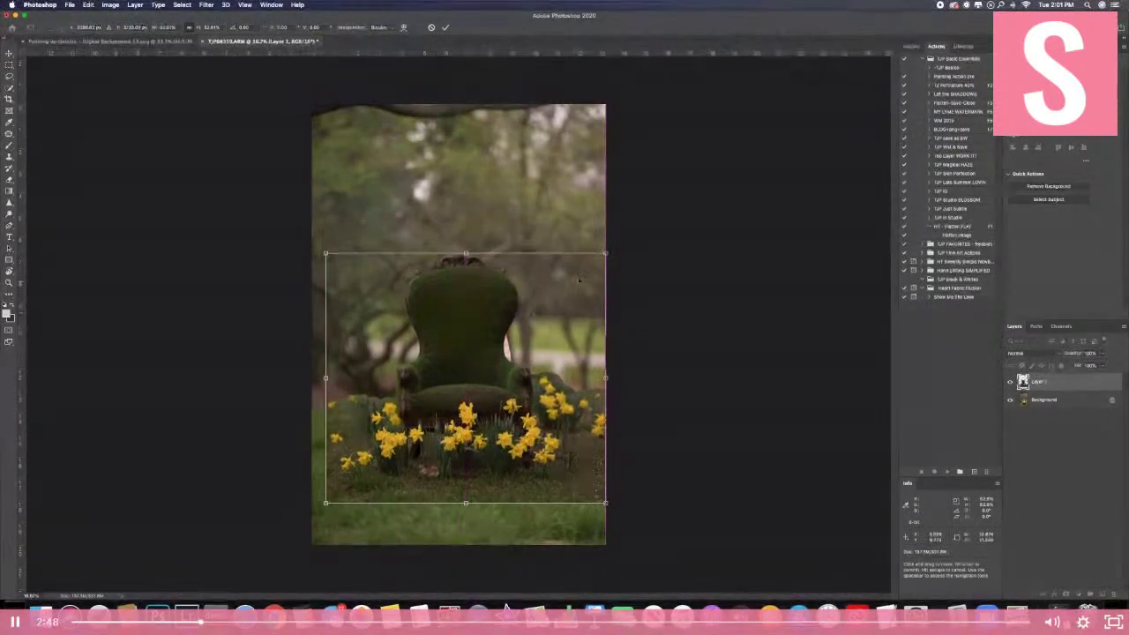
pyautogui.moveTo(617, 254); pyautogui.dragTo(630, 234)
pyautogui.moveTo(519, 305); pyautogui.dragTo(515, 308)
# - Make the chair layer semi-transparent, enlarge and reposition it so the girl sits on its cushion, and set its opacity to 74%
pyautogui.click(1103, 355)
pyautogui.moveTo(1084, 366); pyautogui.dragTo(1064, 366)
pyautogui.moveTo(495, 437); pyautogui.dragTo(507, 464)
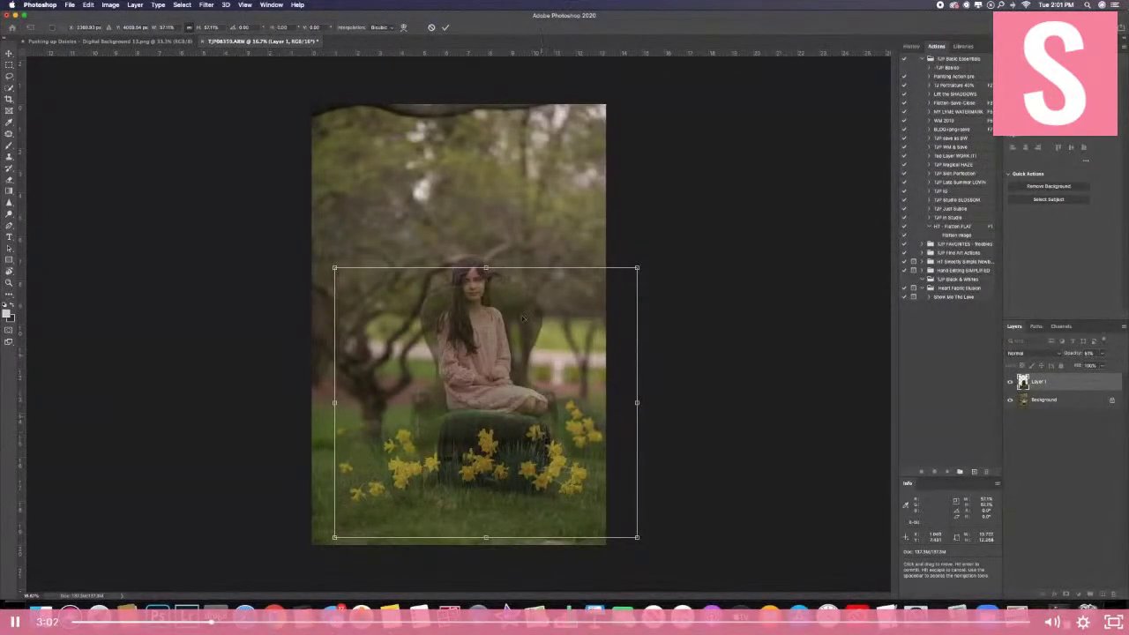
pyautogui.moveTo(332, 267); pyautogui.dragTo(299, 235)
pyautogui.moveTo(507, 397); pyautogui.dragTo(518, 415)
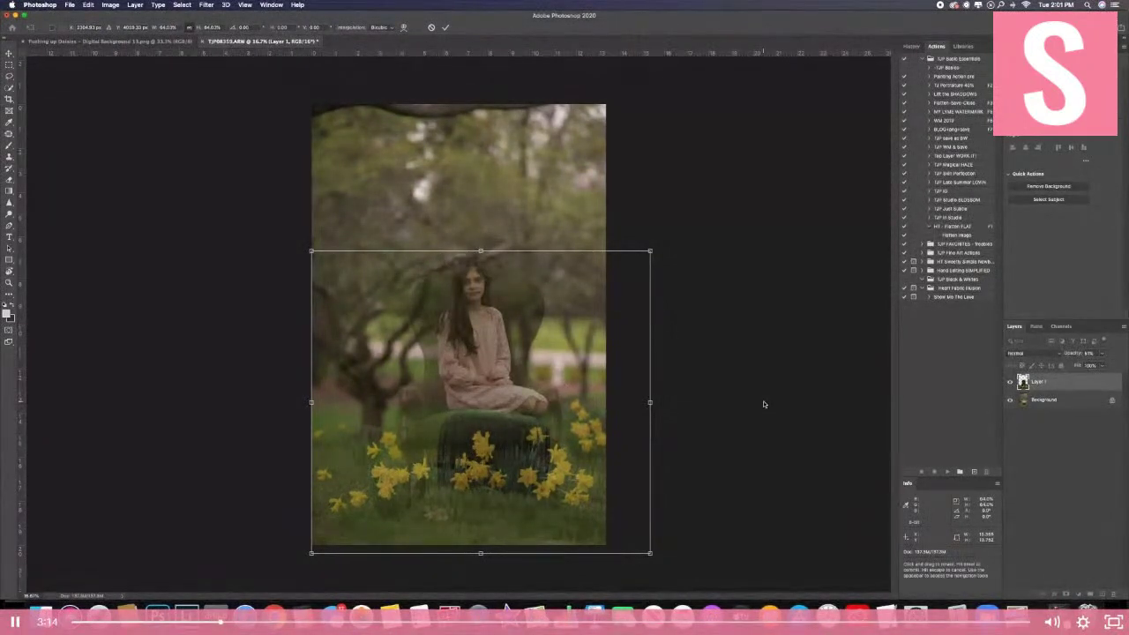
pyautogui.press('Return')
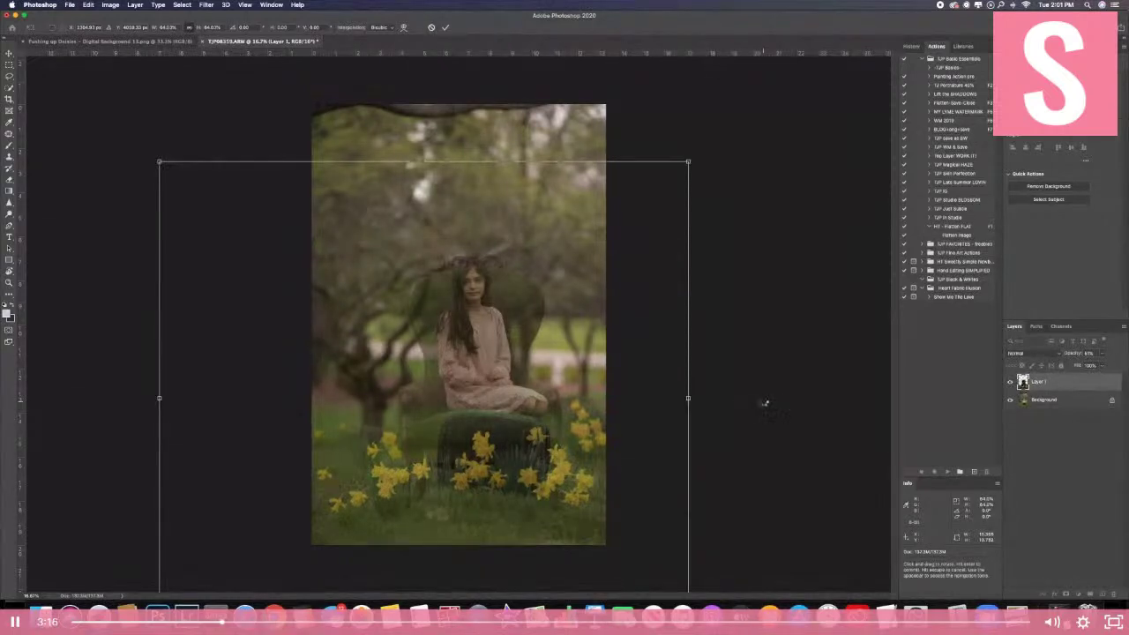
pyautogui.press('Escape')
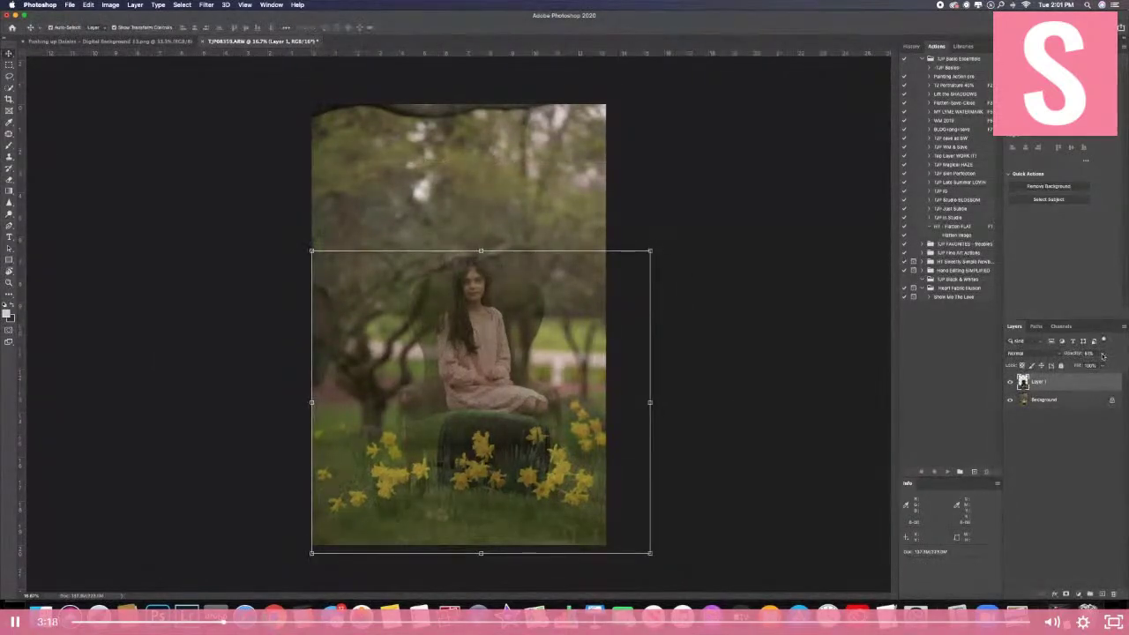
pyautogui.click(1112, 365)
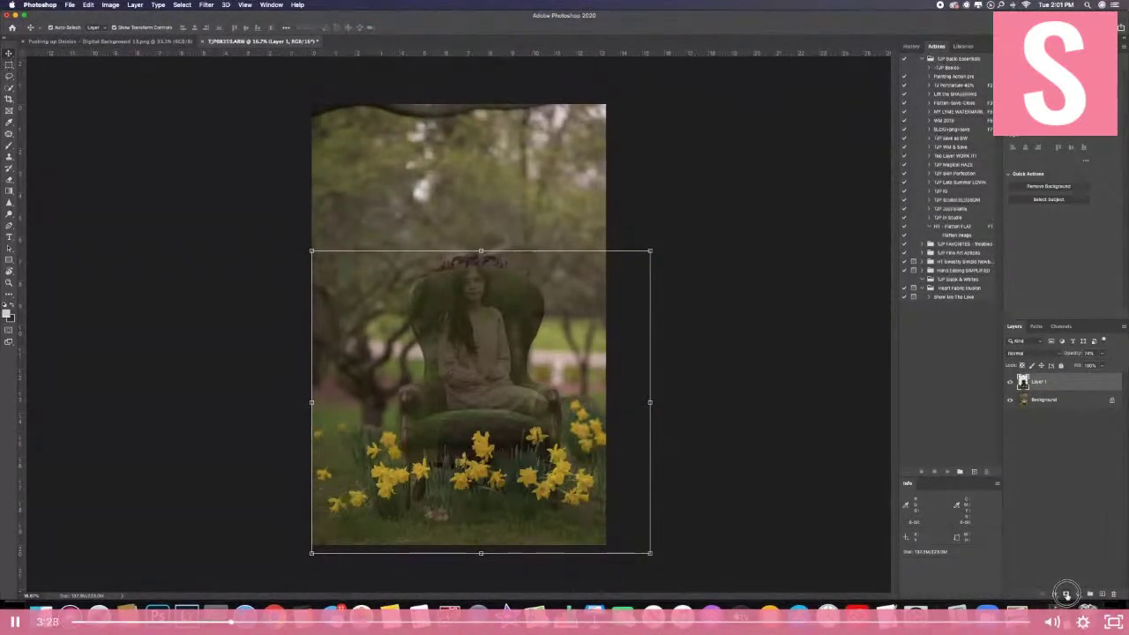
# - Add a layer mask to the chair layer and start revealing the girl's chest with a soft round black brush
pyautogui.click(1065, 594)
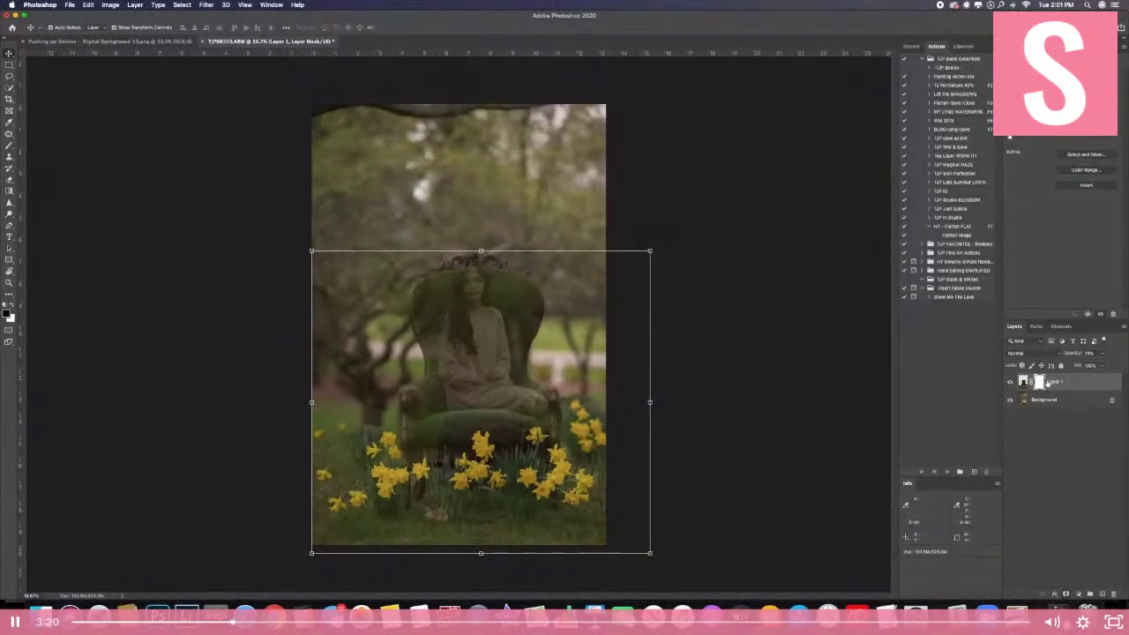
pyautogui.click(9, 145)
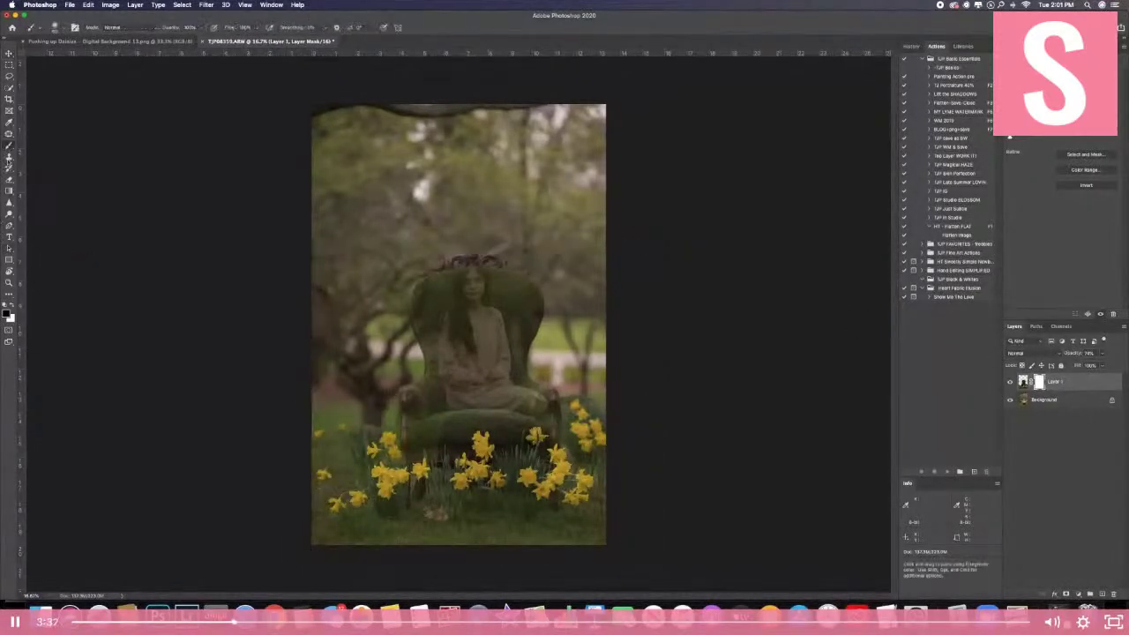
pyautogui.click(63, 29)
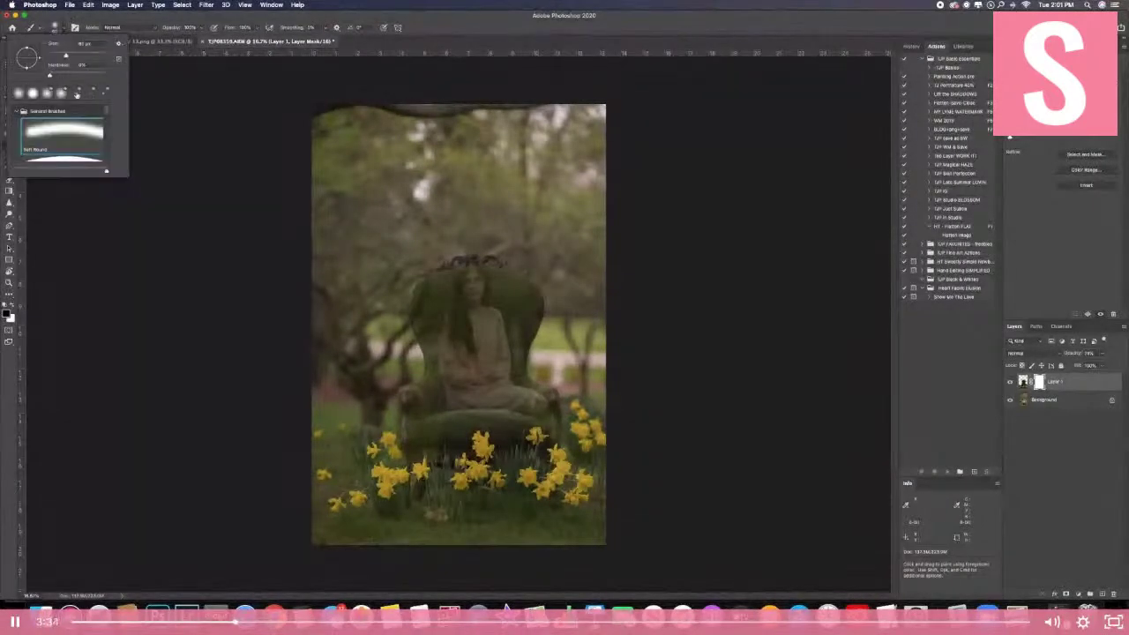
pyautogui.click(469, 325)
pyautogui.moveTo(468, 328); pyautogui.dragTo(475, 333)
pyautogui.click(475, 331)
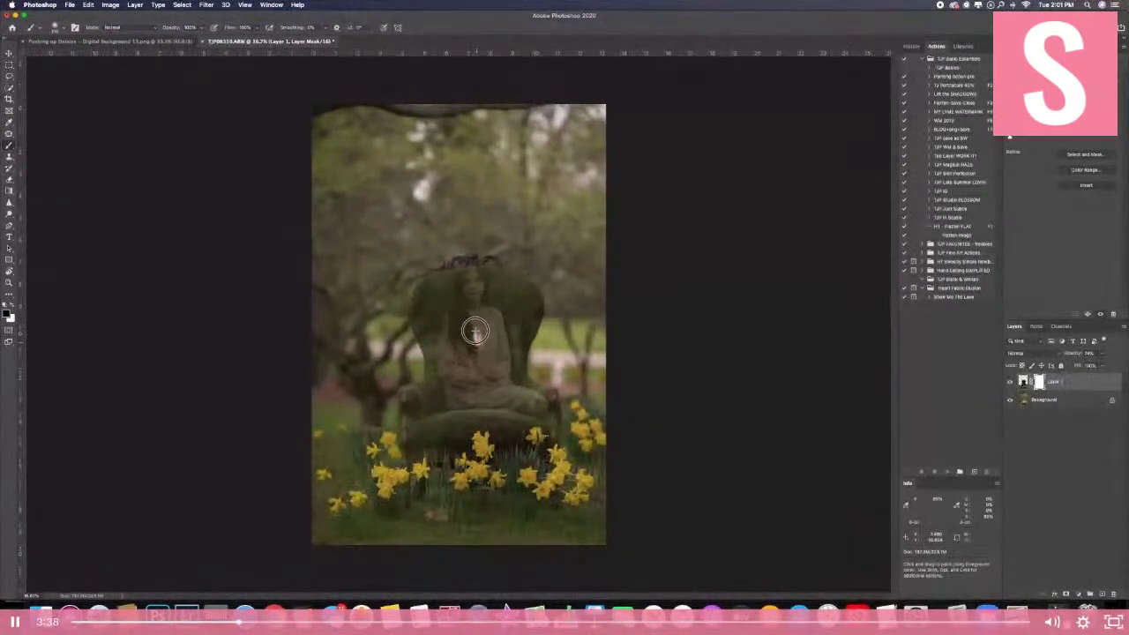
pyautogui.press('super+equal')
pyautogui.press('super+equal')
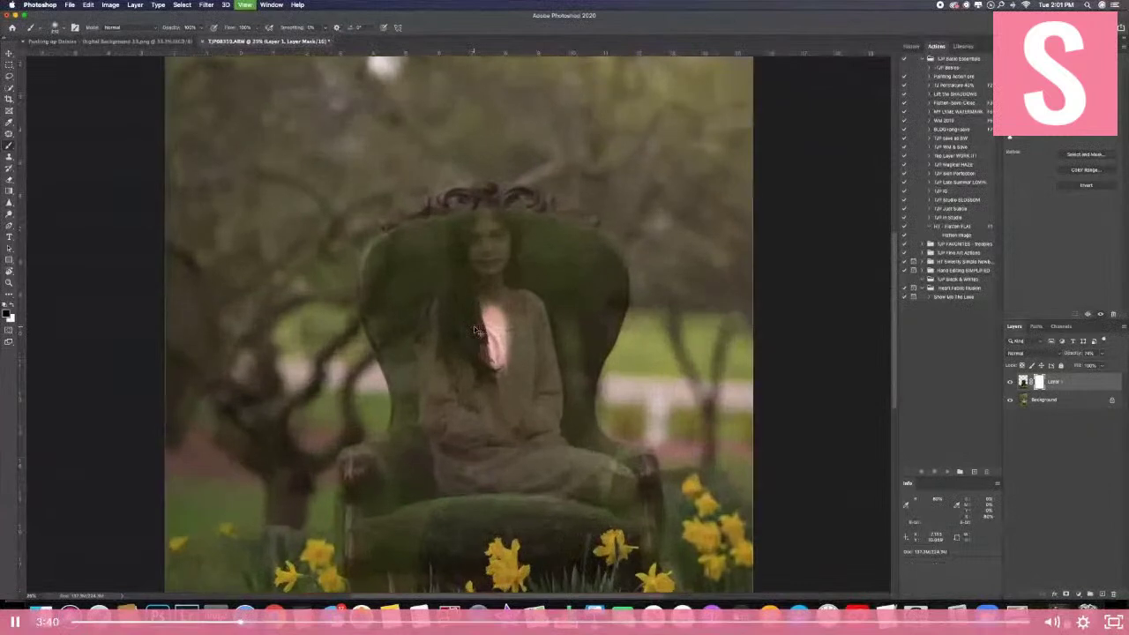
# - Paint black on the chair layer's mask to reveal the girl's face, dress, hands and knees
pyautogui.moveTo(494, 258)
pyautogui.mouseDown()
pyautogui.moveTo(463, 229)
pyautogui.moveTo(482, 209)
pyautogui.moveTo(506, 248)
pyautogui.moveTo(502, 222)
pyautogui.moveTo(484, 210)
pyautogui.moveTo(465, 263)
pyautogui.moveTo(464, 347)
pyautogui.moveTo(494, 308)
pyautogui.moveTo(527, 297)
pyautogui.moveTo(543, 328)
pyautogui.moveTo(546, 425)
pyautogui.moveTo(501, 346)
pyautogui.moveTo(486, 362)
pyautogui.moveTo(449, 329)
pyautogui.moveTo(453, 415)
pyautogui.moveTo(509, 471)
pyautogui.moveTo(512, 453)
pyautogui.moveTo(606, 474)
pyautogui.mouseUp()
pyautogui.press(']')
pyautogui.press(']')
pyautogui.press(']')
pyautogui.press(']')
pyautogui.press(']')
pyautogui.press(']')
pyautogui.press(']')
pyautogui.press(']')
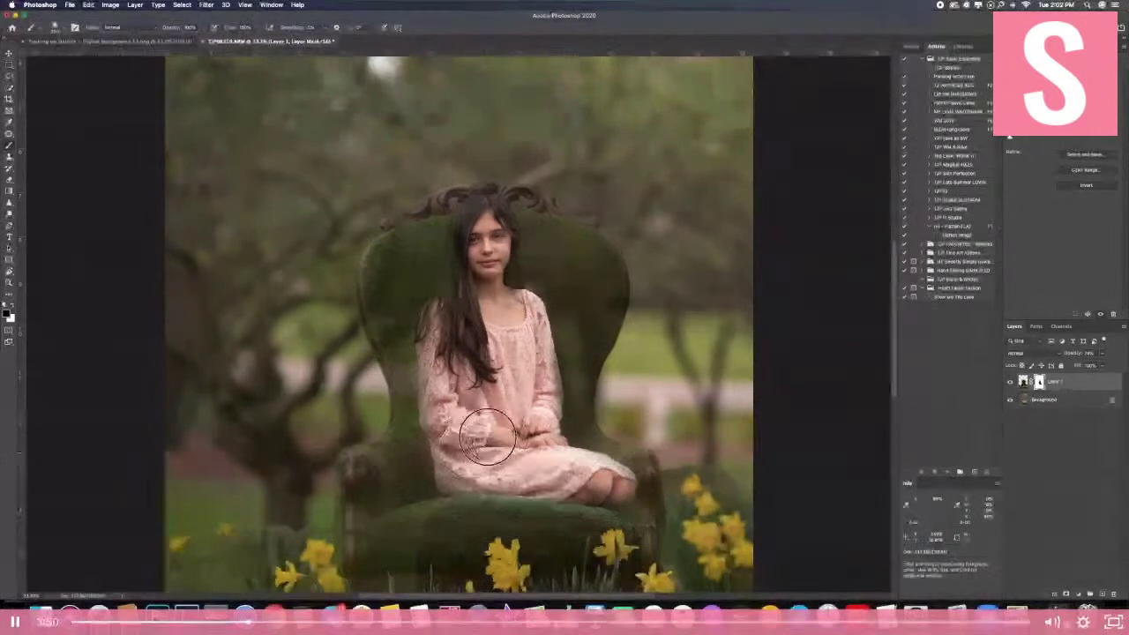
# - Reveal the girl's hair and shoulders on the mask, adjusting the brush size to suit each area
pyautogui.moveTo(469, 254)
pyautogui.mouseDown()
pyautogui.moveTo(463, 226)
pyautogui.moveTo(492, 210)
pyautogui.mouseUp()
pyautogui.press('[')
pyautogui.press('[')
pyautogui.press('[')
pyautogui.press('[')
pyautogui.press('[')
pyautogui.press('[')
pyautogui.press('[')
pyautogui.moveTo(454, 321)
pyautogui.mouseDown()
pyautogui.moveTo(436, 435)
pyautogui.moveTo(472, 488)
pyautogui.moveTo(609, 485)
pyautogui.moveTo(617, 472)
pyautogui.moveTo(549, 428)
pyautogui.moveTo(506, 302)
pyautogui.mouseUp()
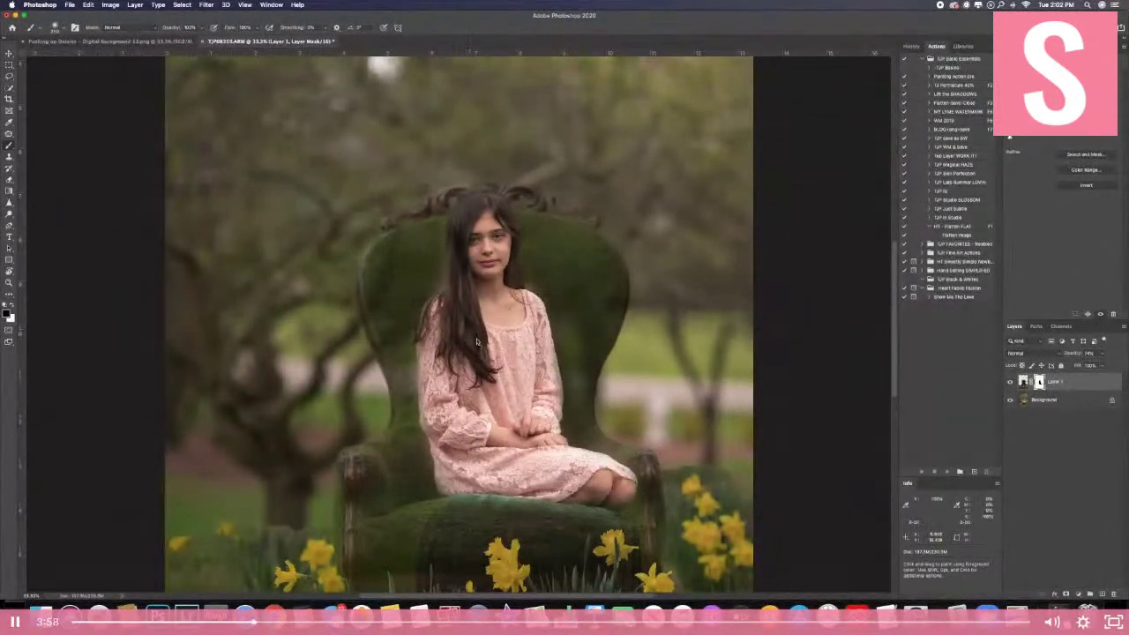
# - Set the chair layer's opacity to 100%
pyautogui.press('super+plus')
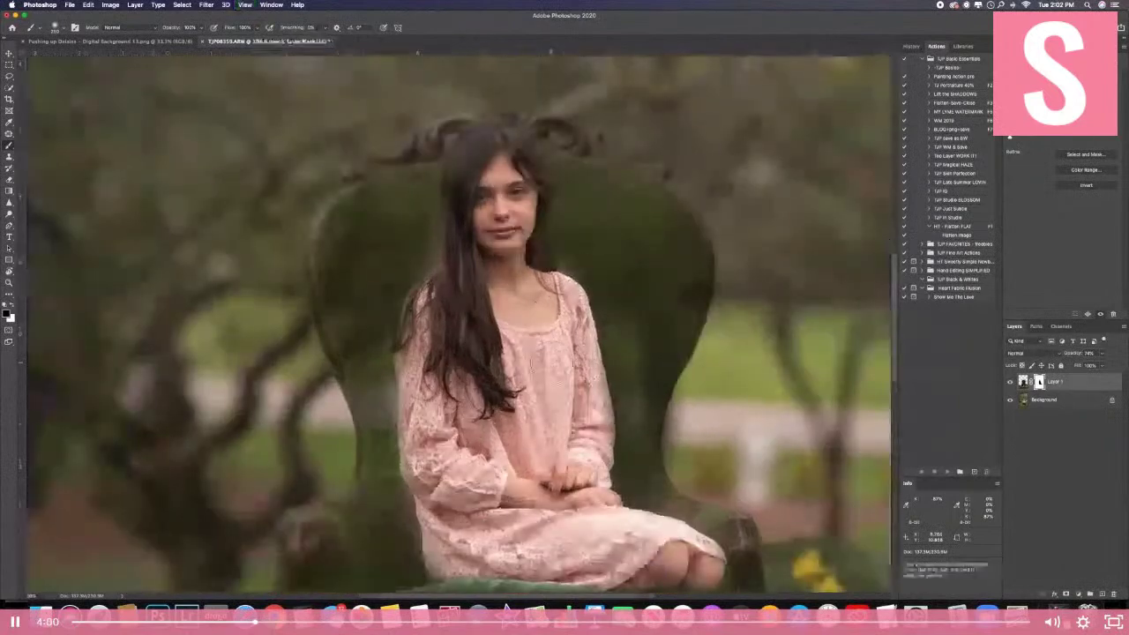
pyautogui.scroll(-1, 673, 353)
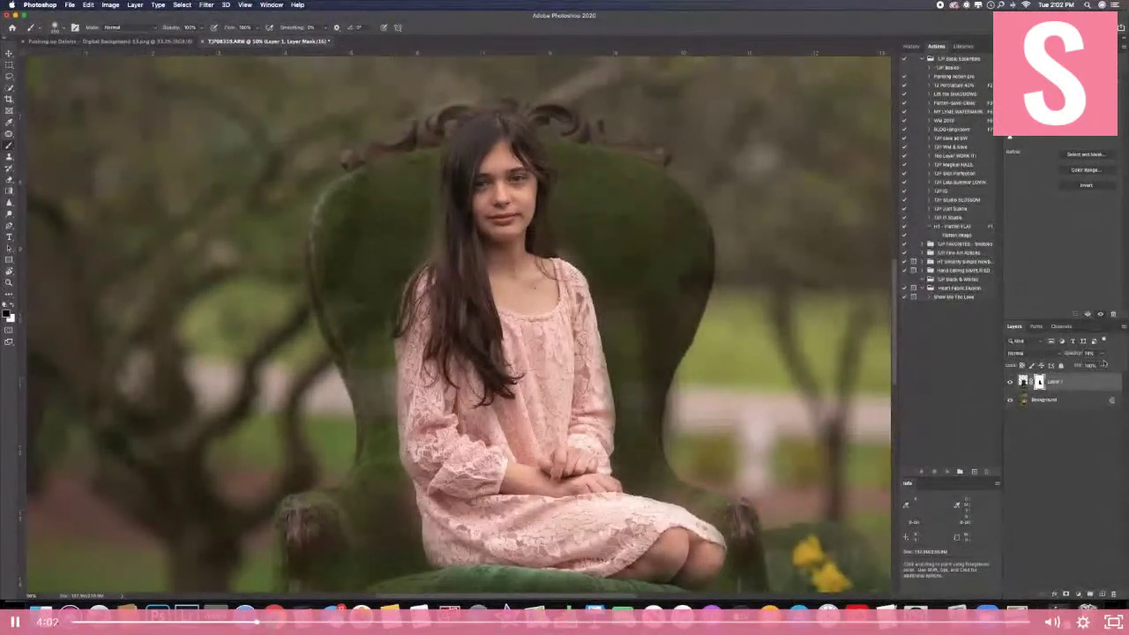
pyautogui.moveTo(1113, 365); pyautogui.dragTo(1121, 365)
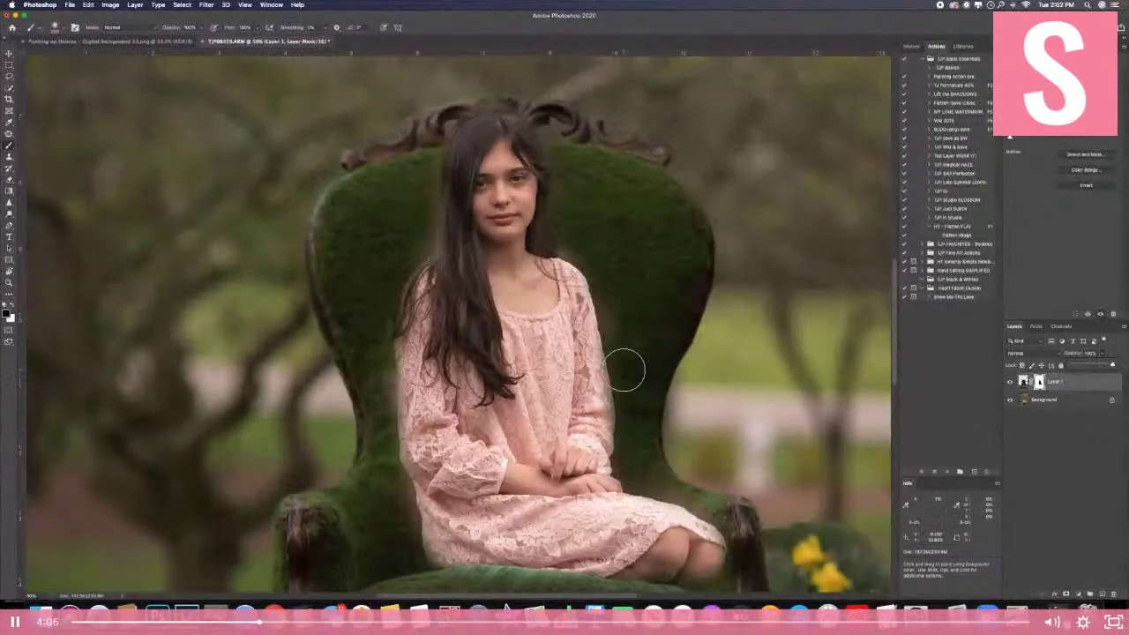
# - Reveal the outer edge of the girl's long-haired side and sleeve on the mask, then reduce the brush size
pyautogui.hscroll(3, 623, 370)
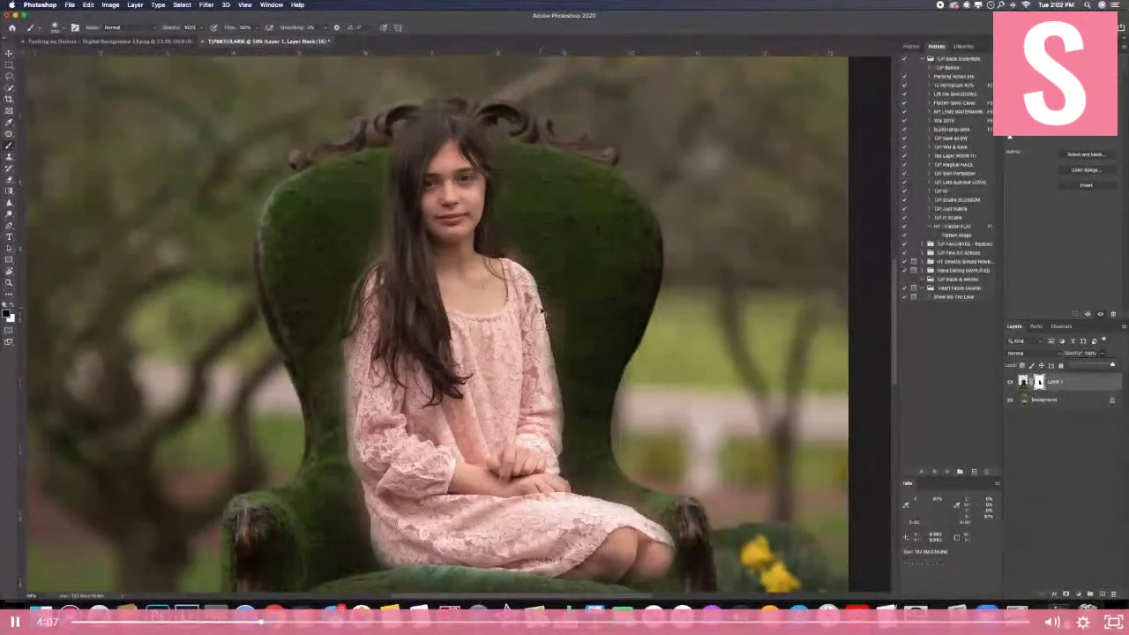
pyautogui.press('super+equal')
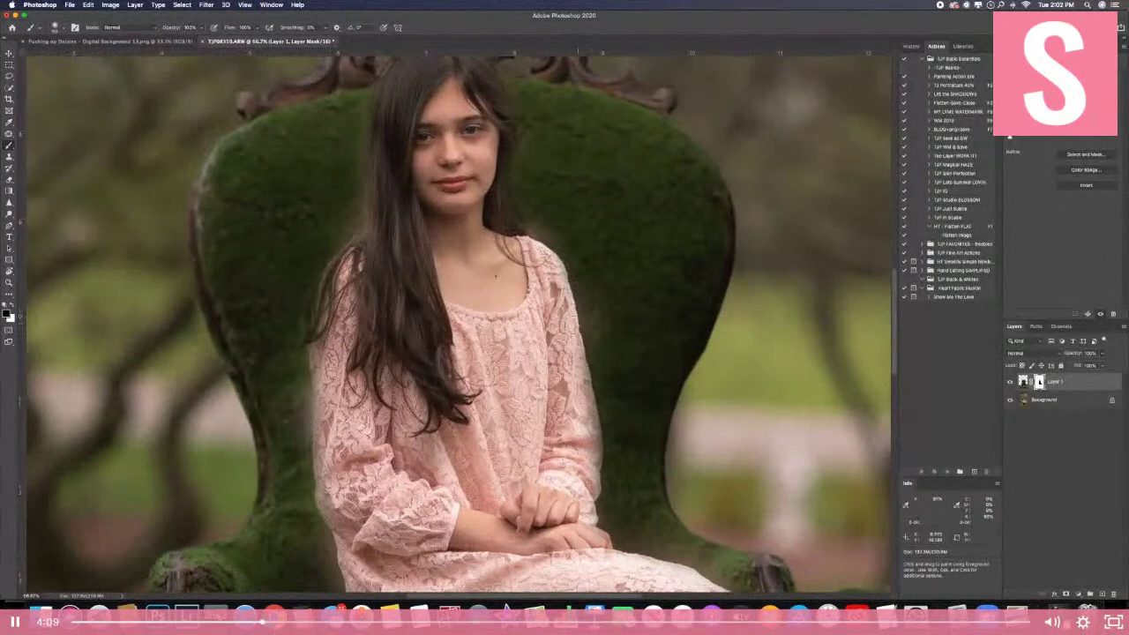
pyautogui.moveTo(323, 322)
pyautogui.mouseDown()
pyautogui.moveTo(327, 498)
pyautogui.moveTo(355, 583)
pyautogui.mouseUp()
pyautogui.press('[')
pyautogui.press('[')
pyautogui.press('[')
pyautogui.press('[')
pyautogui.press('[')
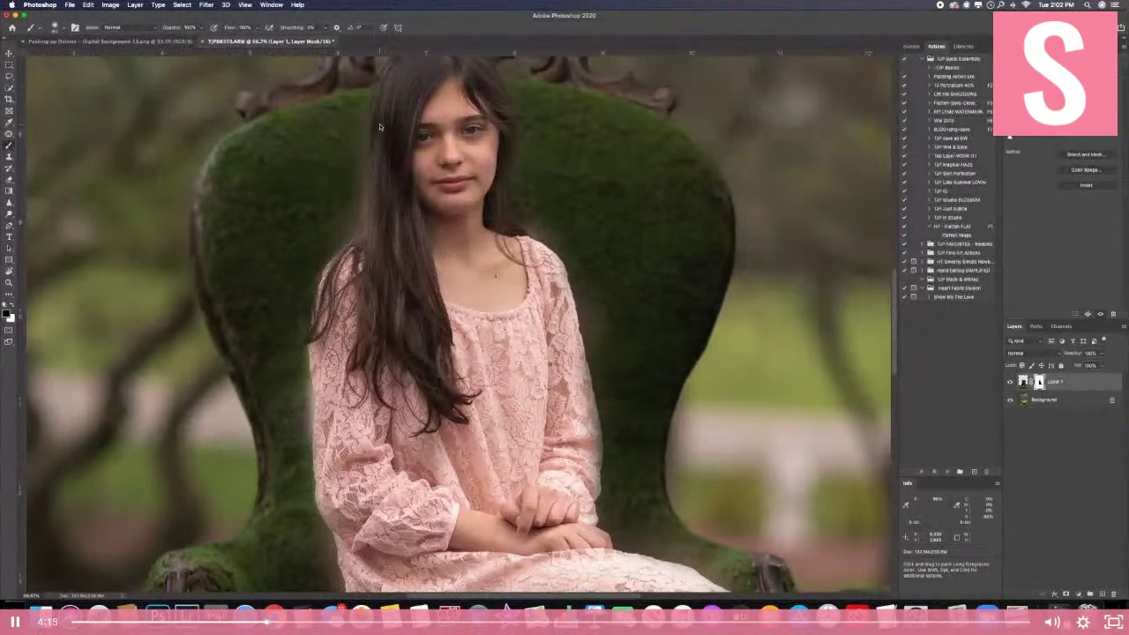
# - Refine the mask along the hair, shoulders, sleeves and dress with the smaller black brush
pyautogui.scroll(3, 376, 142)
pyautogui.moveTo(418, 130)
pyautogui.mouseDown()
pyautogui.moveTo(465, 128)
pyautogui.moveTo(437, 122)
pyautogui.moveTo(488, 138)
pyautogui.moveTo(506, 189)
pyautogui.moveTo(500, 304)
pyautogui.moveTo(526, 314)
pyautogui.mouseUp()
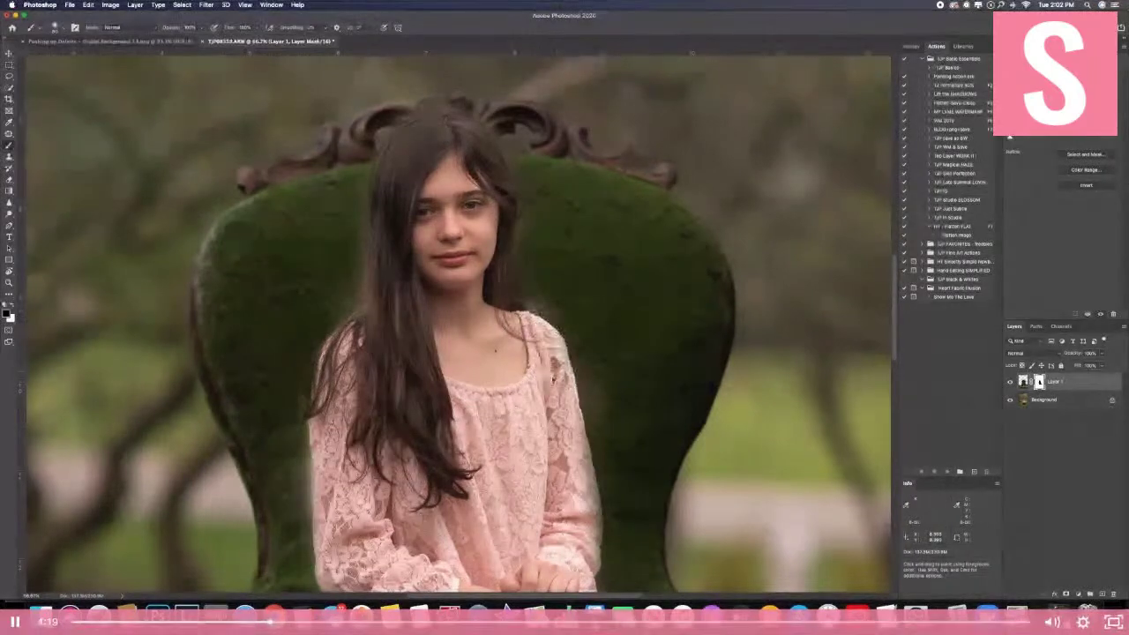
pyautogui.scroll(-5, 548, 381)
pyautogui.moveTo(590, 334)
pyautogui.mouseDown()
pyautogui.moveTo(568, 190)
pyautogui.moveTo(592, 326)
pyautogui.moveTo(582, 410)
pyautogui.moveTo(701, 455)
pyautogui.moveTo(726, 479)
pyautogui.moveTo(735, 512)
pyautogui.moveTo(722, 531)
pyautogui.moveTo(698, 541)
pyautogui.moveTo(654, 532)
pyautogui.moveTo(697, 531)
pyautogui.moveTo(594, 528)
pyautogui.moveTo(500, 506)
pyautogui.moveTo(357, 510)
pyautogui.moveTo(351, 430)
pyautogui.mouseUp()
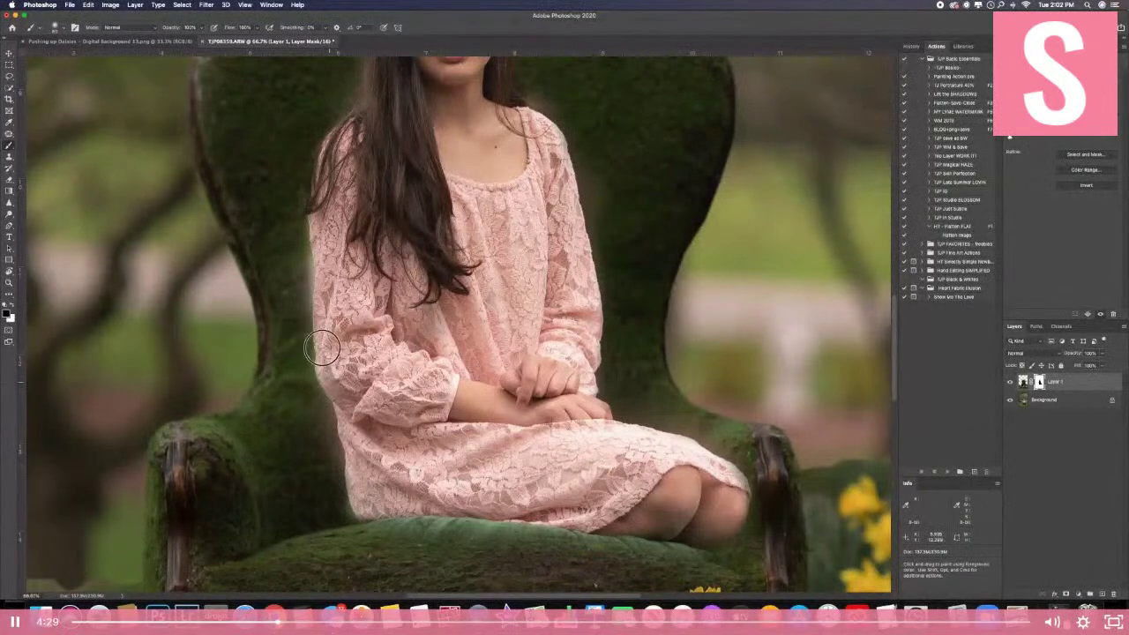
pyautogui.moveTo(322, 371); pyautogui.dragTo(330, 246)
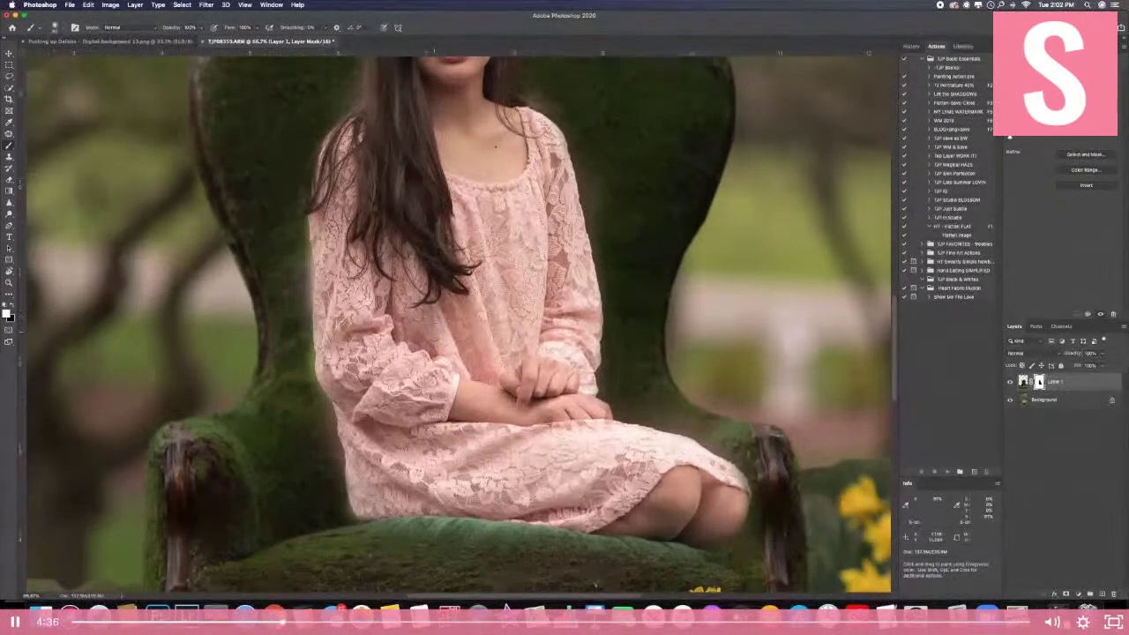
# - Lower the brush opacity and paint white on the mask to restore the moss beside the sleeve under her long hair
pyautogui.press('super+plus')
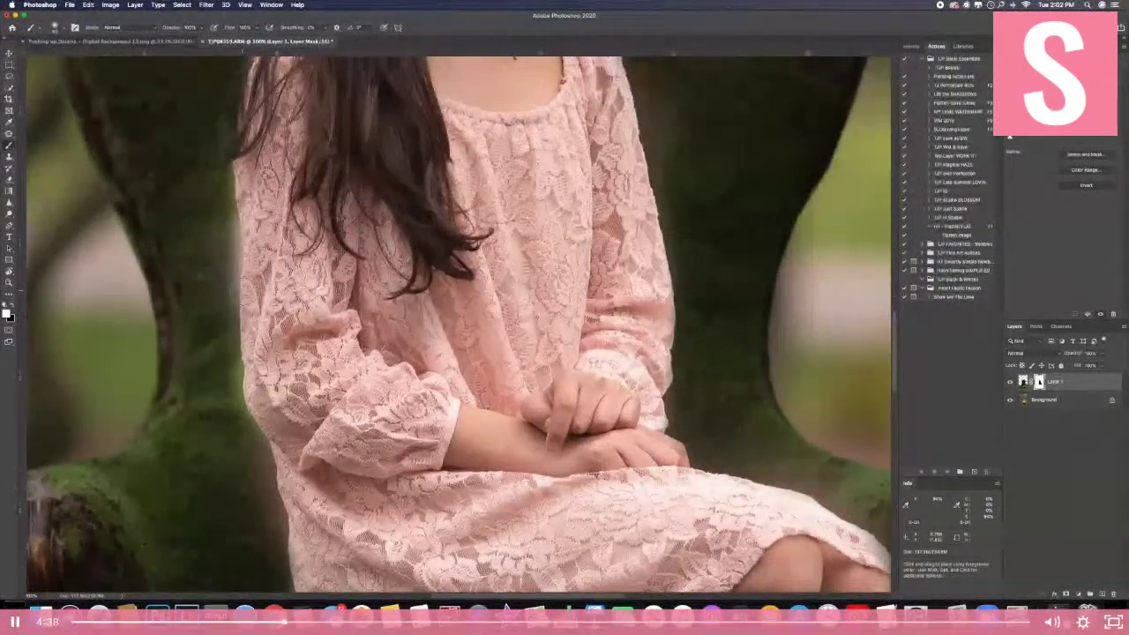
pyautogui.moveTo(237, 252)
pyautogui.mouseDown()
pyautogui.moveTo(226, 171)
pyautogui.moveTo(229, 294)
pyautogui.moveTo(226, 276)
pyautogui.mouseUp()
pyautogui.moveTo(203, 33); pyautogui.dragTo(190, 38)
pyautogui.moveTo(232, 283)
pyautogui.mouseDown()
pyautogui.moveTo(230, 360)
pyautogui.moveTo(216, 220)
pyautogui.moveTo(234, 392)
pyautogui.moveTo(233, 379)
pyautogui.moveTo(268, 474)
pyautogui.moveTo(262, 446)
pyautogui.mouseUp()
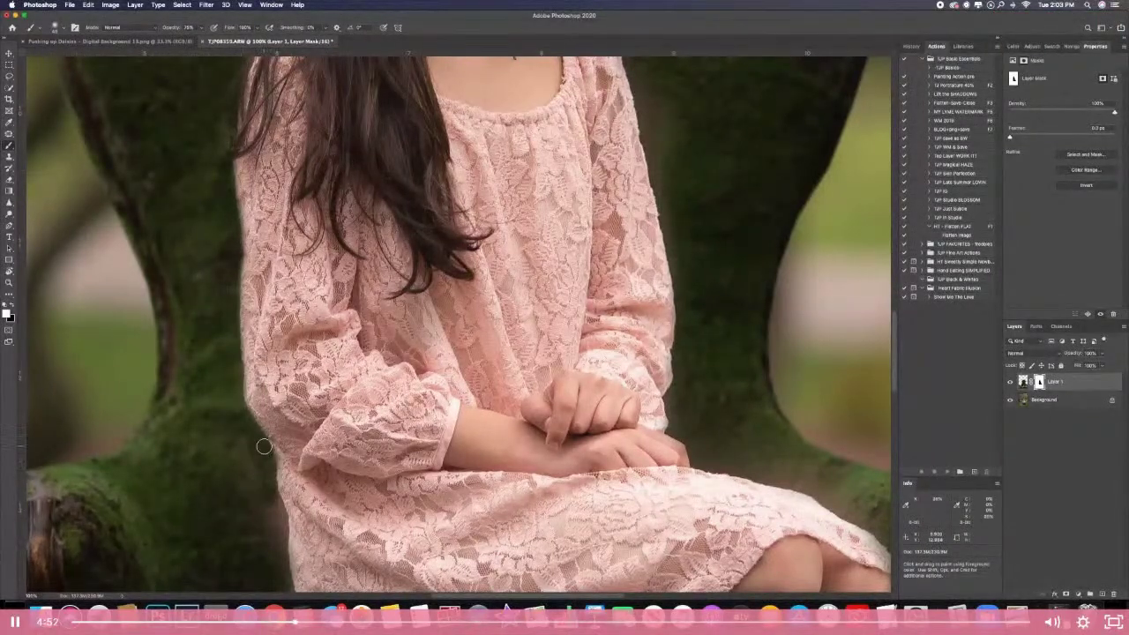
# - Restore the moss behind the dress and along the cushion beneath its hem, alternating white and black on the mask
pyautogui.scroll(-5, 261, 446)
pyautogui.moveTo(260, 318)
pyautogui.mouseDown()
pyautogui.moveTo(267, 350)
pyautogui.moveTo(271, 325)
pyautogui.moveTo(280, 339)
pyautogui.moveTo(283, 418)
pyautogui.moveTo(299, 445)
pyautogui.moveTo(285, 404)
pyautogui.moveTo(308, 443)
pyautogui.mouseUp()
pyautogui.press('x')
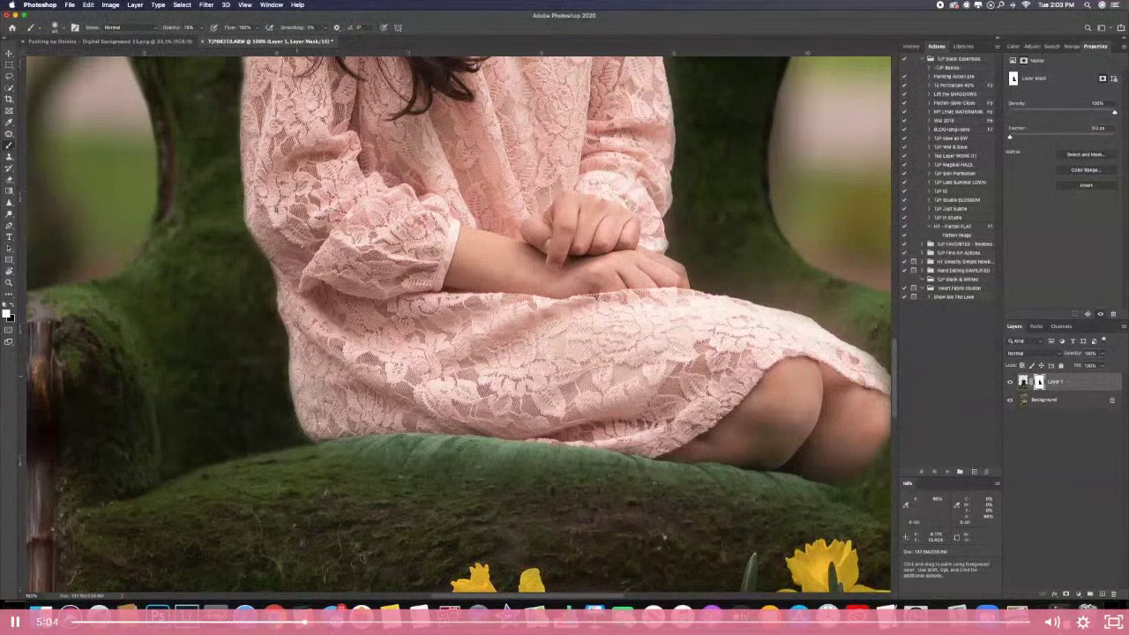
pyautogui.press('x')
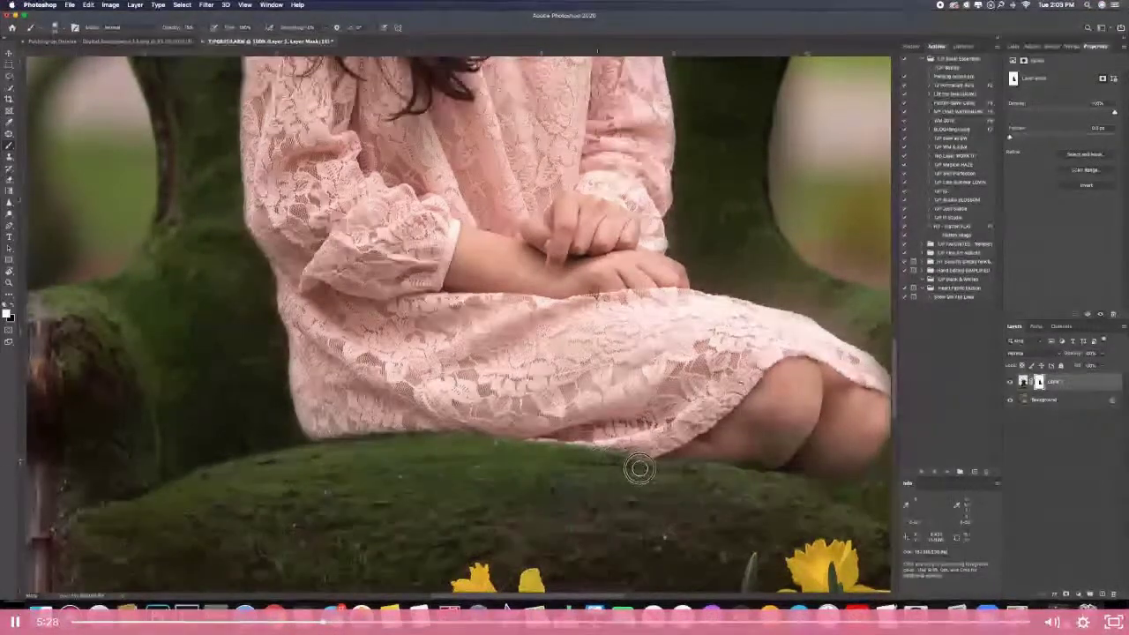
# - Paint black on the mask to reveal the undersides and outer edge of the girl's knees
pyautogui.hscroll(2, 720, 475)
pyautogui.hscroll(5, 721, 475)
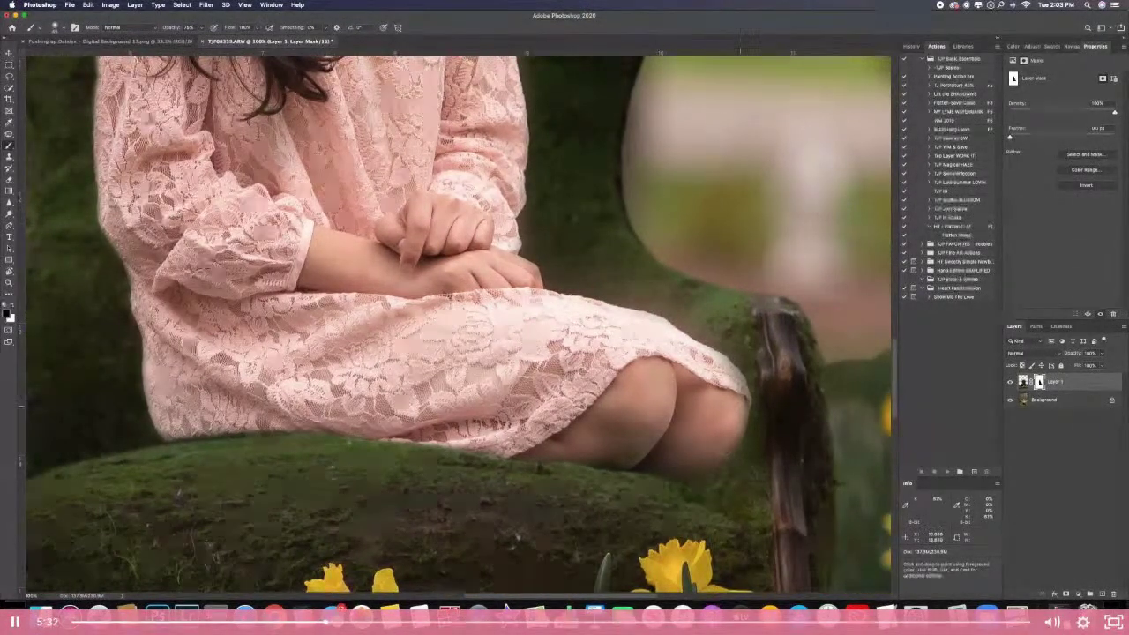
pyautogui.moveTo(715, 457)
pyautogui.mouseDown()
pyautogui.moveTo(698, 473)
pyautogui.moveTo(658, 469)
pyautogui.moveTo(645, 451)
pyautogui.mouseUp()
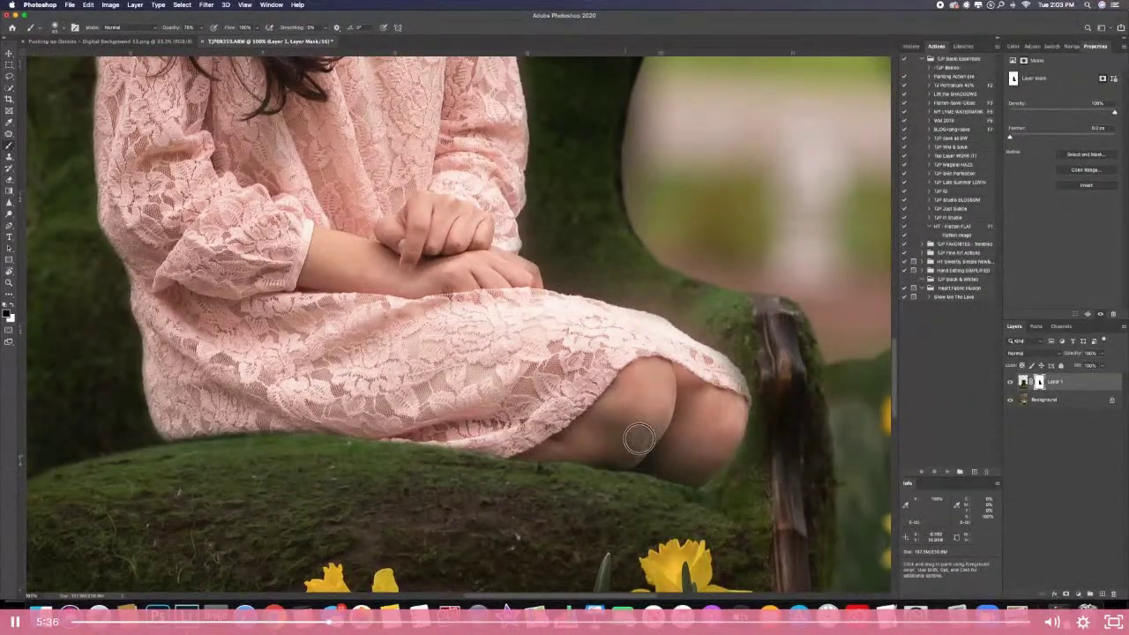
pyautogui.moveTo(733, 381)
pyautogui.mouseDown()
pyautogui.moveTo(721, 368)
pyautogui.moveTo(741, 406)
pyautogui.mouseUp()
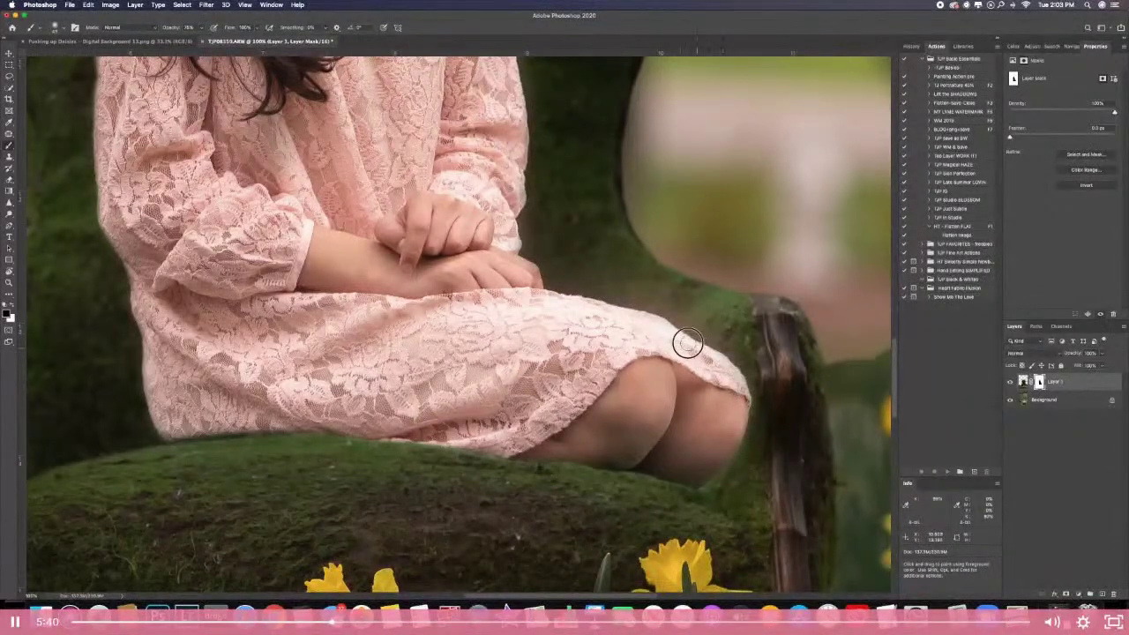
# - Resize the brush and clean the mask edge around the knees and the upper edge of the dress skirt
pyautogui.press('[')
pyautogui.press('[')
pyautogui.press('[')
pyautogui.press('[')
pyautogui.press(']')
pyautogui.press(']')
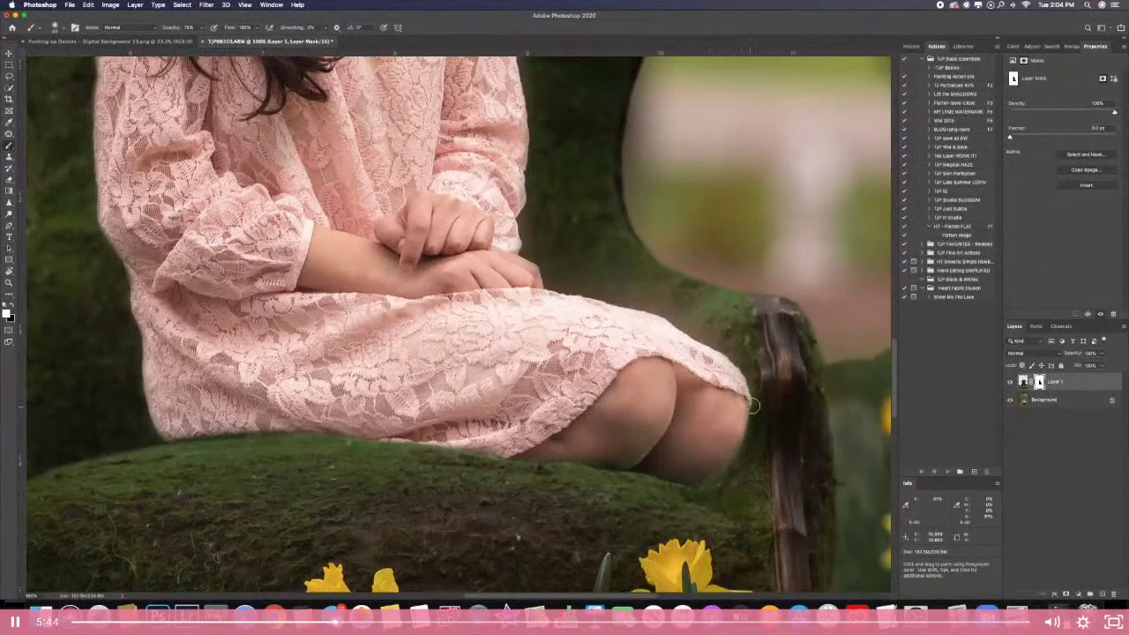
pyautogui.scroll(2, 756, 406)
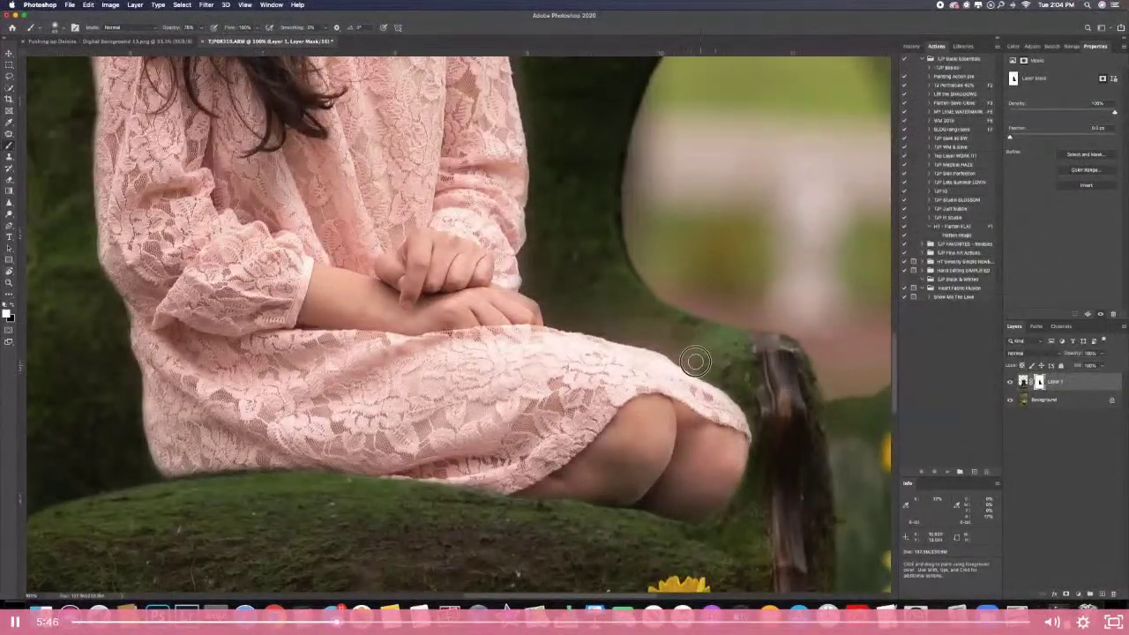
pyautogui.moveTo(726, 381)
pyautogui.mouseDown()
pyautogui.moveTo(653, 339)
pyautogui.moveTo(663, 344)
pyautogui.moveTo(566, 323)
pyautogui.moveTo(605, 315)
pyautogui.moveTo(701, 352)
pyautogui.mouseUp()
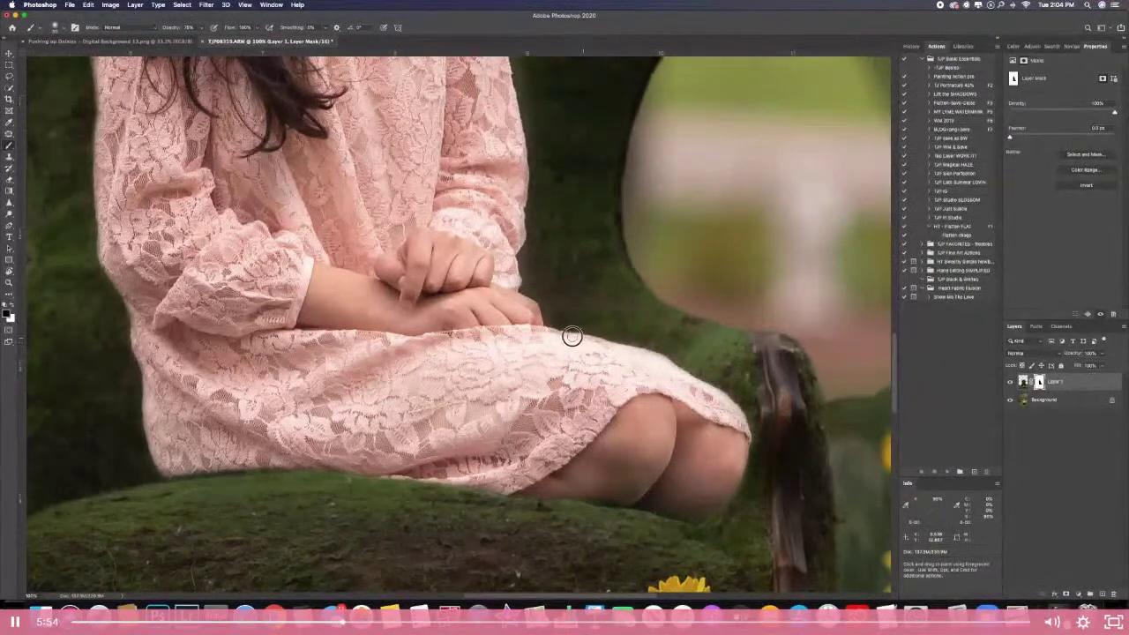
# - Restore the moss around the hands and up the adjacent sleeve on the mask, resizing the brush as needed
pyautogui.scroll(2, 556, 329)
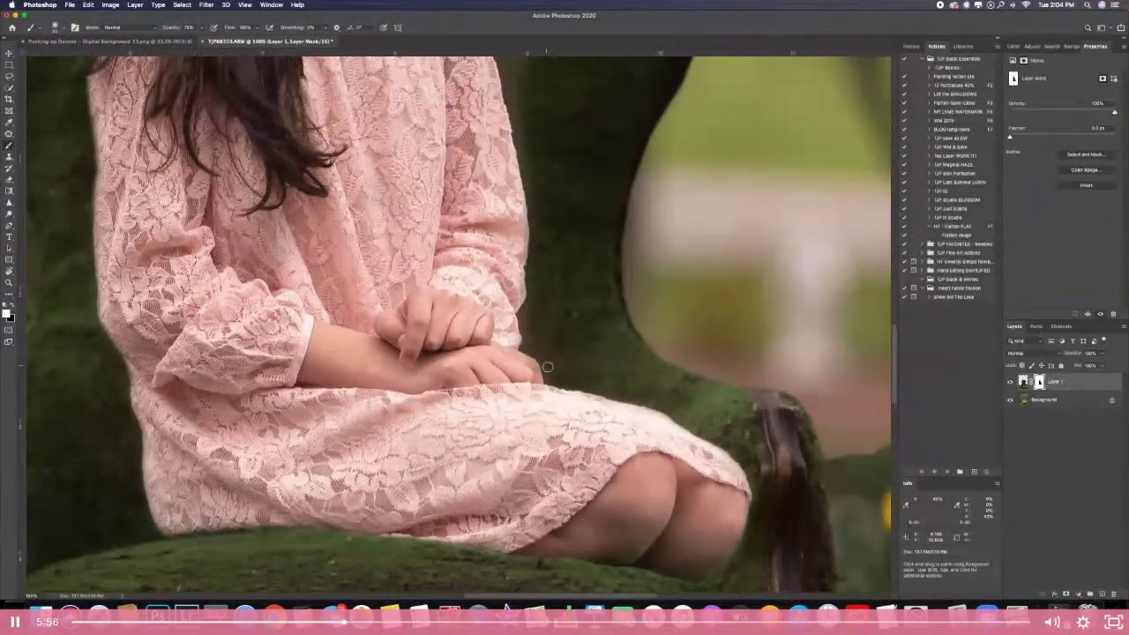
pyautogui.moveTo(524, 346)
pyautogui.mouseDown()
pyautogui.moveTo(528, 319)
pyautogui.moveTo(513, 324)
pyautogui.mouseUp()
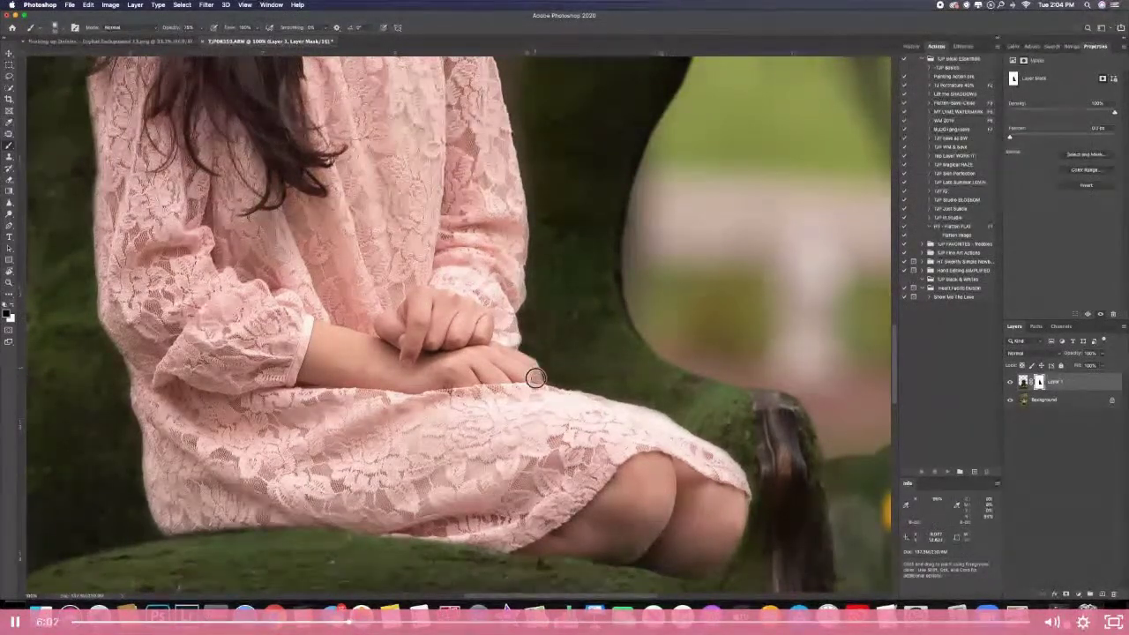
pyautogui.scroll(5, 560, 364)
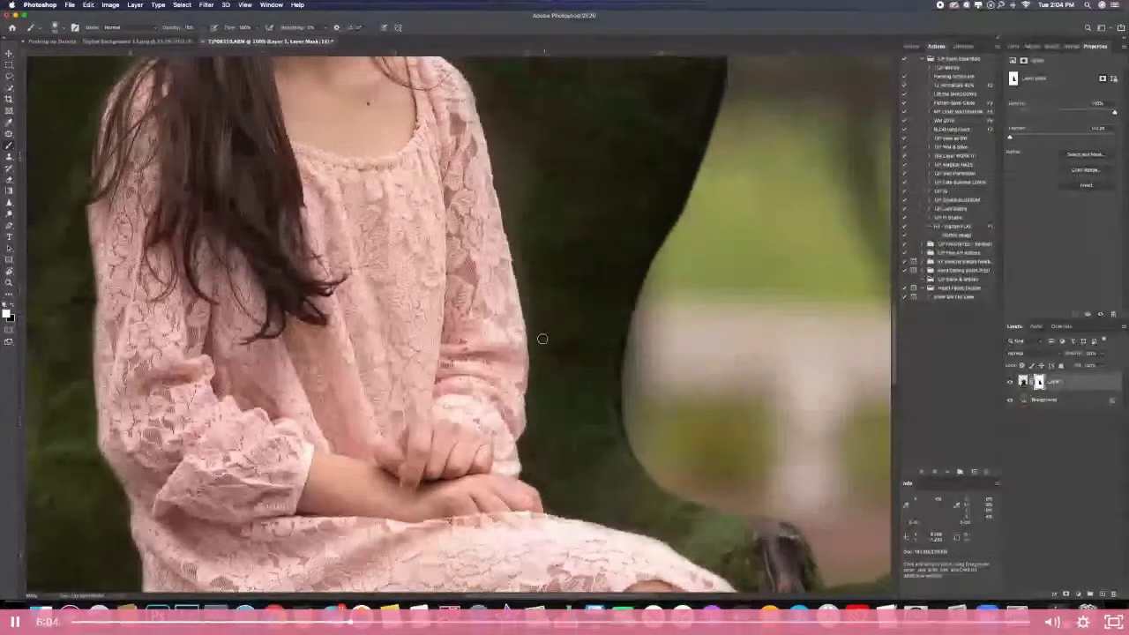
pyautogui.press(']')
pyautogui.moveTo(536, 303)
pyautogui.mouseDown()
pyautogui.moveTo(508, 184)
pyautogui.moveTo(520, 192)
pyautogui.mouseUp()
pyautogui.press('[')
pyautogui.press('[')
# - Refine the mask with white around the shoulders, hair and head, restoring the moss backrest and carved wooden crest
pyautogui.scroll(4, 527, 248)
pyautogui.scroll(5, 527, 248)
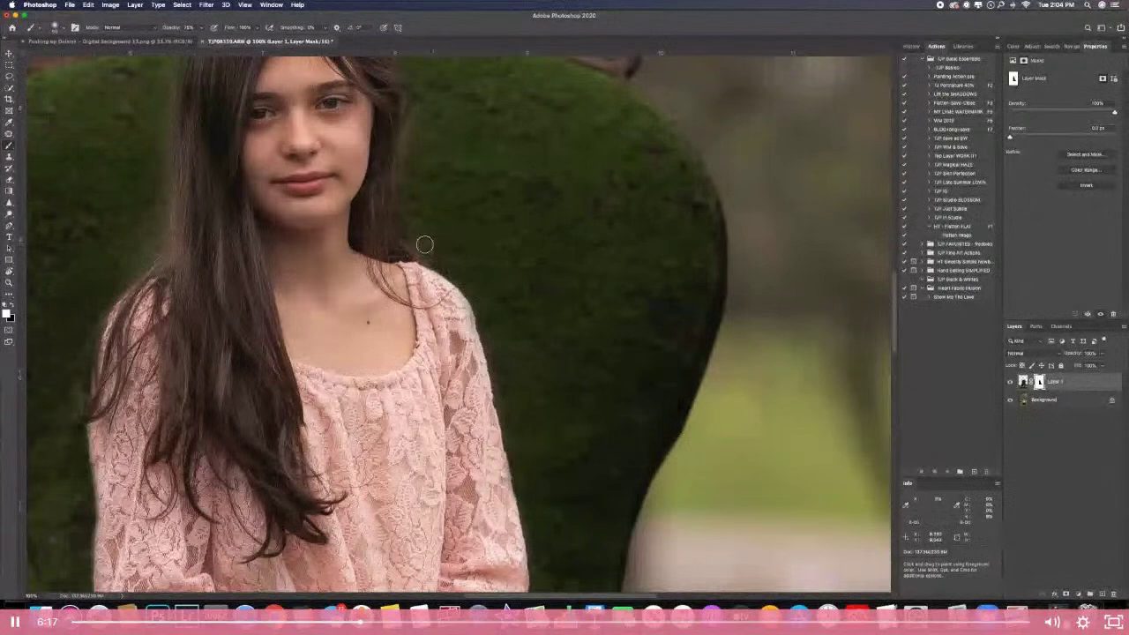
pyautogui.scroll(5, 414, 208)
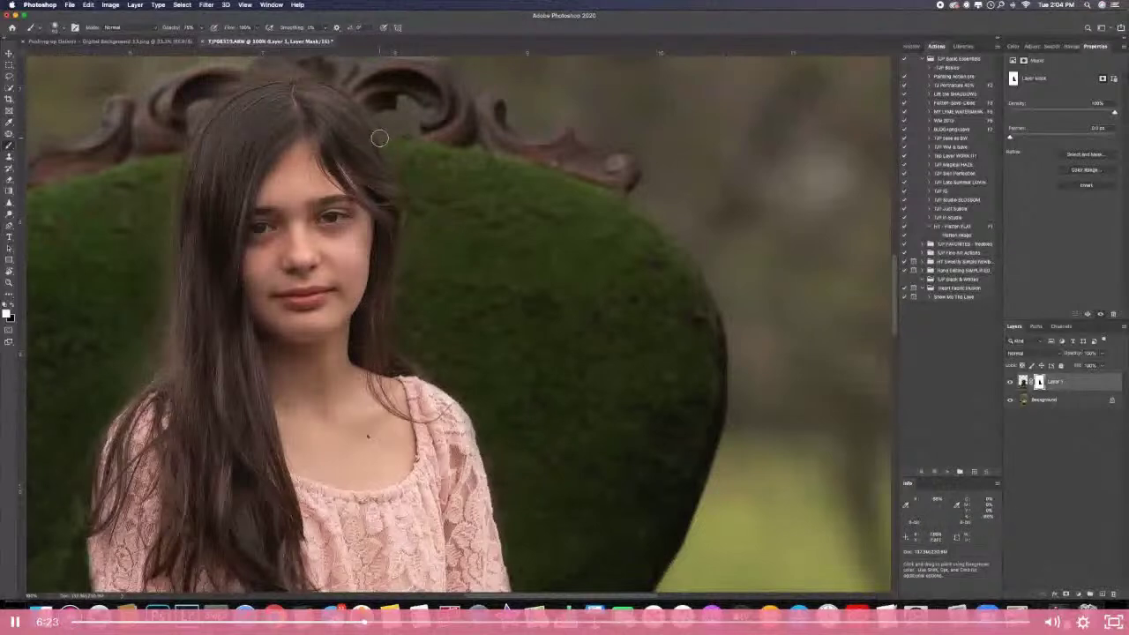
pyautogui.scroll(10, 381, 177)
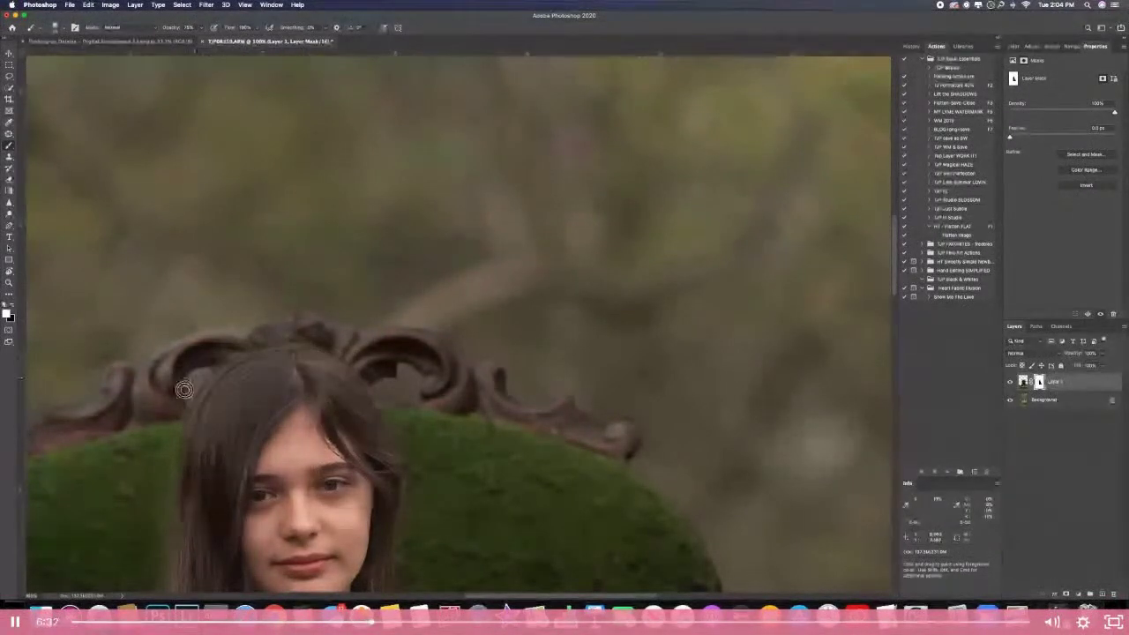
pyautogui.scroll(-5, 180, 404)
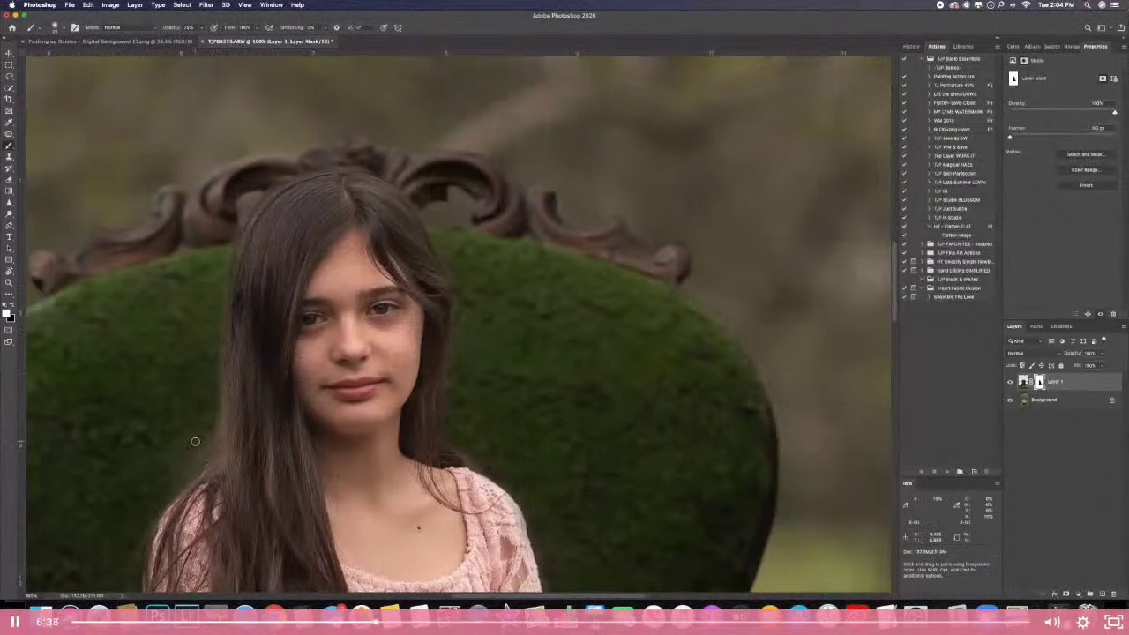
pyautogui.press(']')
pyautogui.press(']')
pyautogui.press(']')
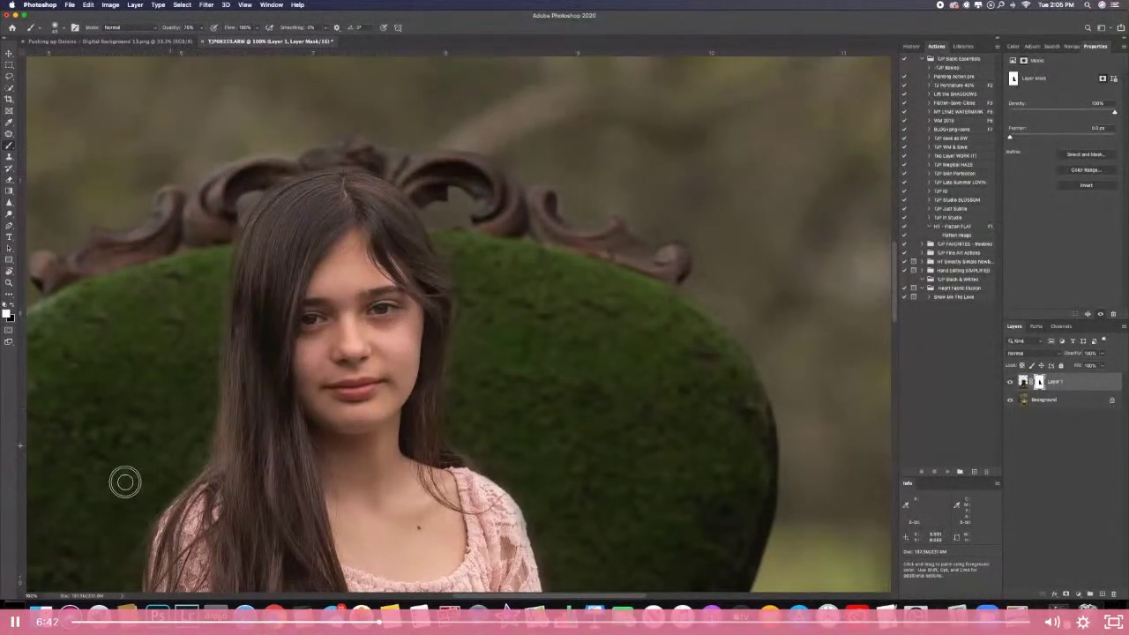
pyautogui.press('super+minus')
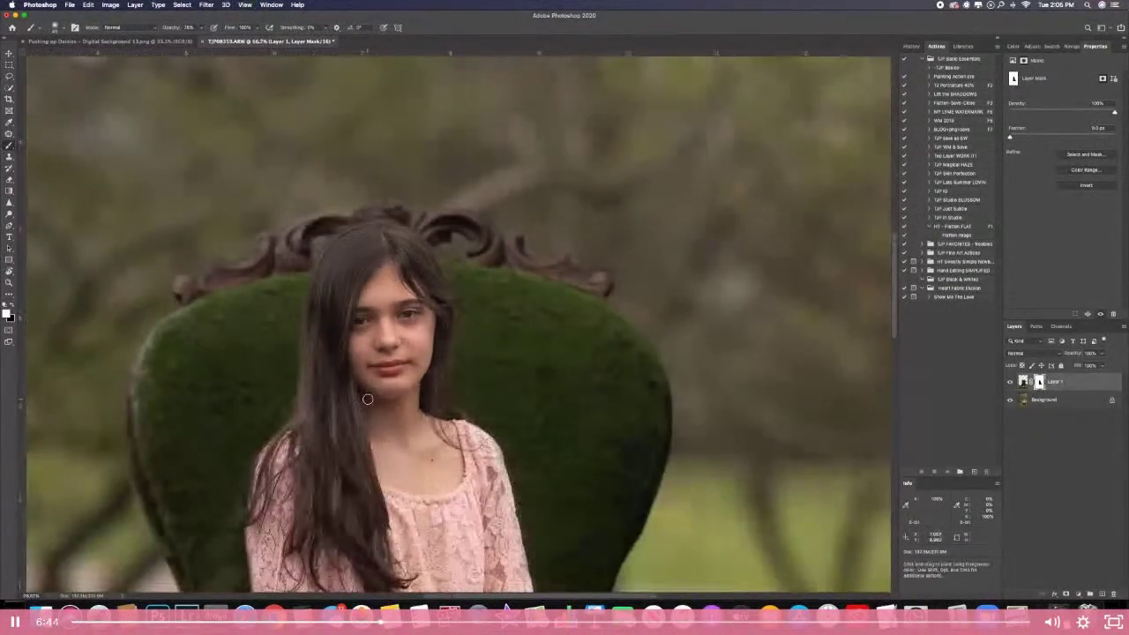
# - Copy the Pushing up Daisies Digital Background 13 image into the portrait document, accepting the depth and color profile conversions
pyautogui.press('super+minus')
pyautogui.press('super+minus')
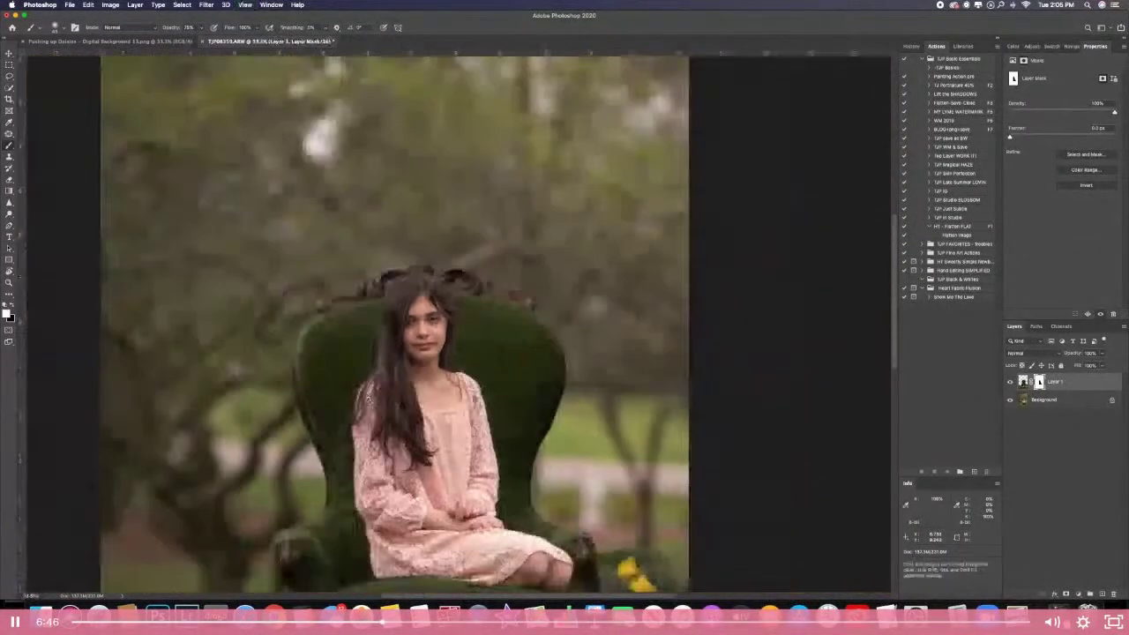
pyautogui.press('super+minus')
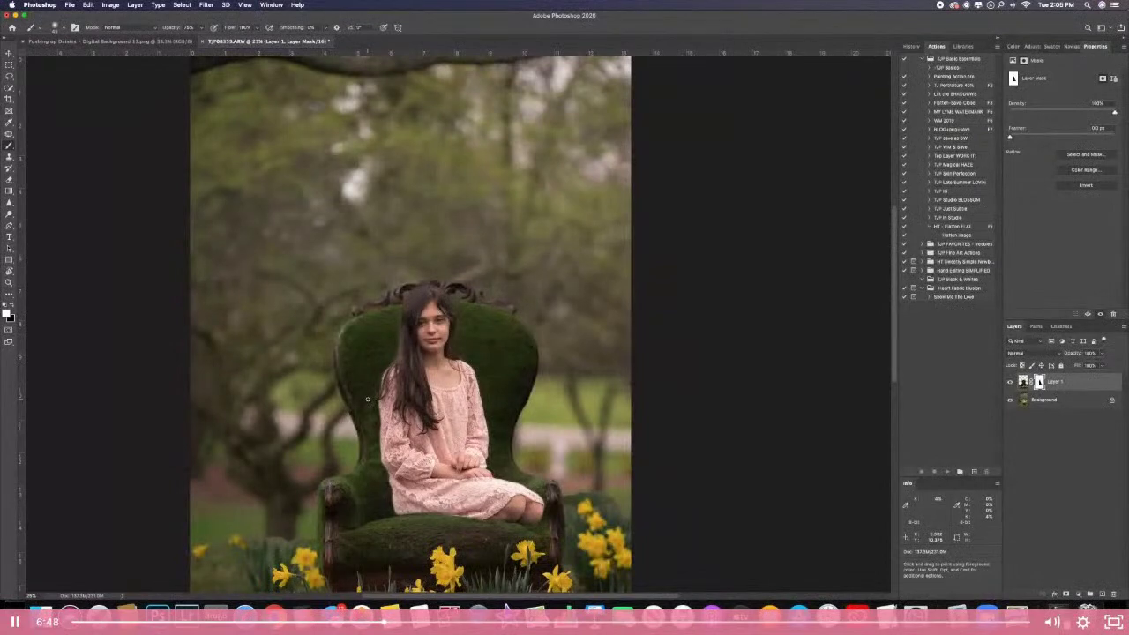
pyautogui.press('super+minus')
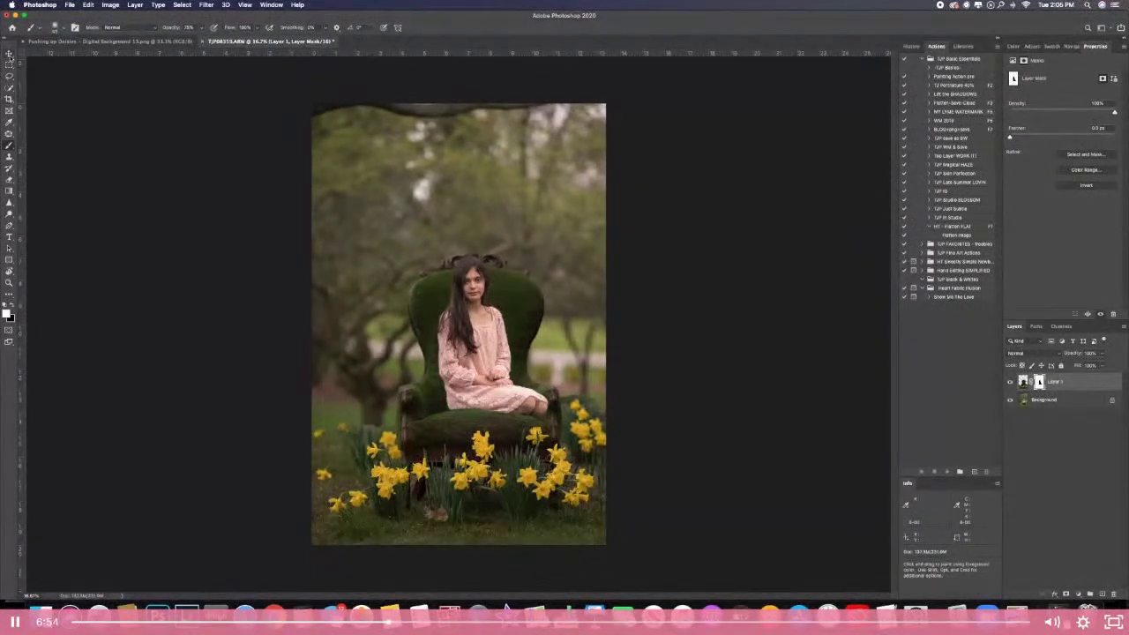
pyautogui.press('v')
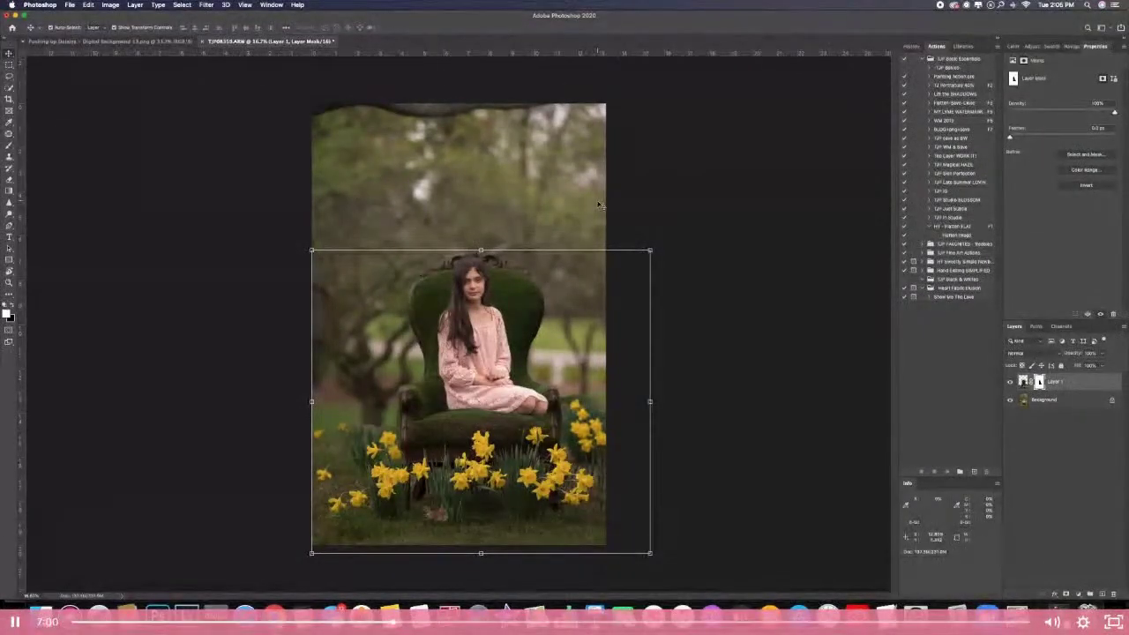
pyautogui.click(127, 42)
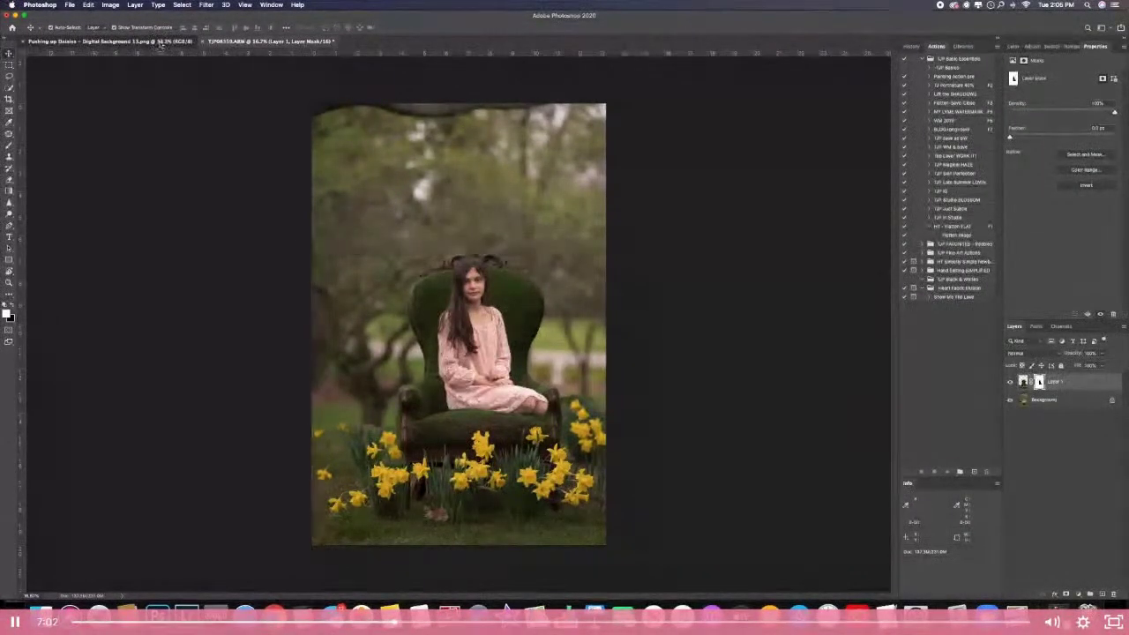
pyautogui.moveTo(128, 41); pyautogui.dragTo(677, 179)
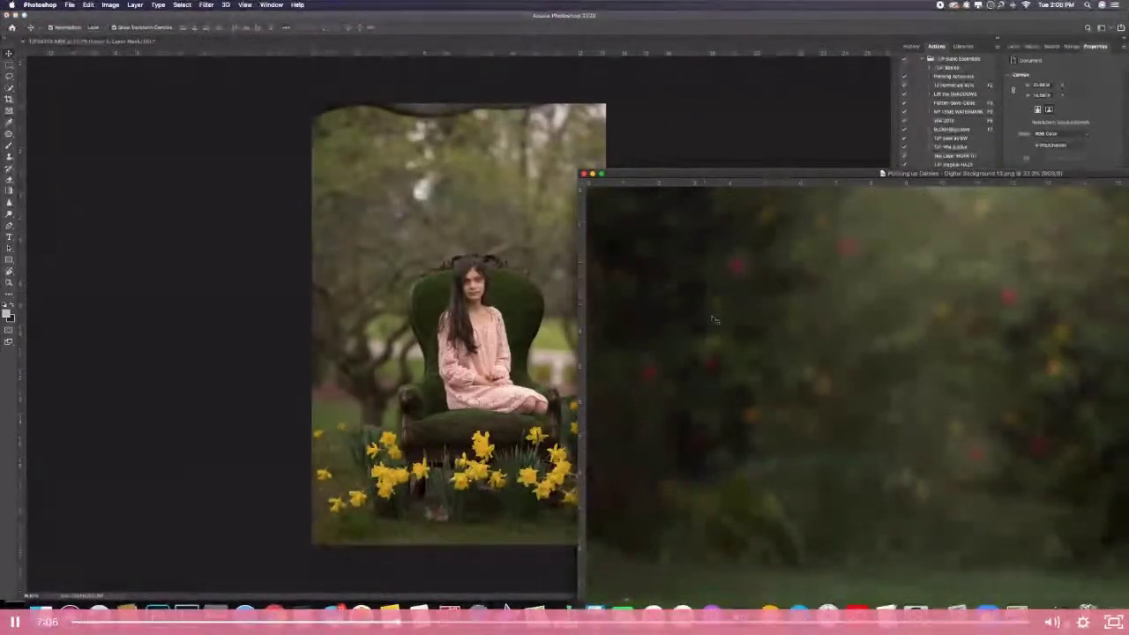
pyautogui.moveTo(772, 337); pyautogui.dragTo(459, 219)
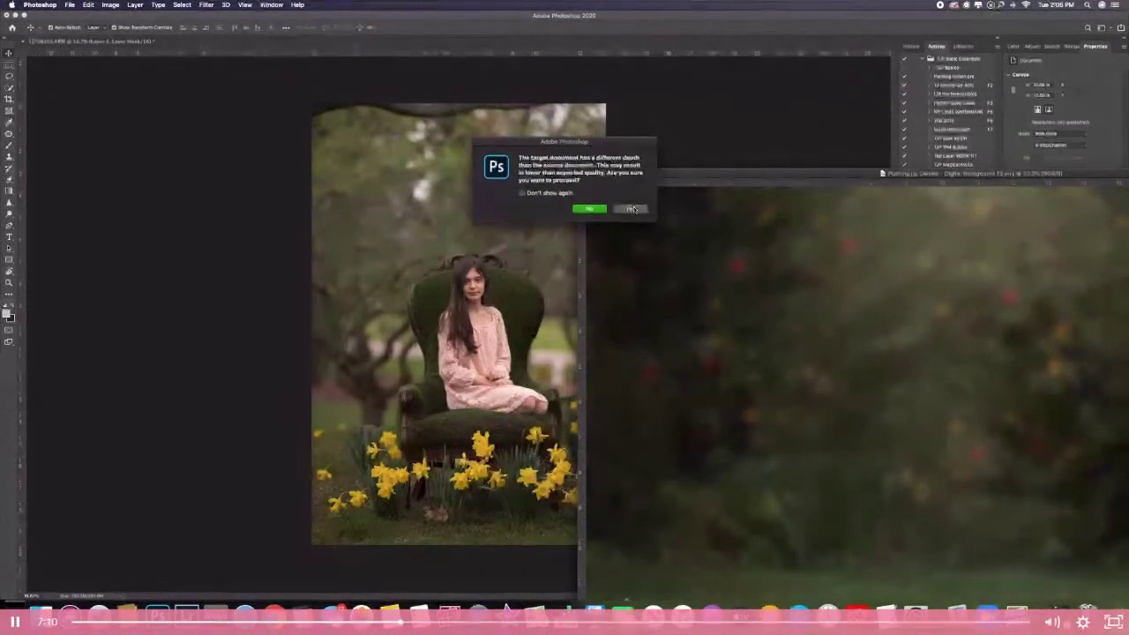
pyautogui.click(631, 209)
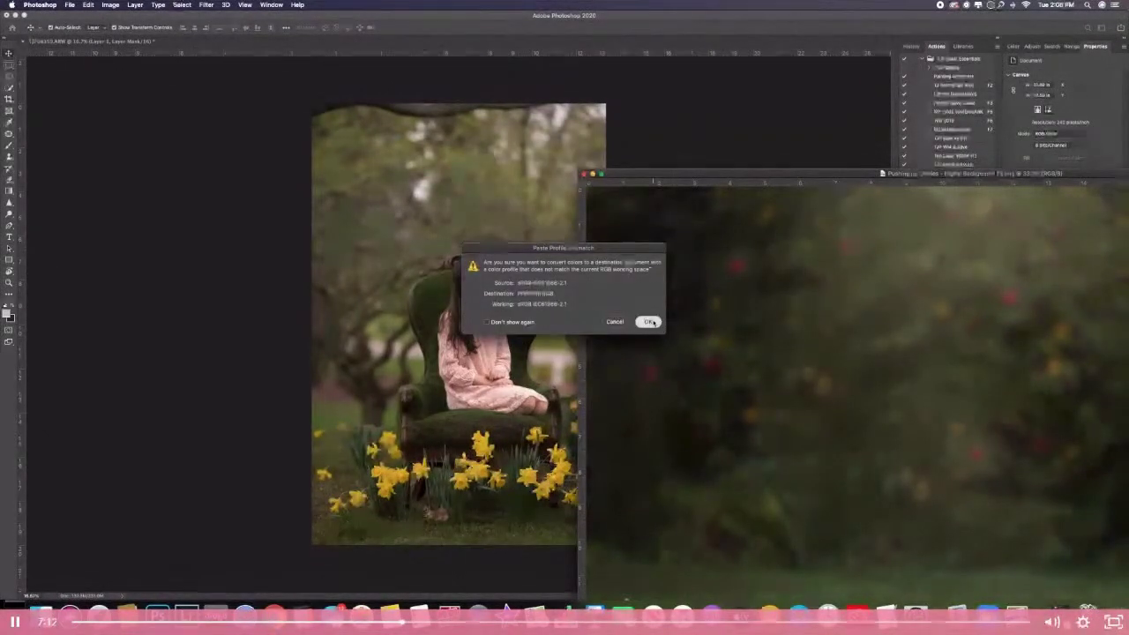
pyautogui.click(650, 321)
# - Position the garden background over the photo, enlarge it to about 122%, and move its layer beneath the chair layer
pyautogui.moveTo(561, 282); pyautogui.dragTo(542, 319)
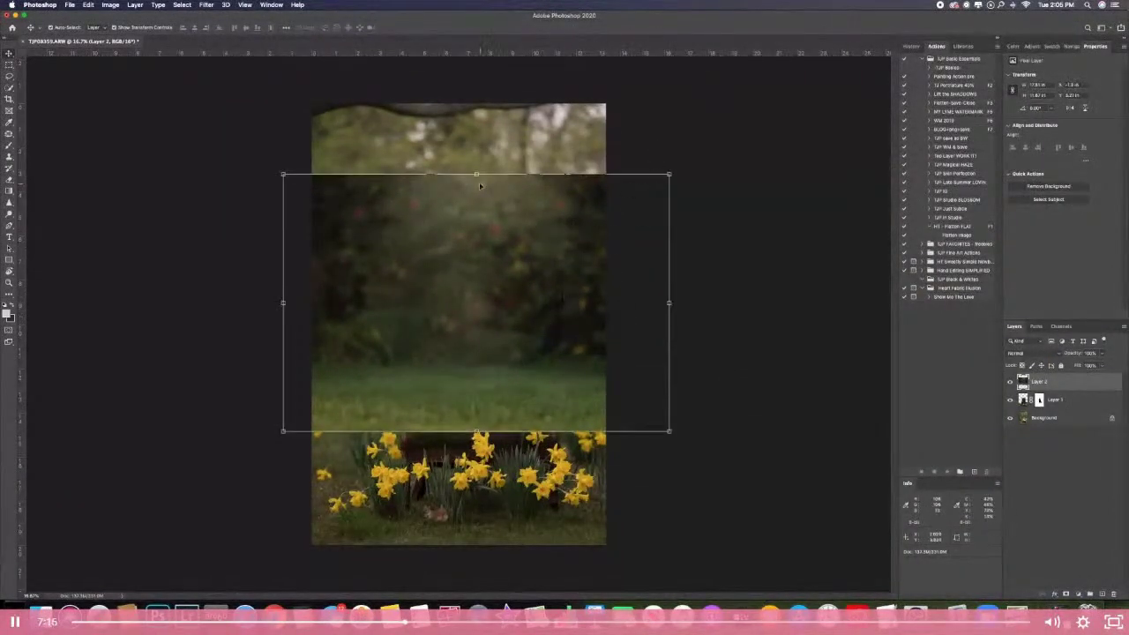
pyautogui.moveTo(477, 174); pyautogui.dragTo(497, 107)
pyautogui.moveTo(493, 229); pyautogui.dragTo(495, 239)
pyautogui.press('Return')
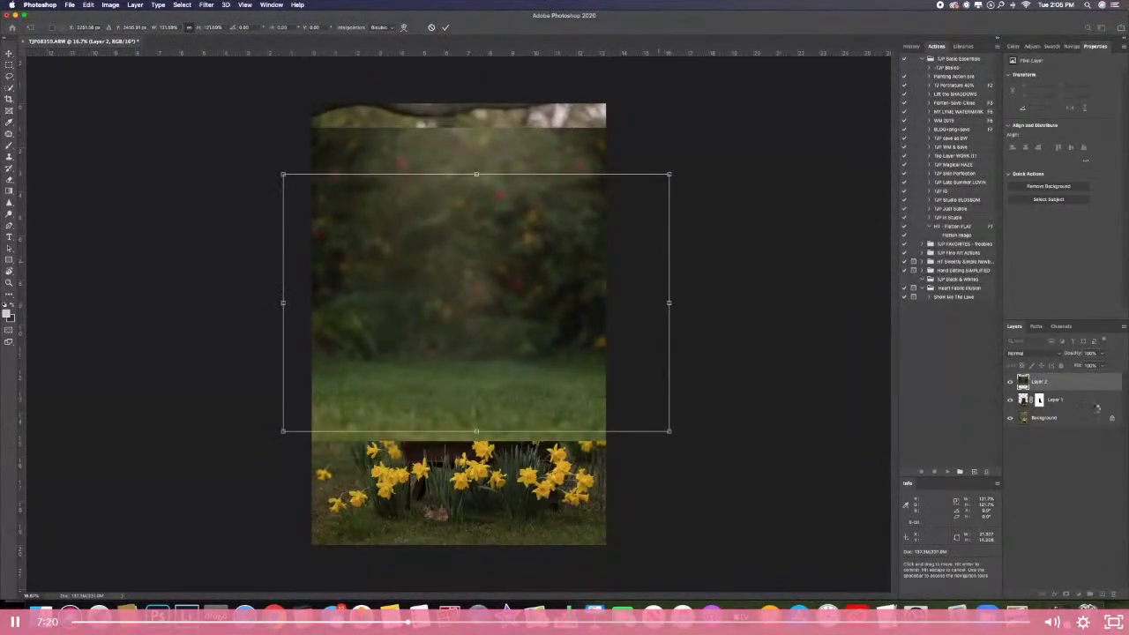
pyautogui.press('Return')
pyautogui.moveTo(1078, 391); pyautogui.dragTo(1079, 407)
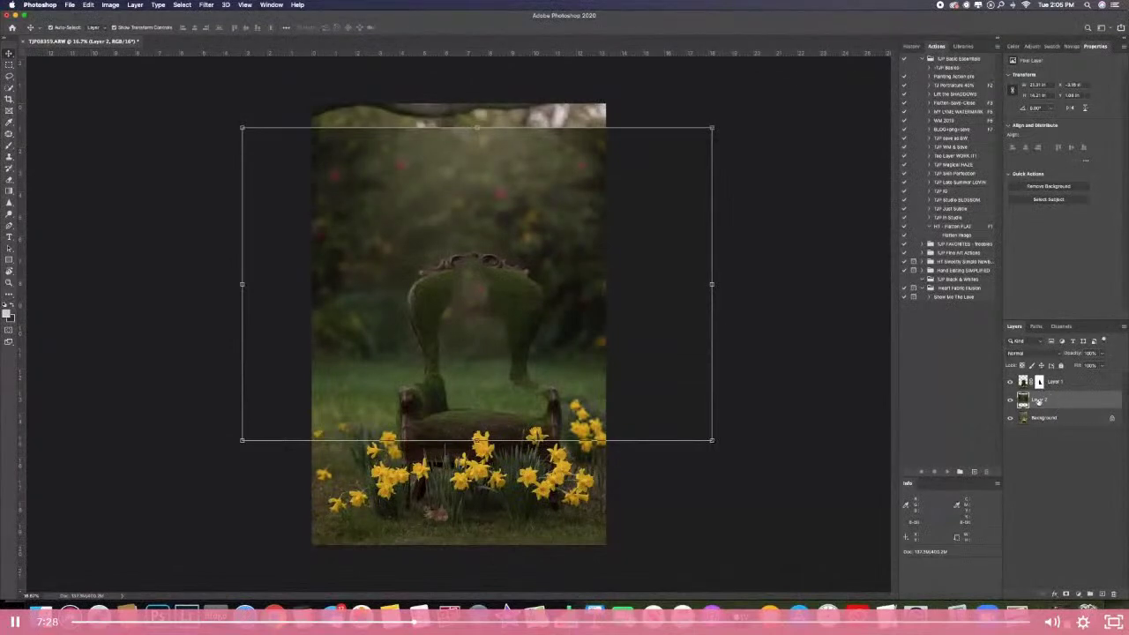
# - Add a layer mask to the garden background layer and paint black over the girl's face and chest
pyautogui.click(1067, 597)
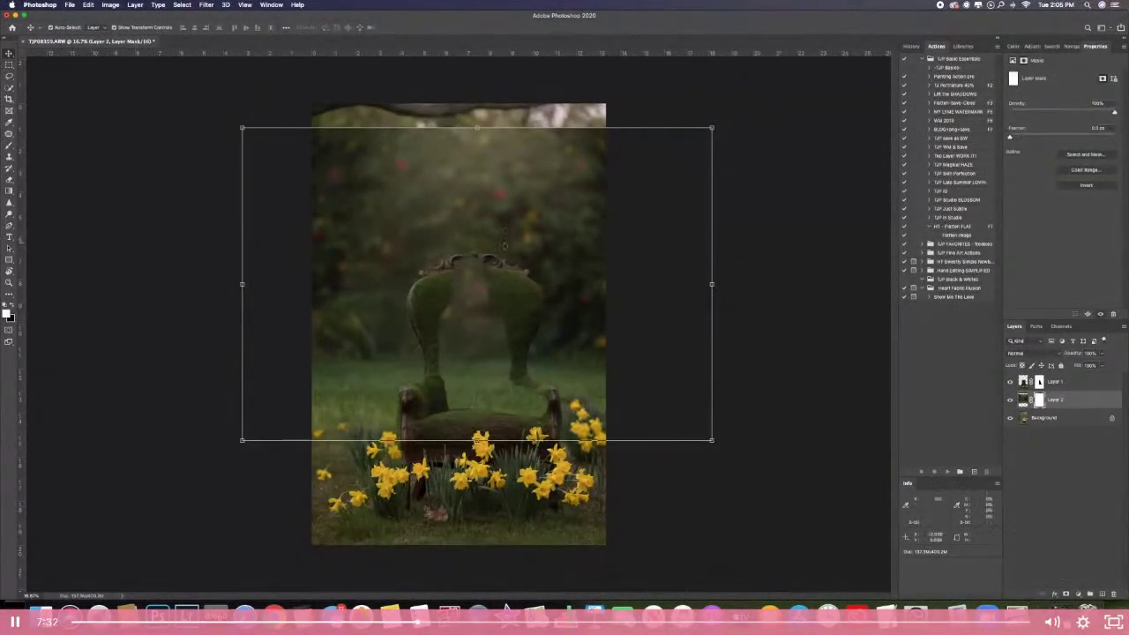
pyautogui.click(9, 146)
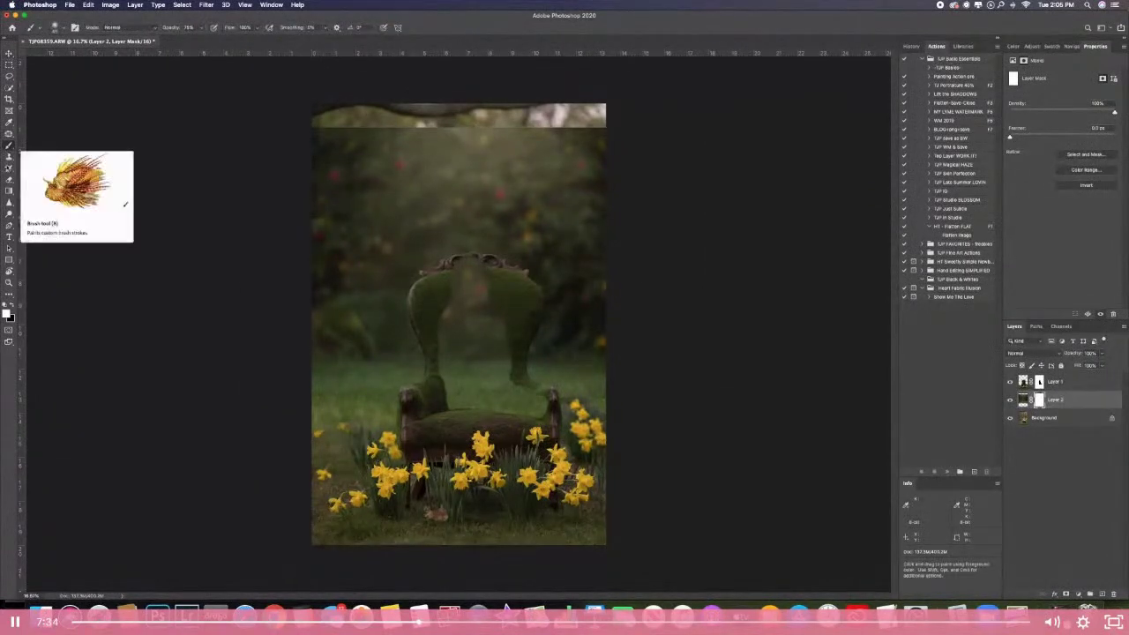
pyautogui.press('super+plus')
pyautogui.press('super+plus')
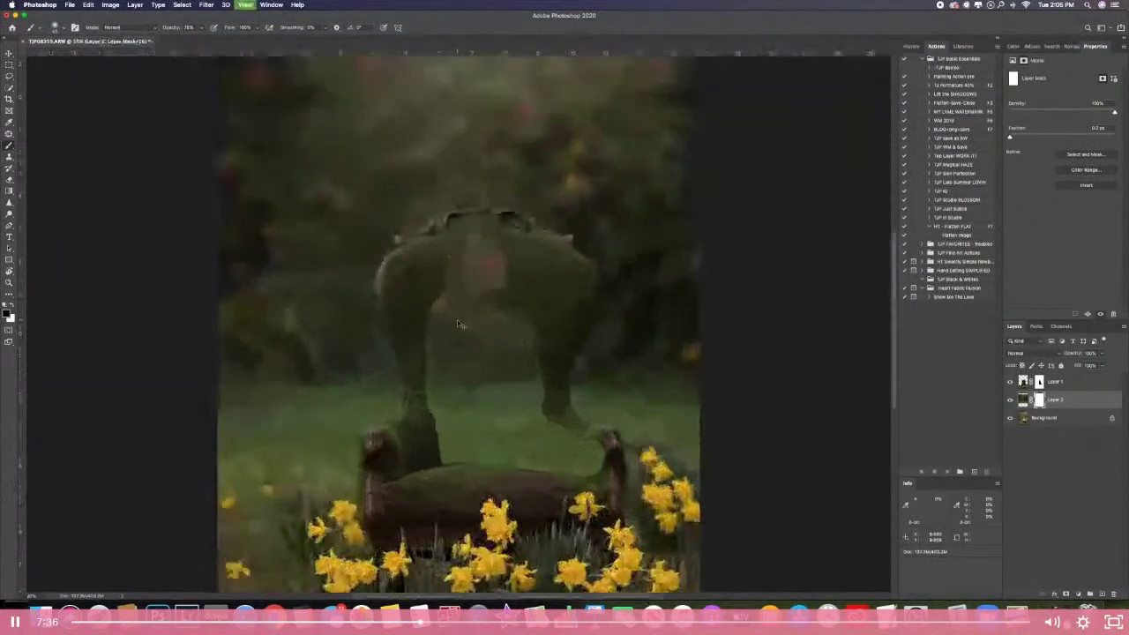
pyautogui.moveTo(478, 321)
pyautogui.mouseDown()
pyautogui.moveTo(512, 323)
pyautogui.moveTo(495, 254)
pyautogui.mouseUp()
# - Shrink the brush, set its opacity to 100%, and paint black on the mask to reveal the girl's whole figure
pyautogui.press('[')
pyautogui.press('[')
pyautogui.press('[')
pyautogui.press('[')
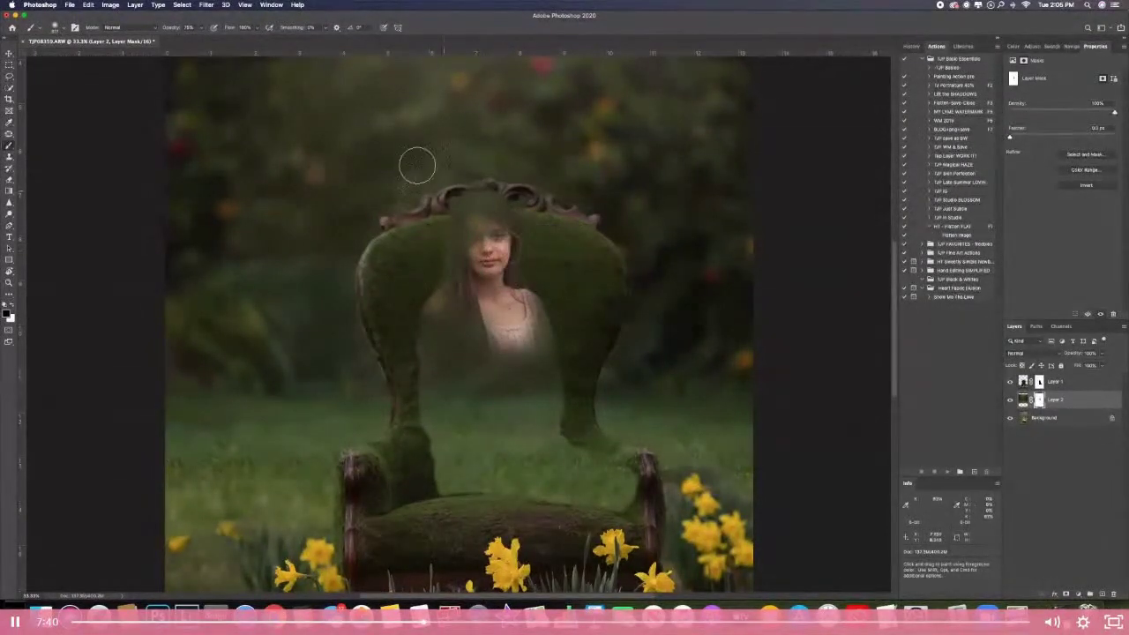
pyautogui.moveTo(203, 39); pyautogui.dragTo(209, 39)
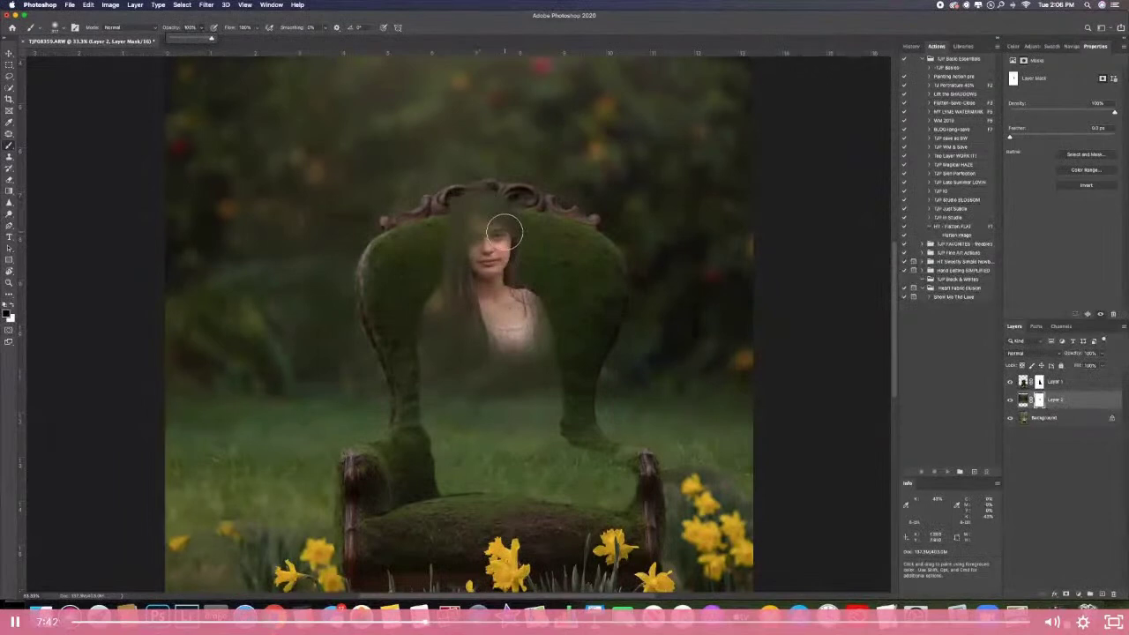
pyautogui.moveTo(473, 212)
pyautogui.mouseDown()
pyautogui.moveTo(454, 307)
pyautogui.moveTo(425, 354)
pyautogui.moveTo(434, 450)
pyautogui.moveTo(435, 435)
pyautogui.moveTo(447, 478)
pyautogui.moveTo(565, 496)
pyautogui.moveTo(438, 492)
pyautogui.moveTo(622, 502)
pyautogui.moveTo(611, 472)
pyautogui.moveTo(617, 517)
pyautogui.moveTo(603, 472)
pyautogui.moveTo(567, 450)
pyautogui.moveTo(550, 404)
pyautogui.moveTo(556, 312)
pyautogui.moveTo(558, 355)
pyautogui.moveTo(531, 289)
pyautogui.moveTo(498, 376)
pyautogui.moveTo(475, 332)
pyautogui.moveTo(466, 461)
pyautogui.moveTo(509, 438)
pyautogui.moveTo(555, 474)
pyautogui.moveTo(597, 473)
pyautogui.moveTo(487, 468)
pyautogui.moveTo(464, 456)
pyautogui.moveTo(517, 334)
pyautogui.moveTo(523, 399)
pyautogui.moveTo(444, 368)
pyautogui.mouseUp()
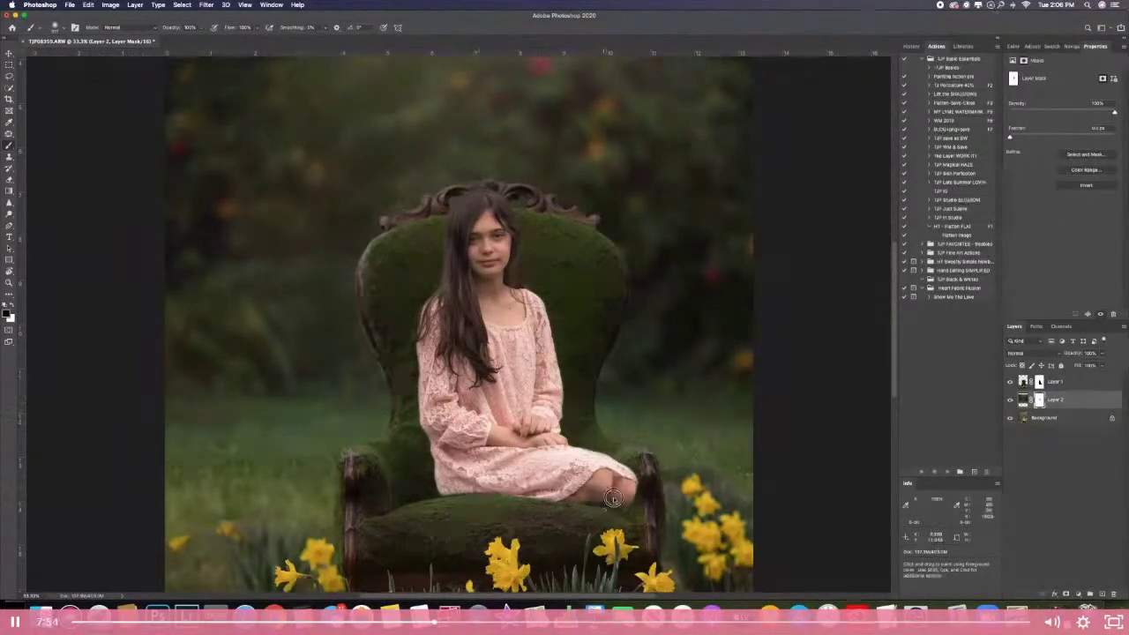
# - Touch up the garden layer's mask with black over her hair, face and shoulder, adjusting the brush size
pyautogui.moveTo(456, 278); pyautogui.dragTo(458, 312)
pyautogui.moveTo(459, 240)
pyautogui.mouseDown()
pyautogui.moveTo(482, 260)
pyautogui.moveTo(486, 210)
pyautogui.moveTo(491, 224)
pyautogui.mouseUp()
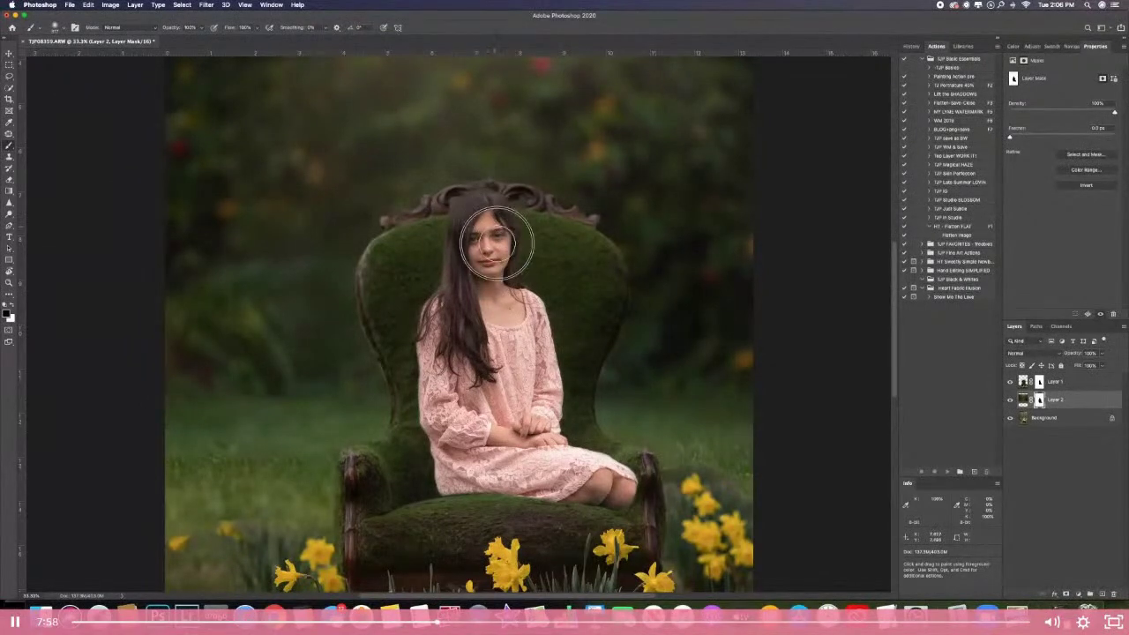
pyautogui.moveTo(461, 291)
pyautogui.mouseDown()
pyautogui.moveTo(453, 267)
pyautogui.moveTo(433, 294)
pyautogui.mouseUp()
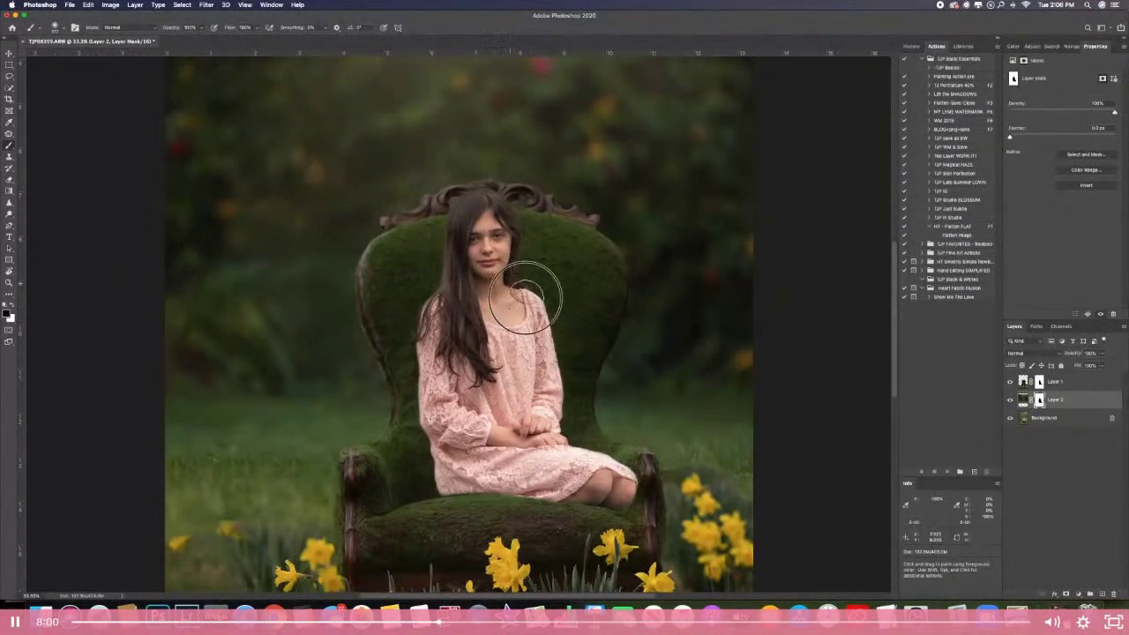
pyautogui.press('[')
pyautogui.press('[')
pyautogui.press('[')
pyautogui.press('[')
pyautogui.press(']')
pyautogui.press(']')
pyautogui.press(']')
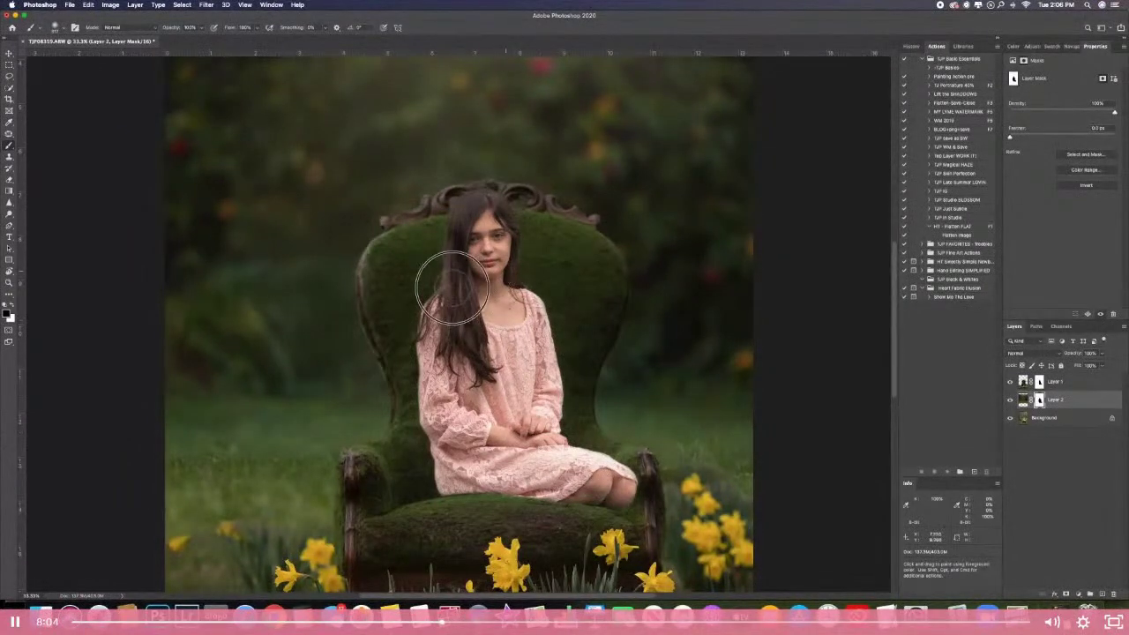
# - Paint black on the chair layer's mask with a smaller, lower-opacity brush to blend the grass beyond the daffodils at the right edge
pyautogui.scroll(-4, 454, 415)
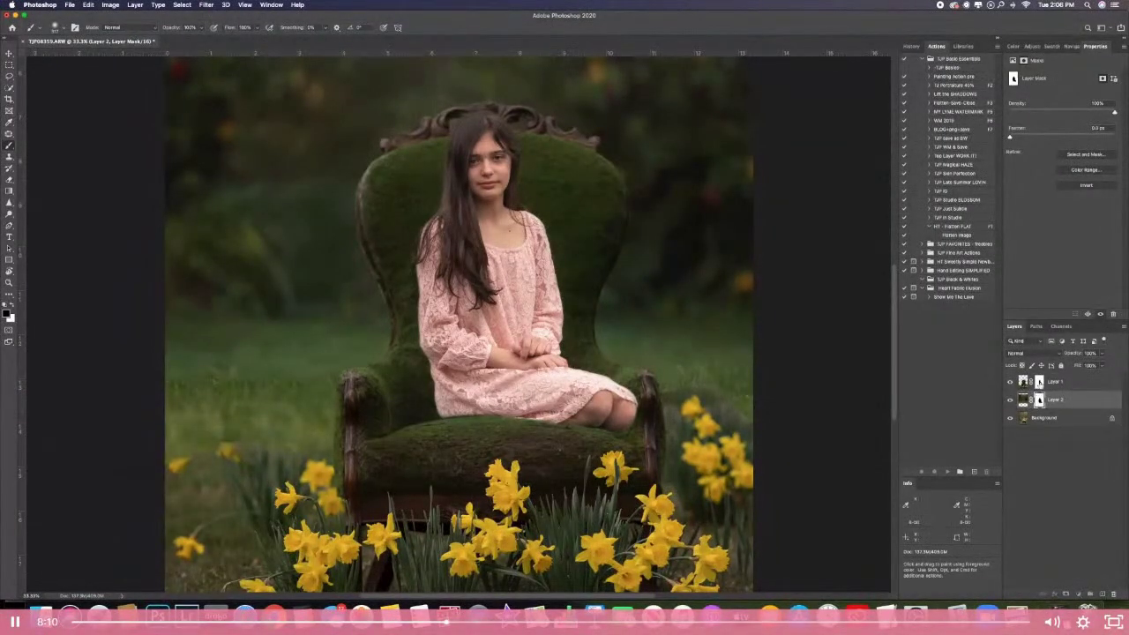
pyautogui.click(1040, 385)
pyautogui.click(202, 28)
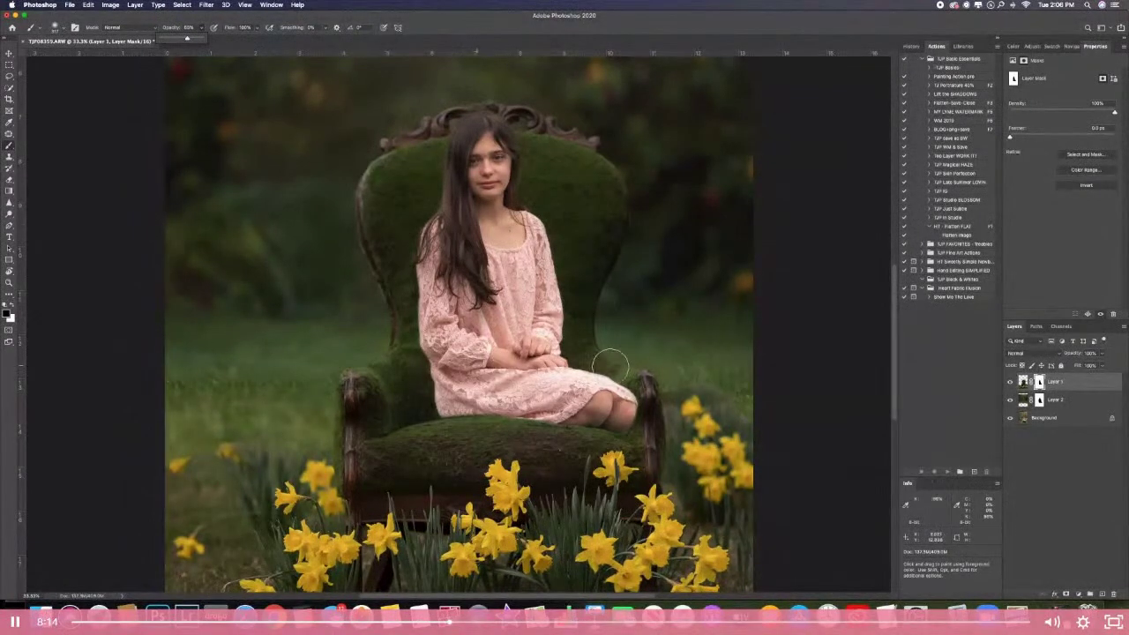
pyautogui.press('[')
pyautogui.press('[')
pyautogui.press('[')
pyautogui.press('[')
pyautogui.press('[')
pyautogui.press('[')
pyautogui.press('[')
pyautogui.moveTo(751, 419)
pyautogui.mouseDown()
pyautogui.moveTo(727, 395)
pyautogui.moveTo(747, 416)
pyautogui.mouseUp()
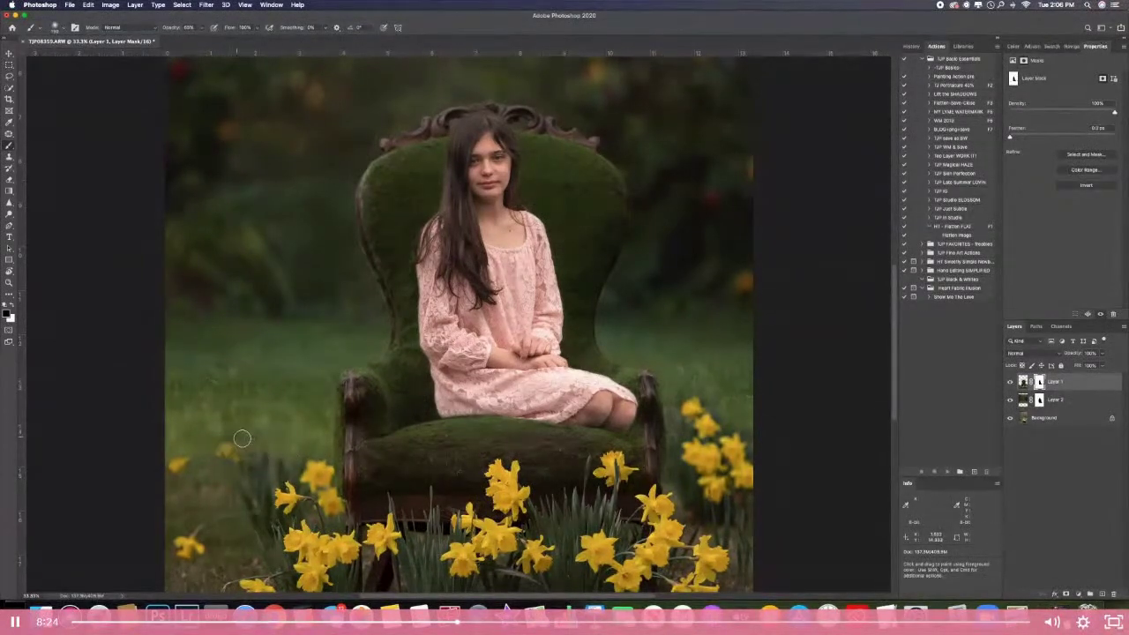
# - Blend the grass line above the daffodils at the left edge by painting black on the chair layer's mask
pyautogui.moveTo(222, 439)
pyautogui.mouseDown()
pyautogui.moveTo(158, 462)
pyautogui.moveTo(163, 446)
pyautogui.mouseUp()
pyautogui.click(171, 453)
pyautogui.click(210, 459)
pyautogui.press('super+minus')
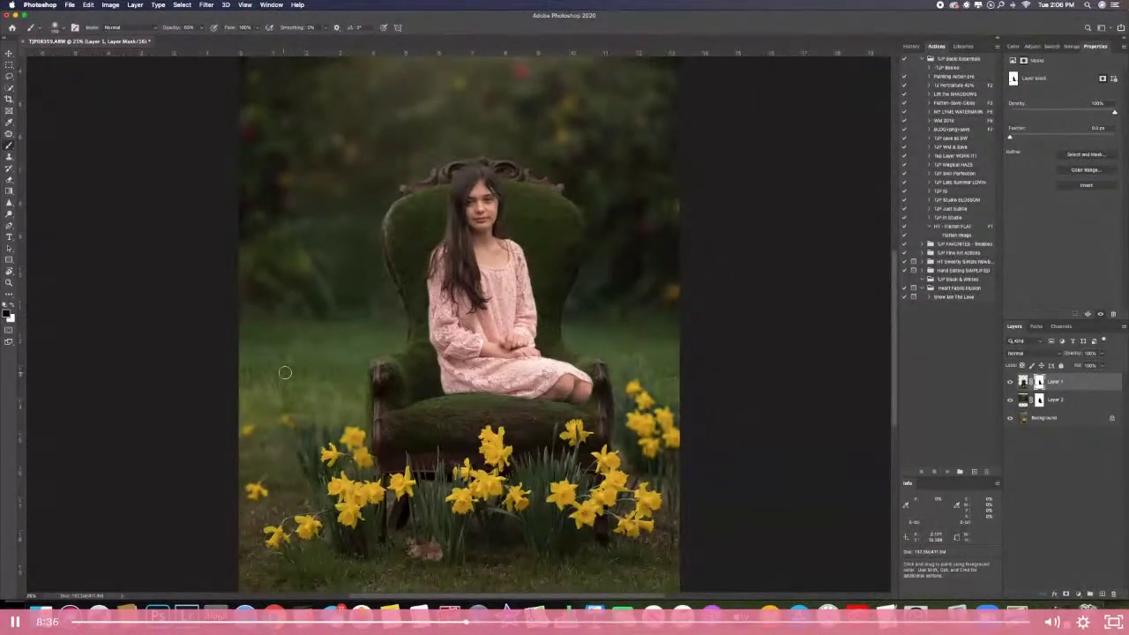
# - Move the garden background layer and its mask straight down behind the chair
pyautogui.click(1077, 401)
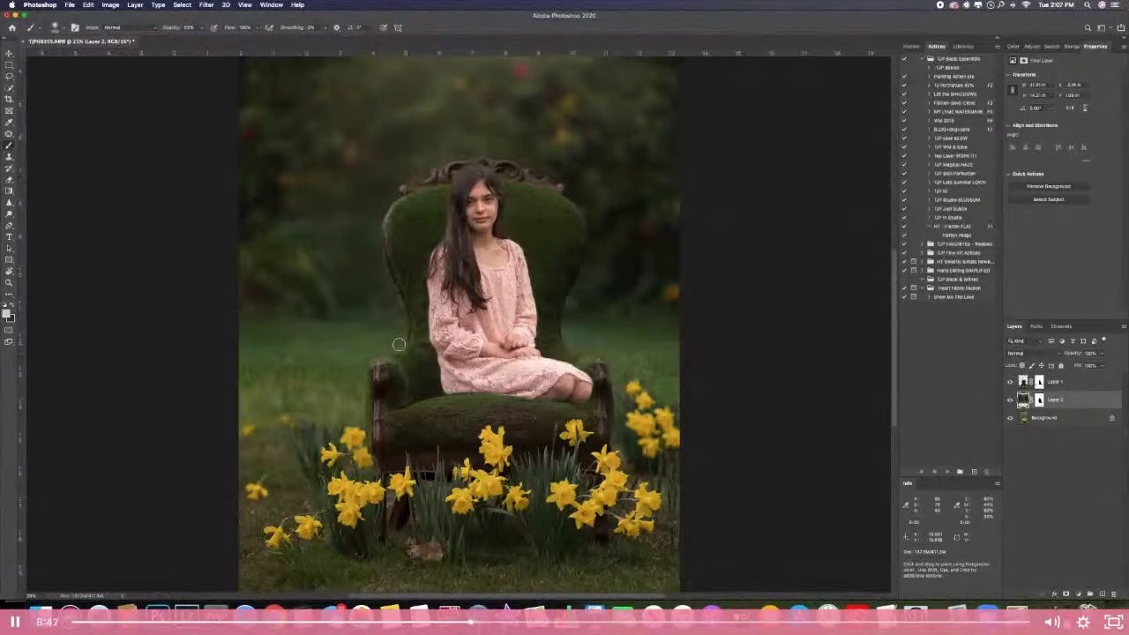
pyautogui.click(9, 53)
pyautogui.moveTo(346, 305); pyautogui.dragTo(346, 361)
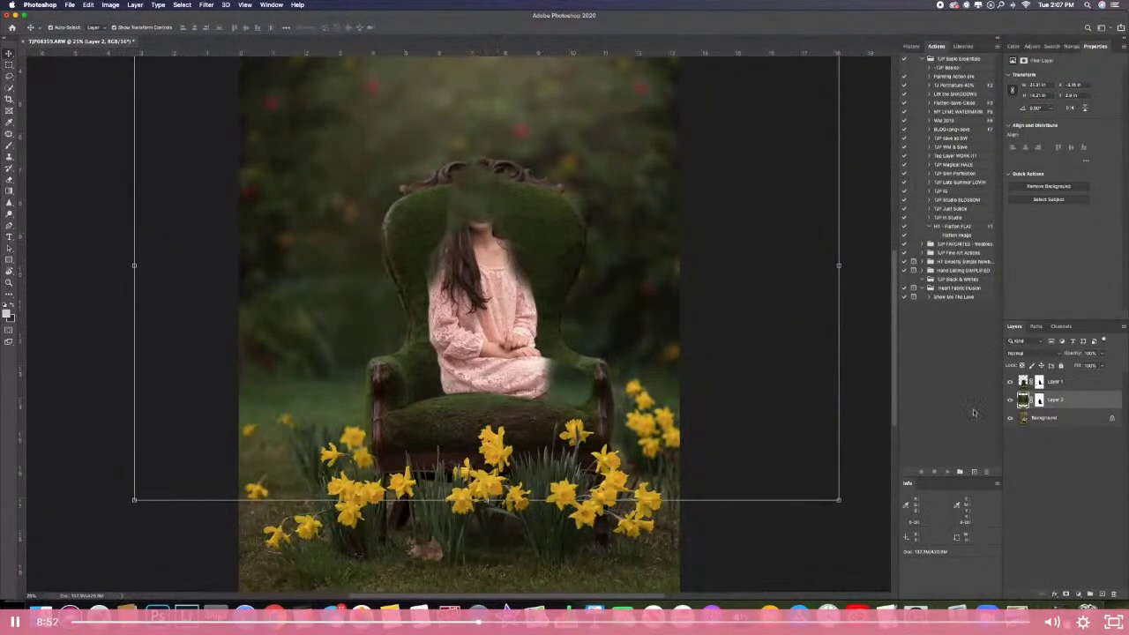
# - Set the brush opacity to 100% and repaint the garden layer's mask in black to reveal the girl again
pyautogui.click(1040, 400)
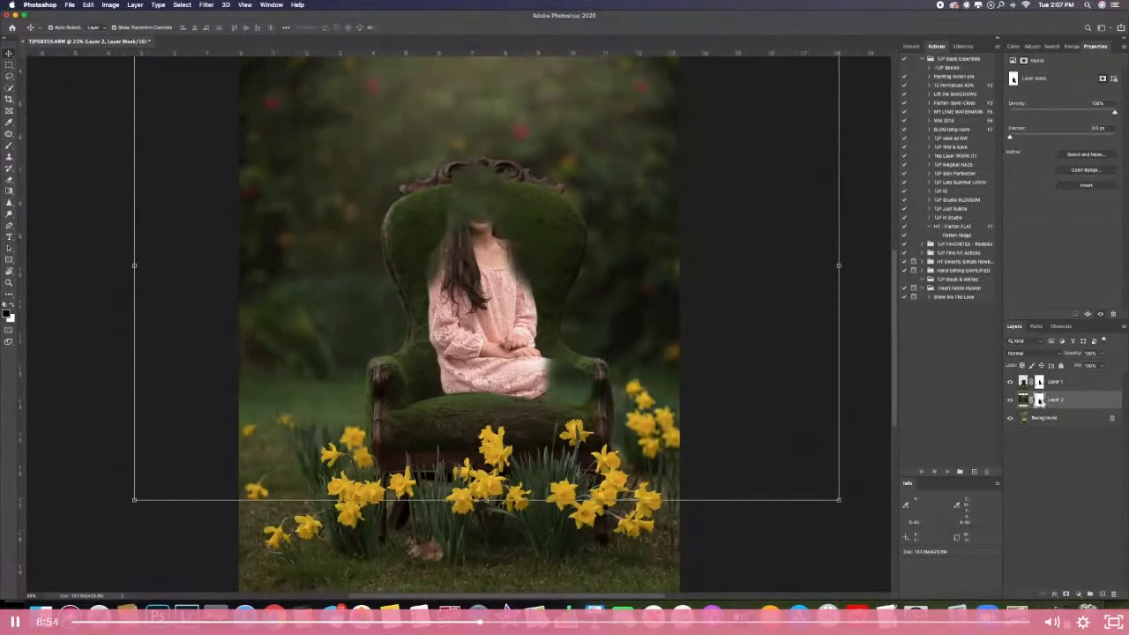
pyautogui.click(9, 147)
pyautogui.moveTo(493, 209)
pyautogui.mouseDown()
pyautogui.moveTo(494, 181)
pyautogui.moveTo(461, 177)
pyautogui.mouseUp()
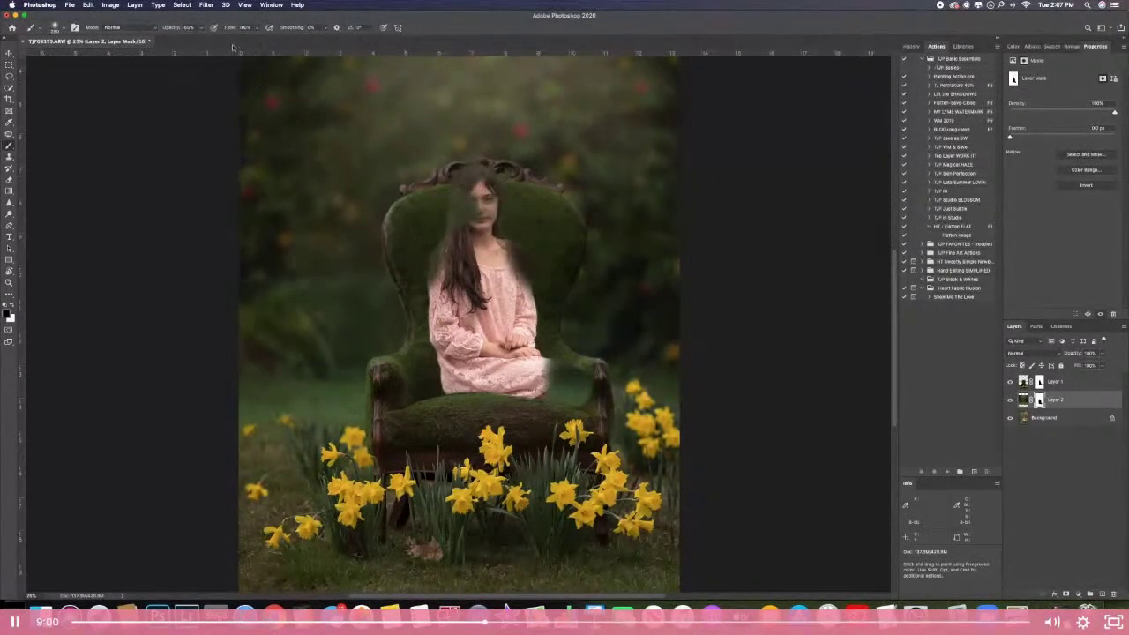
pyautogui.click(202, 27)
pyautogui.moveTo(200, 38); pyautogui.dragTo(244, 37)
pyautogui.moveTo(512, 187)
pyautogui.mouseDown()
pyautogui.moveTo(459, 196)
pyautogui.moveTo(466, 207)
pyautogui.moveTo(453, 258)
pyautogui.moveTo(440, 251)
pyautogui.moveTo(433, 286)
pyautogui.moveTo(490, 287)
pyautogui.moveTo(502, 270)
pyautogui.moveTo(517, 294)
pyautogui.moveTo(507, 240)
pyautogui.moveTo(544, 379)
pyautogui.moveTo(575, 400)
pyautogui.moveTo(582, 386)
pyautogui.moveTo(554, 363)
pyautogui.moveTo(576, 376)
pyautogui.moveTo(550, 365)
pyautogui.moveTo(582, 387)
pyautogui.moveTo(582, 405)
pyautogui.moveTo(441, 371)
pyautogui.moveTo(450, 220)
pyautogui.moveTo(435, 273)
pyautogui.moveTo(454, 389)
pyautogui.moveTo(453, 276)
pyautogui.moveTo(475, 313)
pyautogui.moveTo(500, 254)
pyautogui.moveTo(512, 377)
pyautogui.moveTo(502, 360)
pyautogui.moveTo(529, 354)
pyautogui.moveTo(492, 262)
pyautogui.moveTo(496, 226)
pyautogui.moveTo(465, 275)
pyautogui.moveTo(494, 239)
pyautogui.mouseUp()
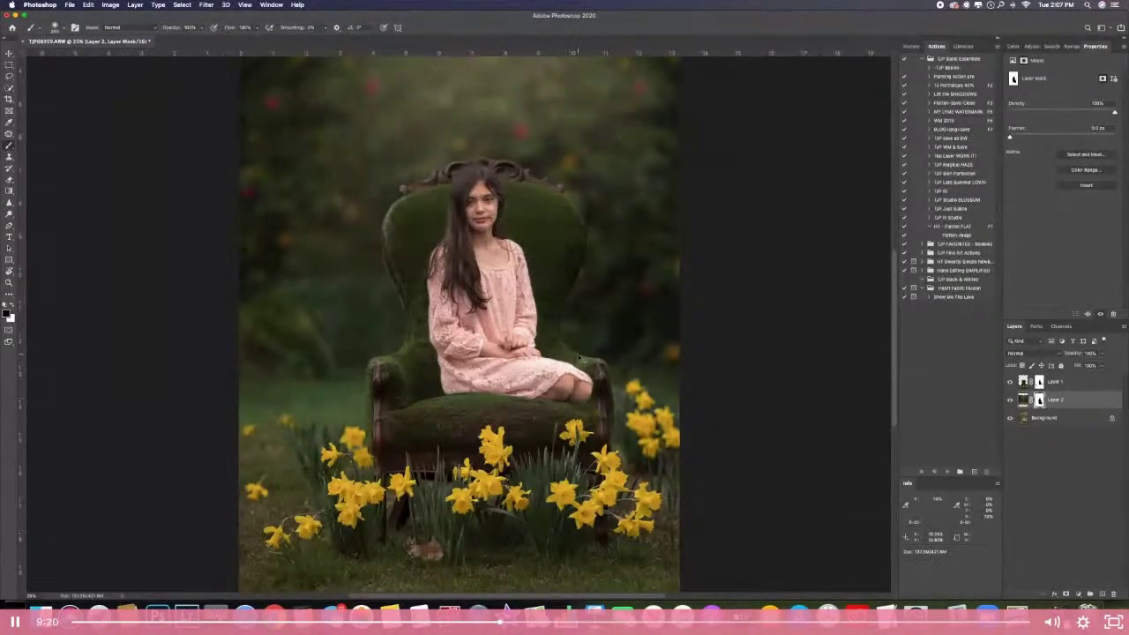
# - Crop the image with an unconstrained ratio, removing the strip of original scenery above the new garden background
pyautogui.press('super+minus')
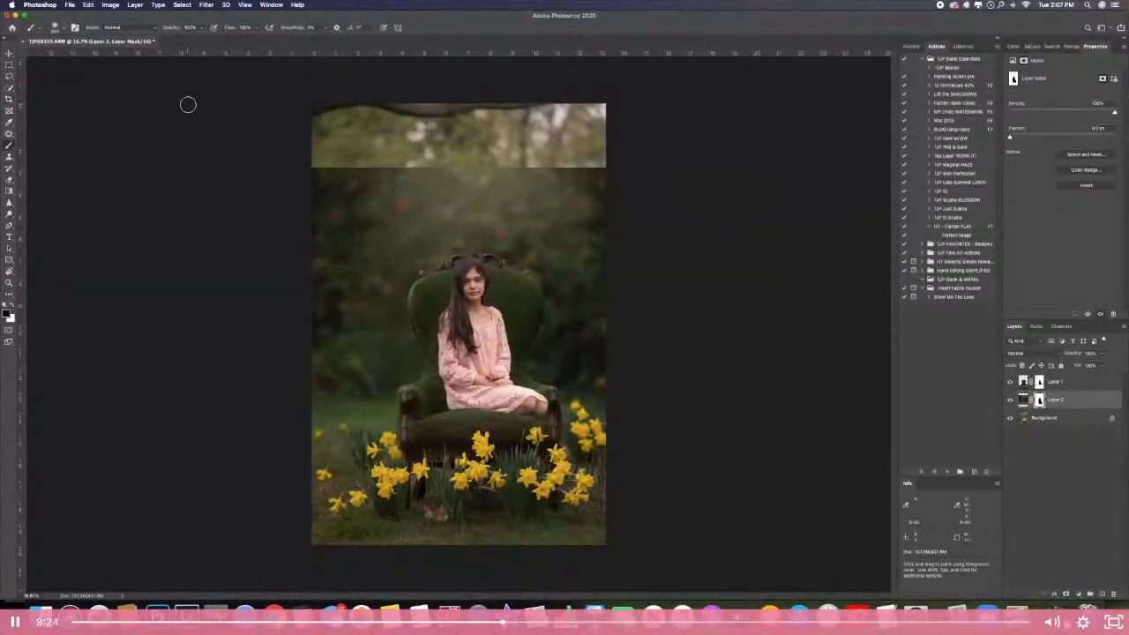
pyautogui.click(9, 98)
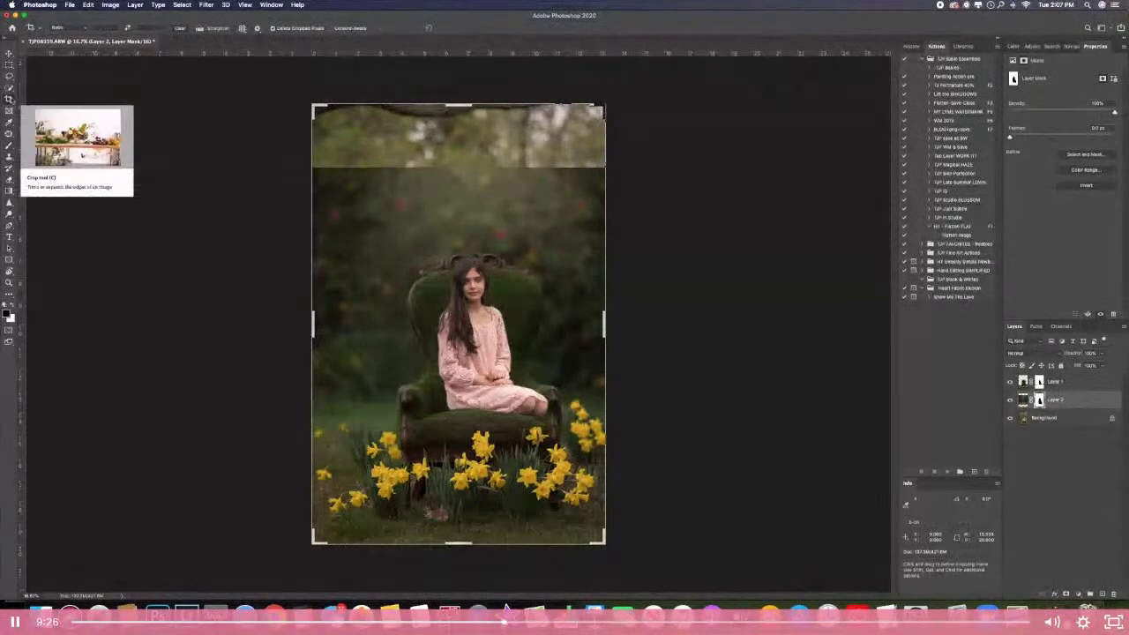
pyautogui.click(60, 27)
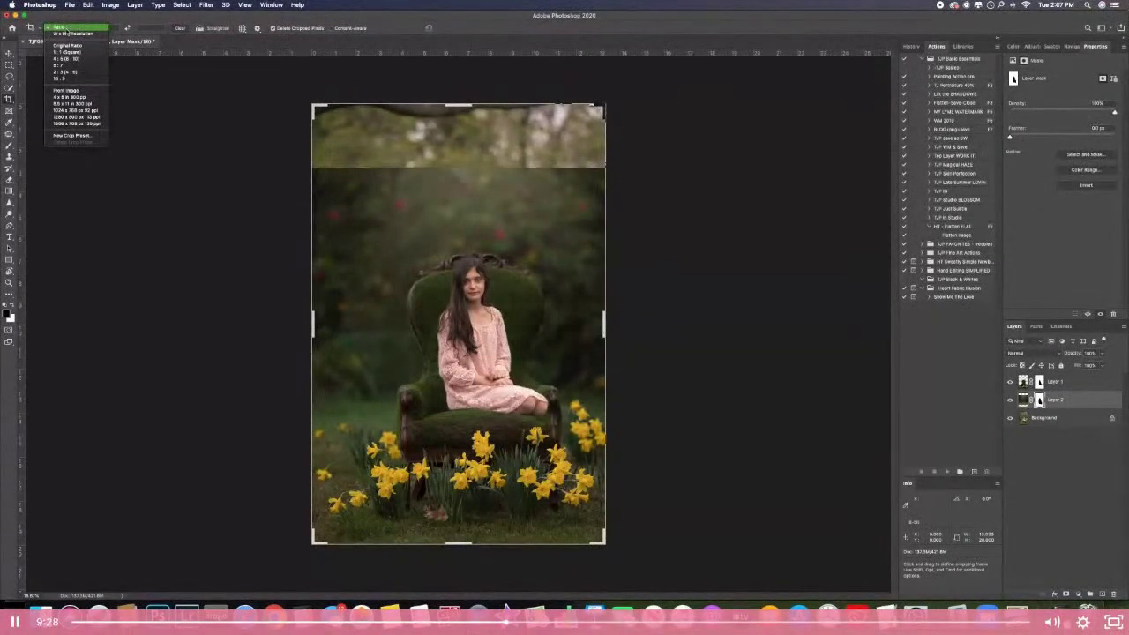
pyautogui.click(67, 30)
pyautogui.click(181, 29)
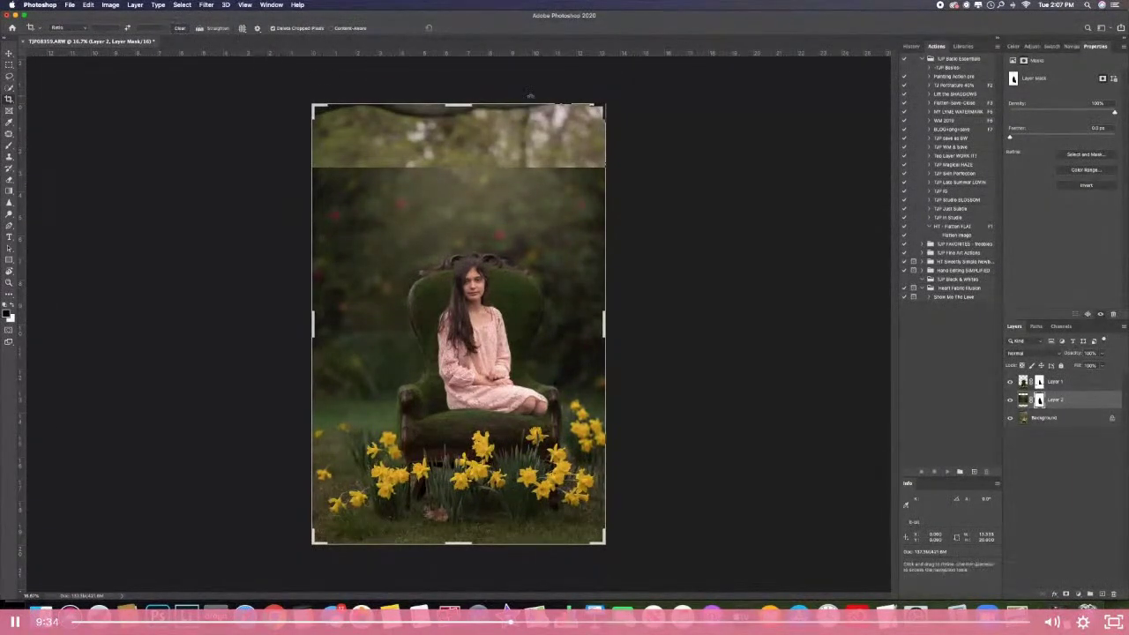
pyautogui.moveTo(459, 105); pyautogui.dragTo(461, 138)
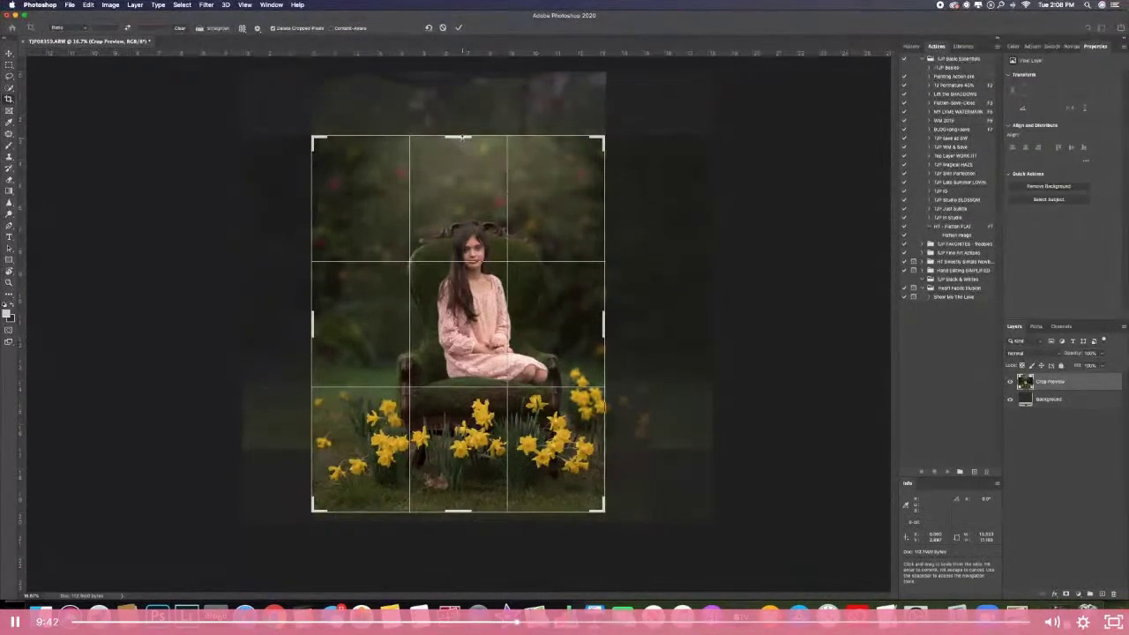
pyautogui.press('Return')
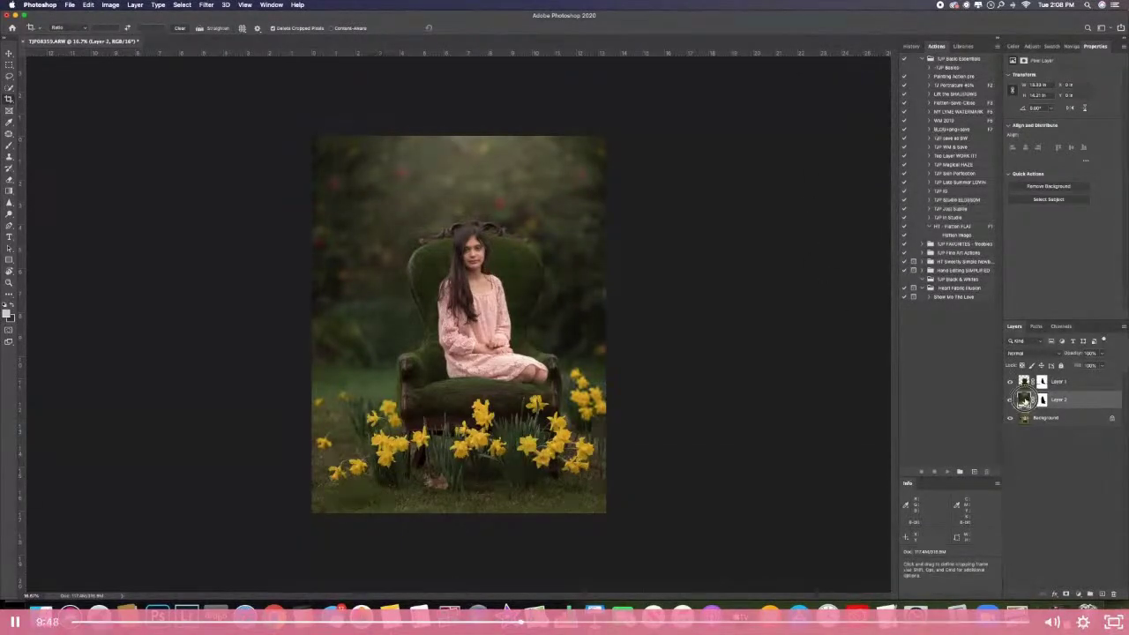
# - Toggle the garden background layer's visibility to compare it with the original scenery
pyautogui.click(1012, 401)
pyautogui.click(1012, 401)
pyautogui.click(1012, 402)
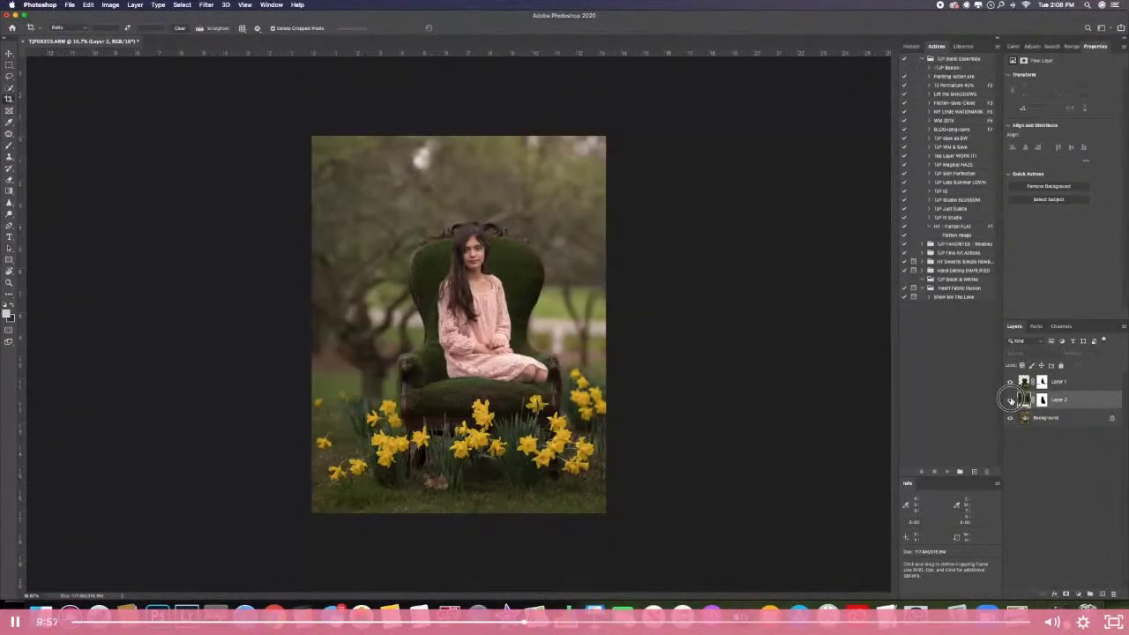
pyautogui.click(1011, 401)
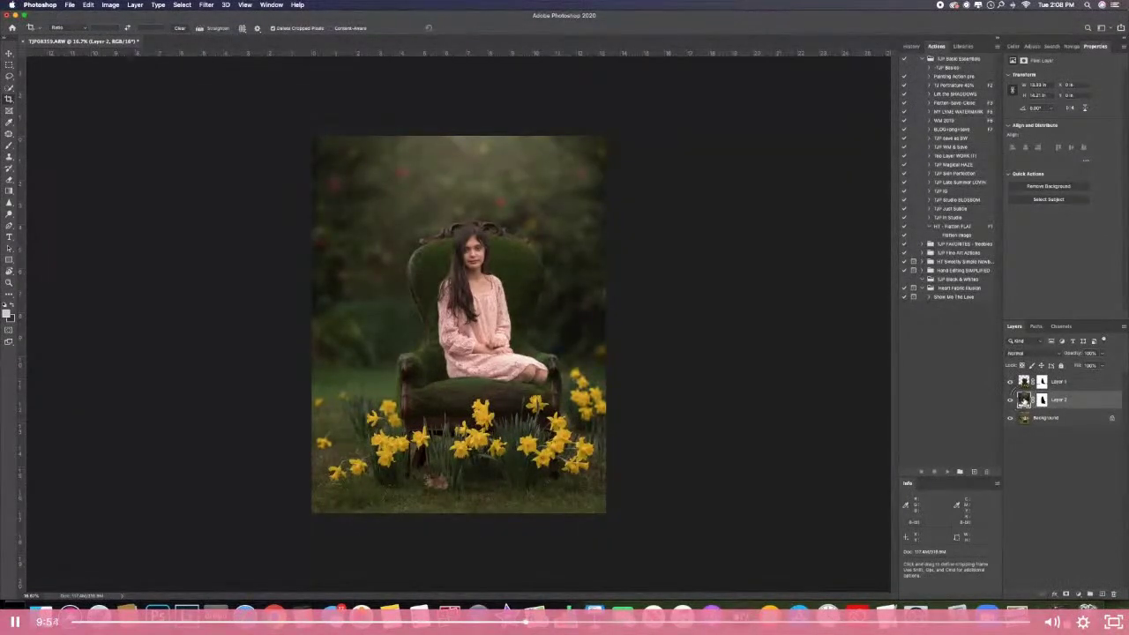
# - Shift the garden background layer's midtones from green toward warmer, more magenta brown tones with Color Balance
pyautogui.click(1024, 401)
pyautogui.press('v')
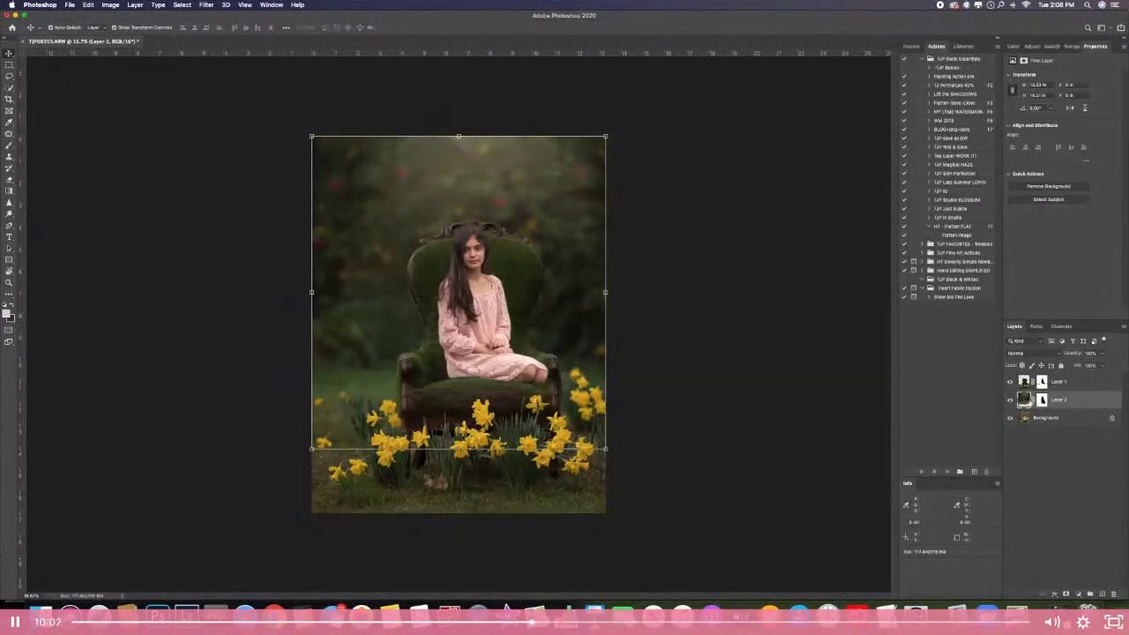
pyautogui.click(1042, 400)
pyautogui.click(1025, 402)
pyautogui.press('super+b')
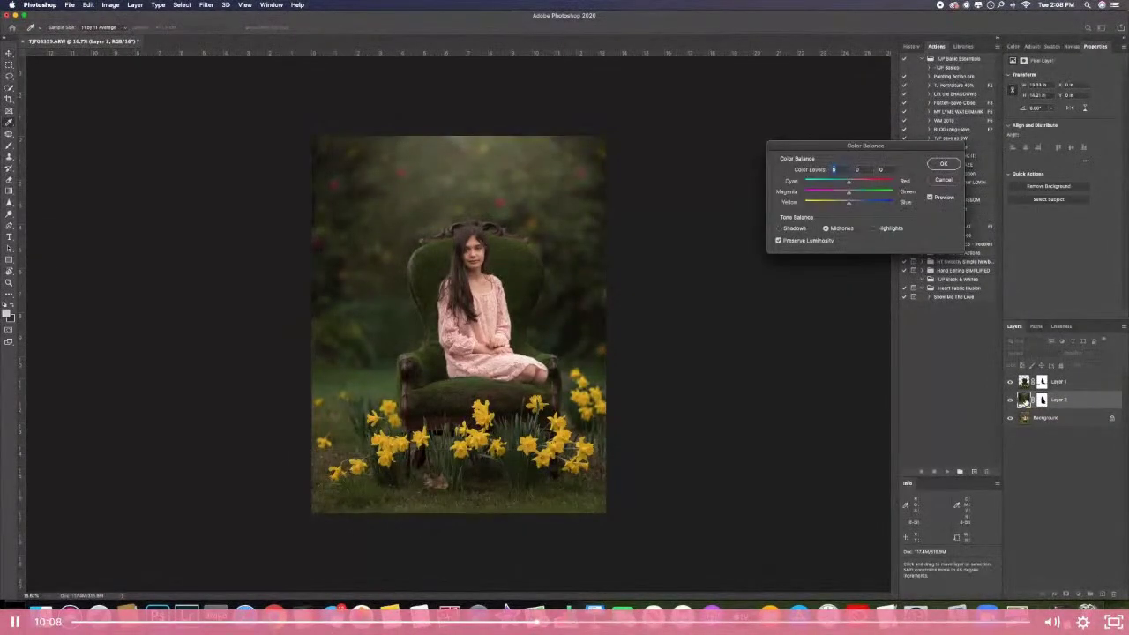
pyautogui.moveTo(903, 147); pyautogui.dragTo(814, 162)
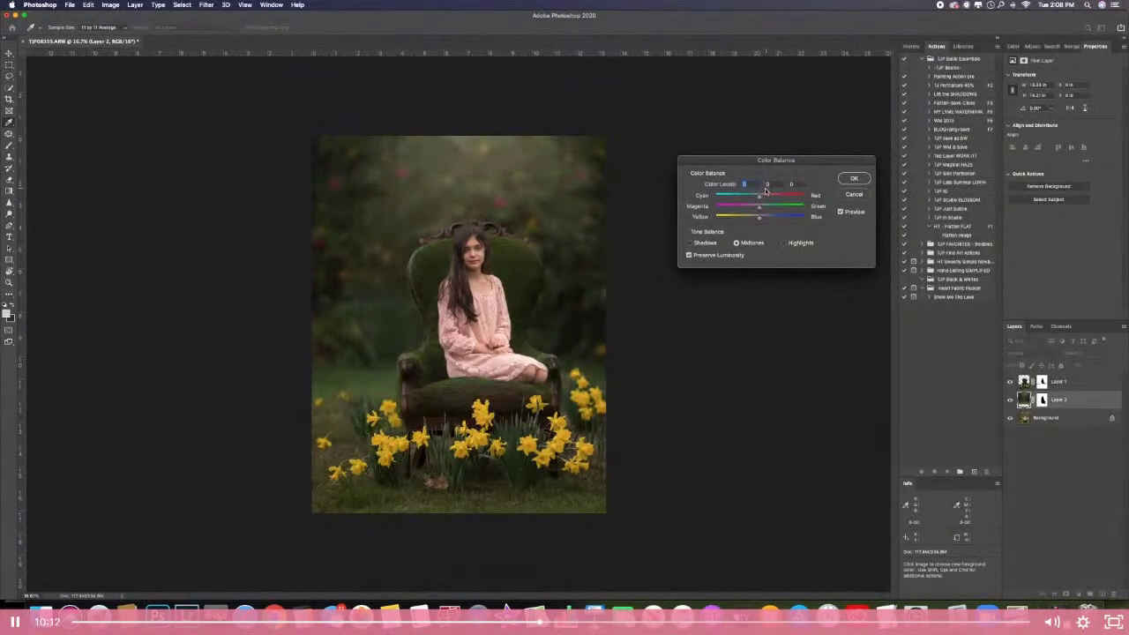
pyautogui.moveTo(760, 209); pyautogui.dragTo(753, 206)
pyautogui.moveTo(760, 198)
pyautogui.mouseDown()
pyautogui.moveTo(769, 219)
pyautogui.moveTo(756, 219)
pyautogui.mouseUp()
pyautogui.click(854, 179)
pyautogui.press('v')
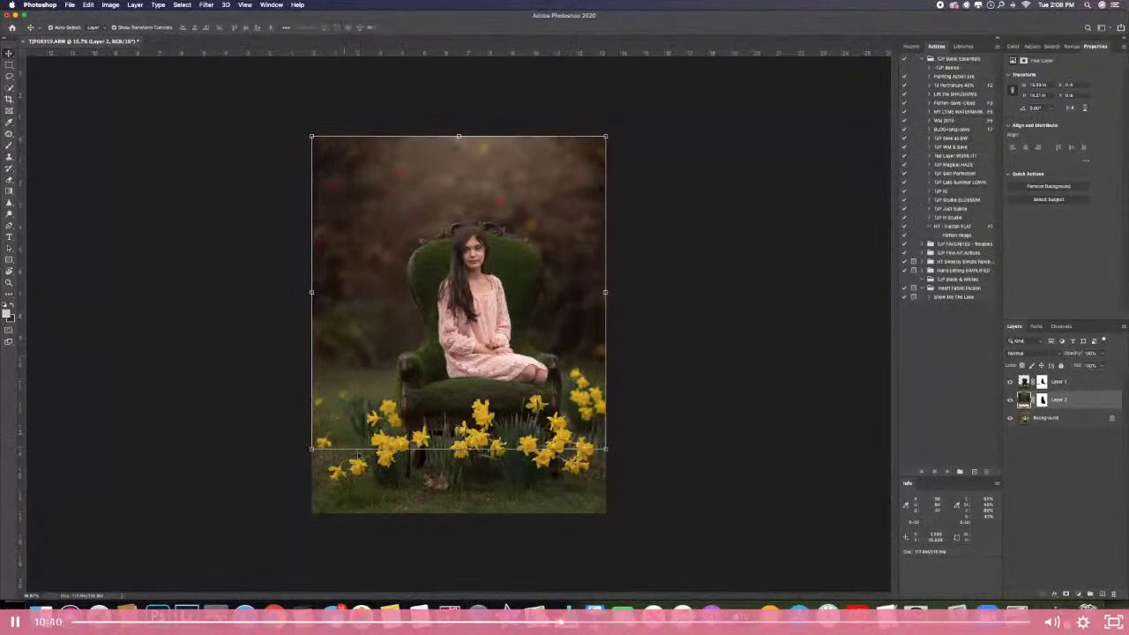
# - Crop the image narrower by trimming a thin strip from its side edges, keeping the full height
pyautogui.click(1074, 421)
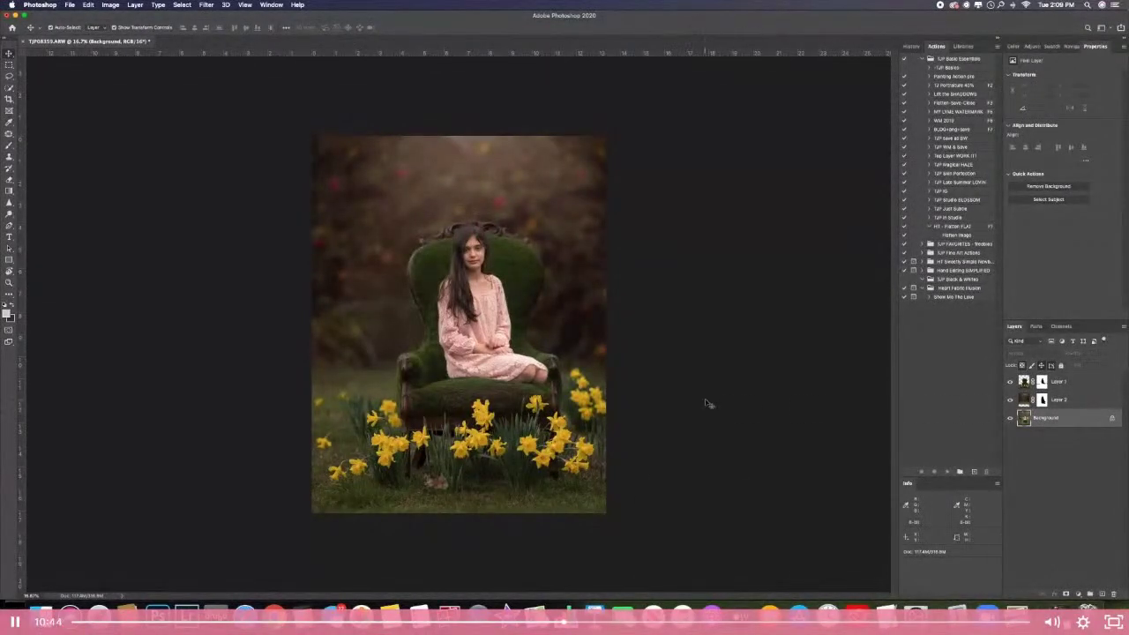
pyautogui.click(9, 99)
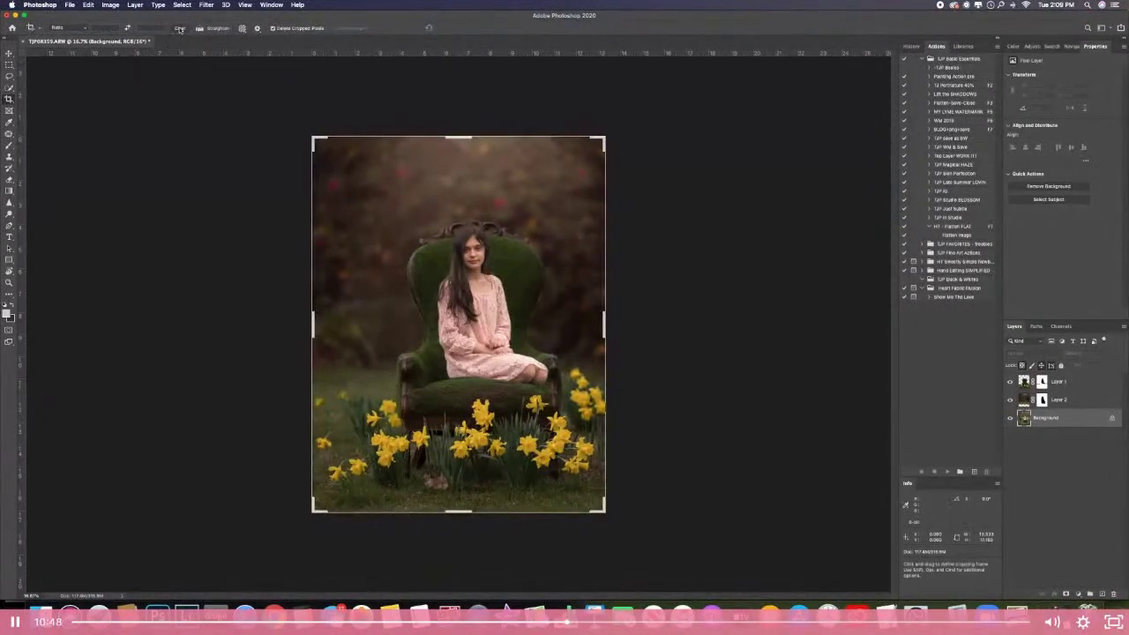
pyautogui.moveTo(313, 328); pyautogui.dragTo(327, 328)
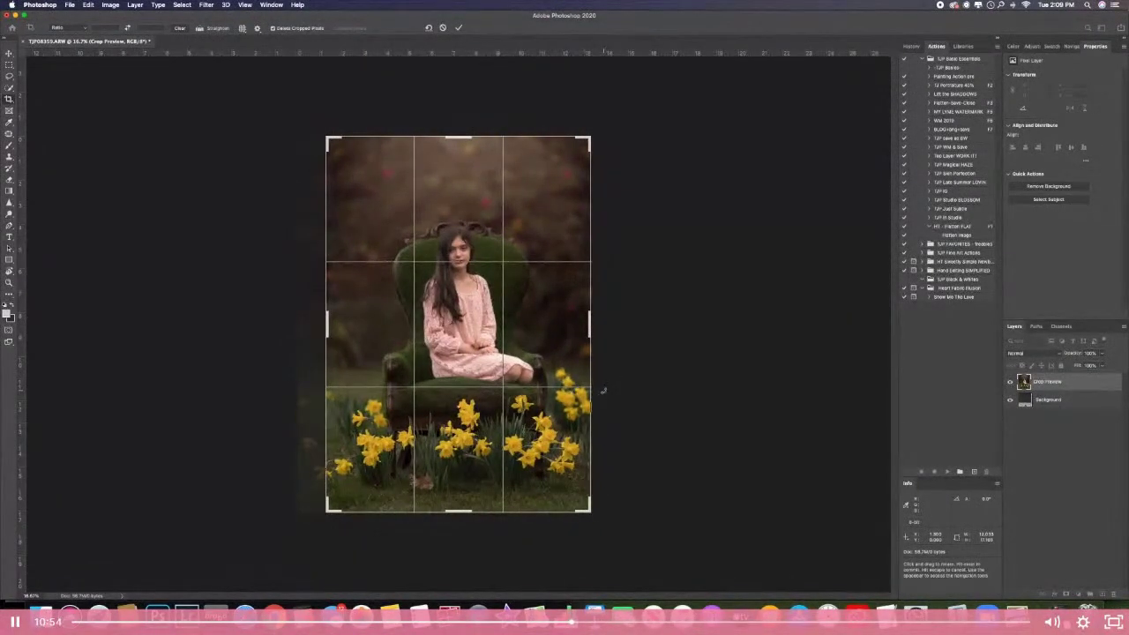
pyautogui.press('Return')
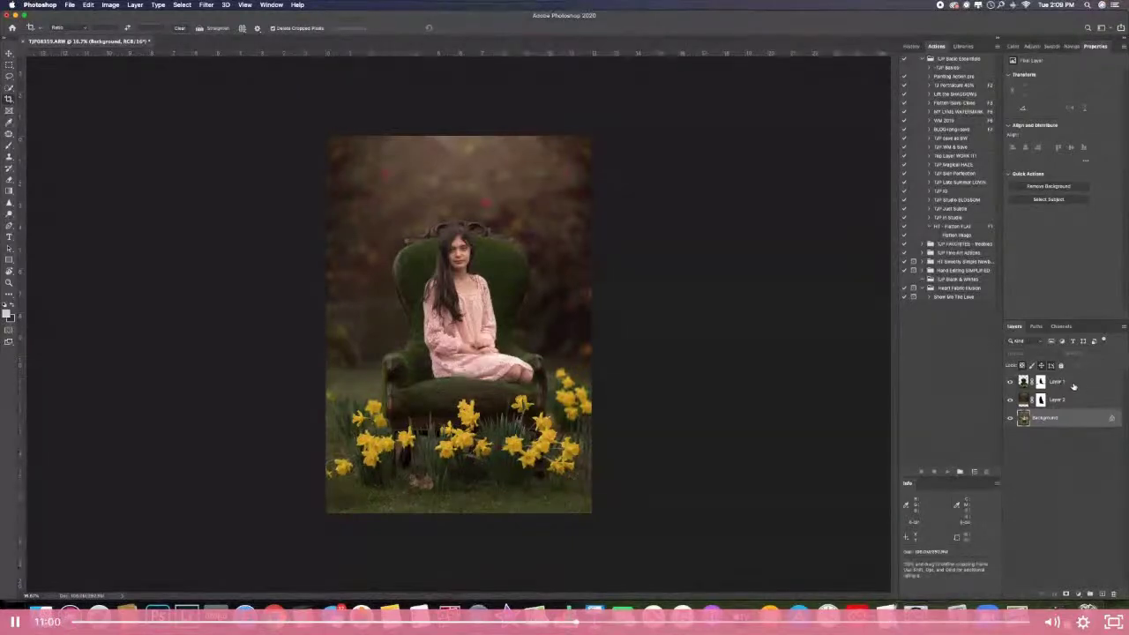
# - Group the chair layer and the garden background layer together, keeping the group expanded
pyautogui.click(1081, 384)
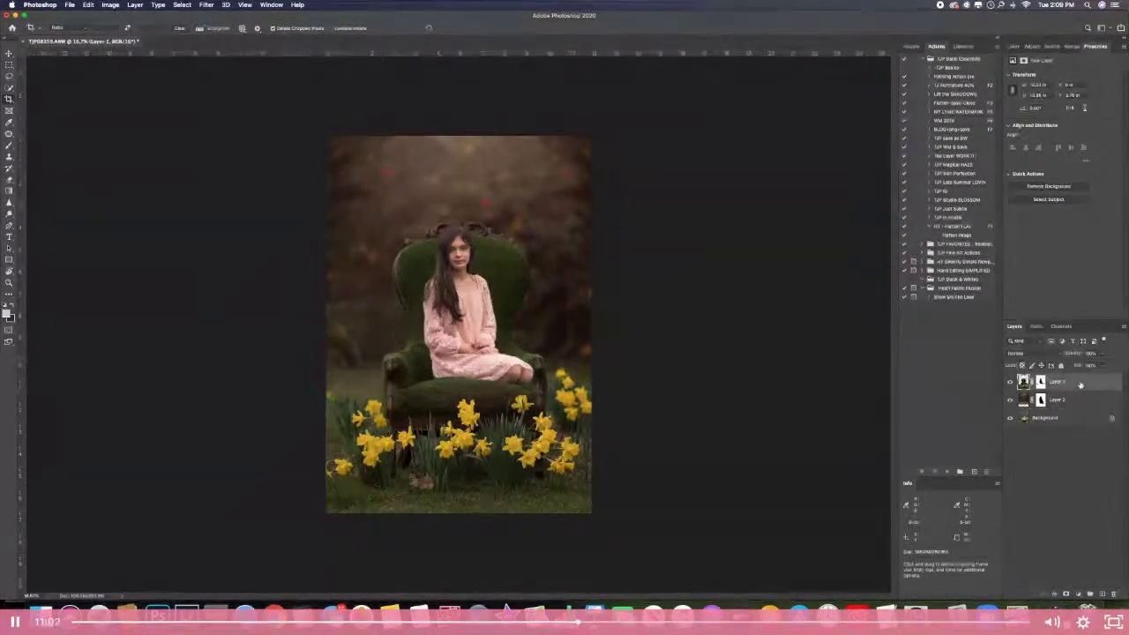
pyautogui.keyDown('shift'); pyautogui.click(1078, 400); pyautogui.keyUp('shift')
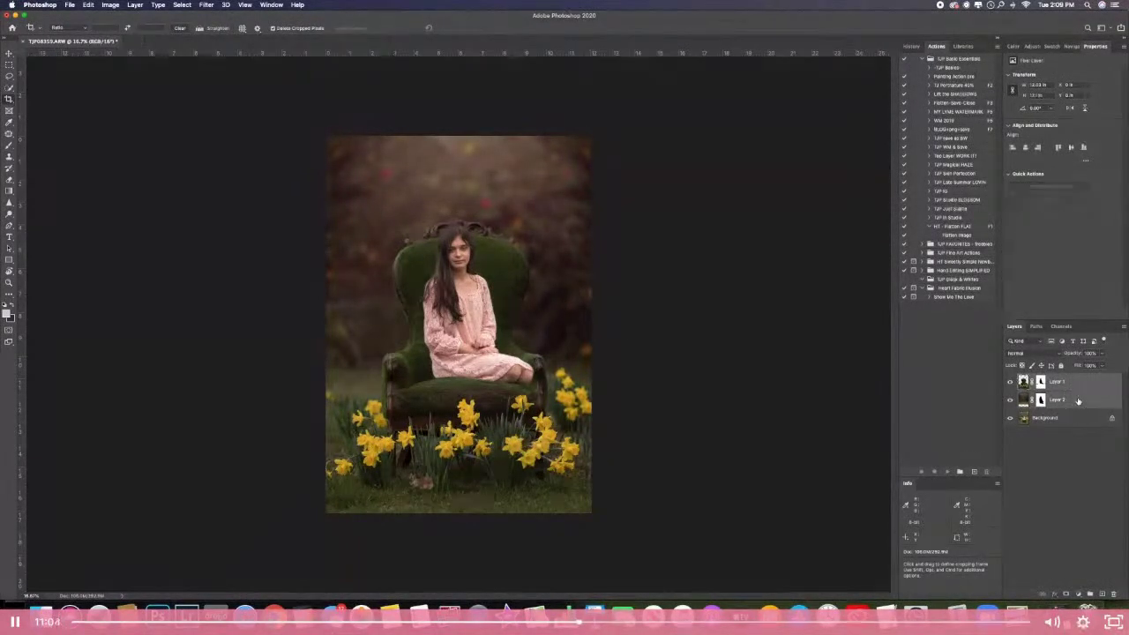
pyautogui.click(1091, 595)
pyautogui.click(1021, 379)
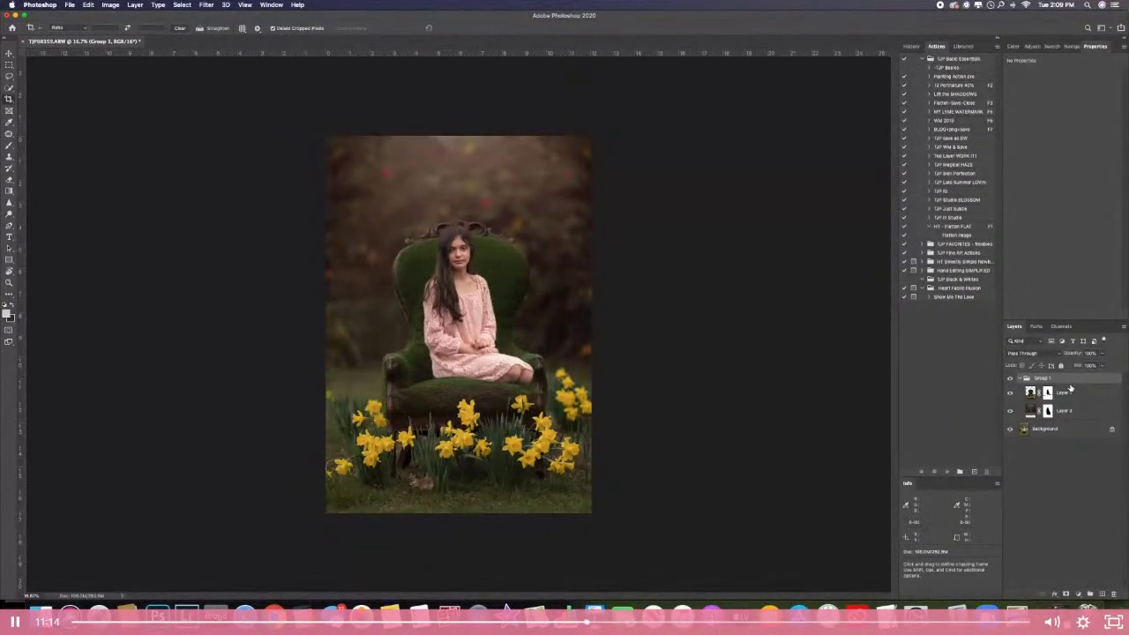
# - Toggle the group's visibility to compare the composite with the original portrait
pyautogui.click(1010, 379)
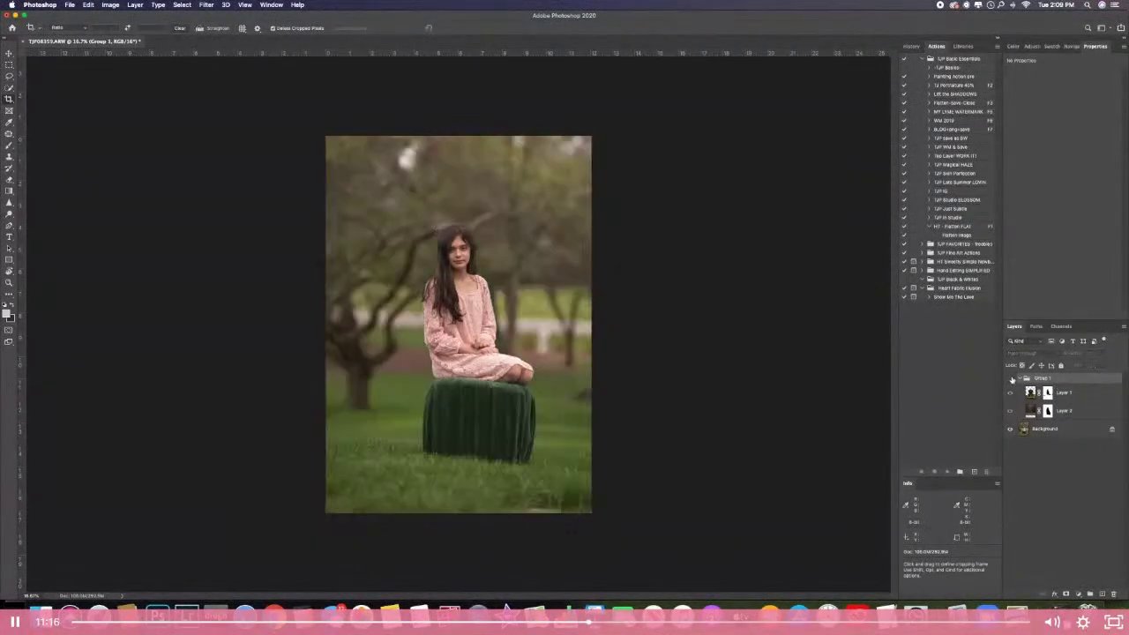
pyautogui.click(1011, 378)
pyautogui.click(1012, 379)
pyautogui.click(1011, 378)
pyautogui.click(1011, 379)
pyautogui.click(1012, 378)
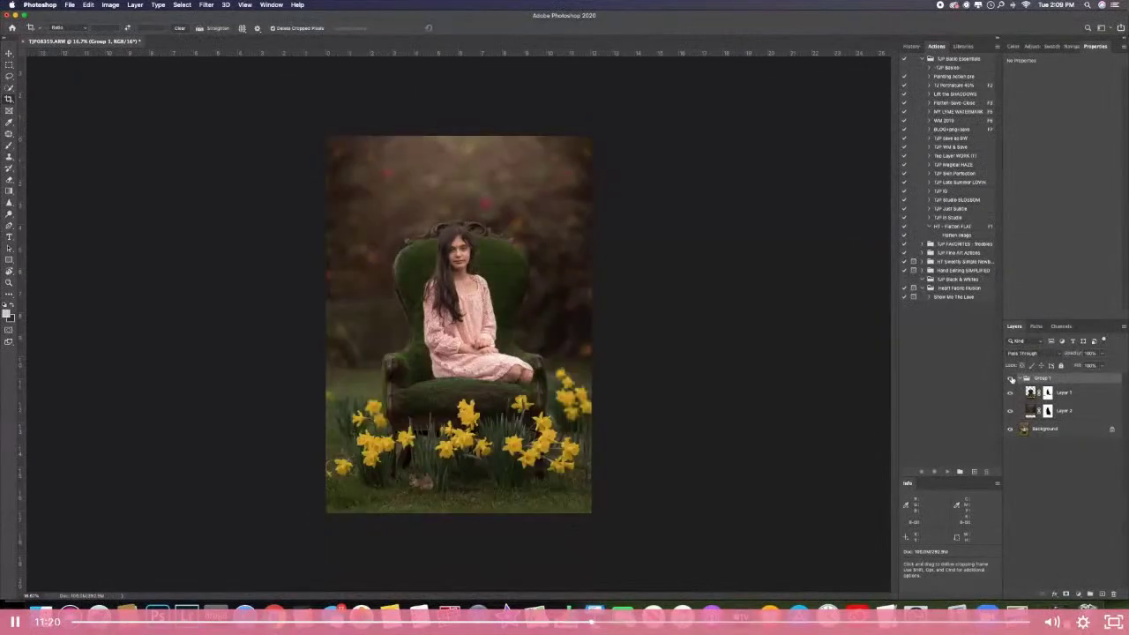
pyautogui.click(1011, 379)
pyautogui.click(1012, 379)
# - Duplicate the Background layer and rename the copy "details"
pyautogui.click(1047, 429)
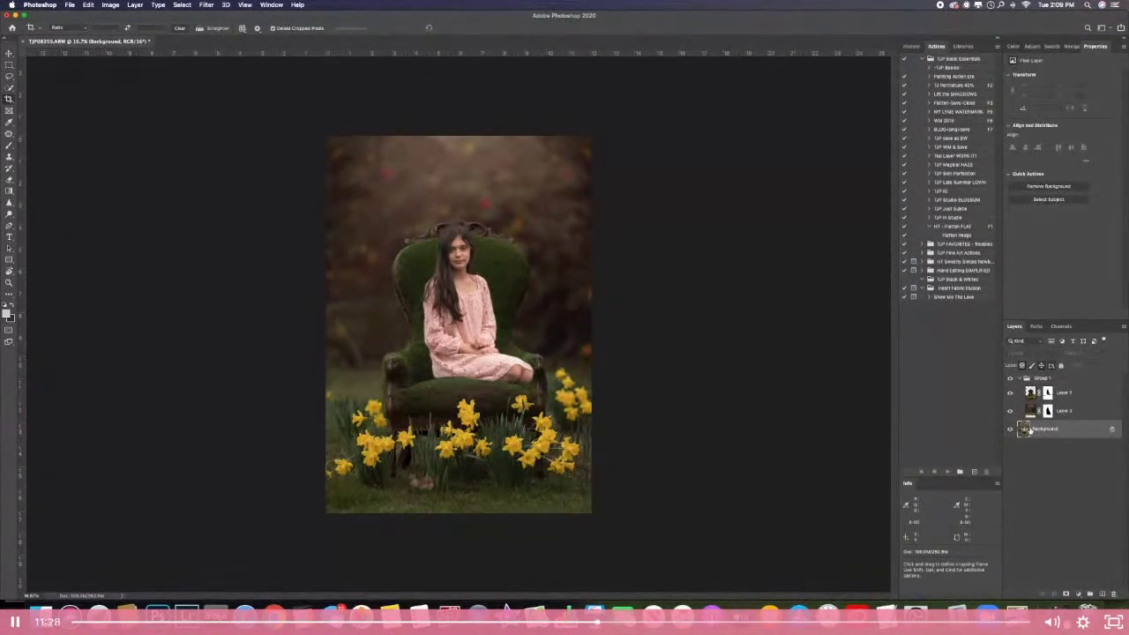
pyautogui.press('super+j')
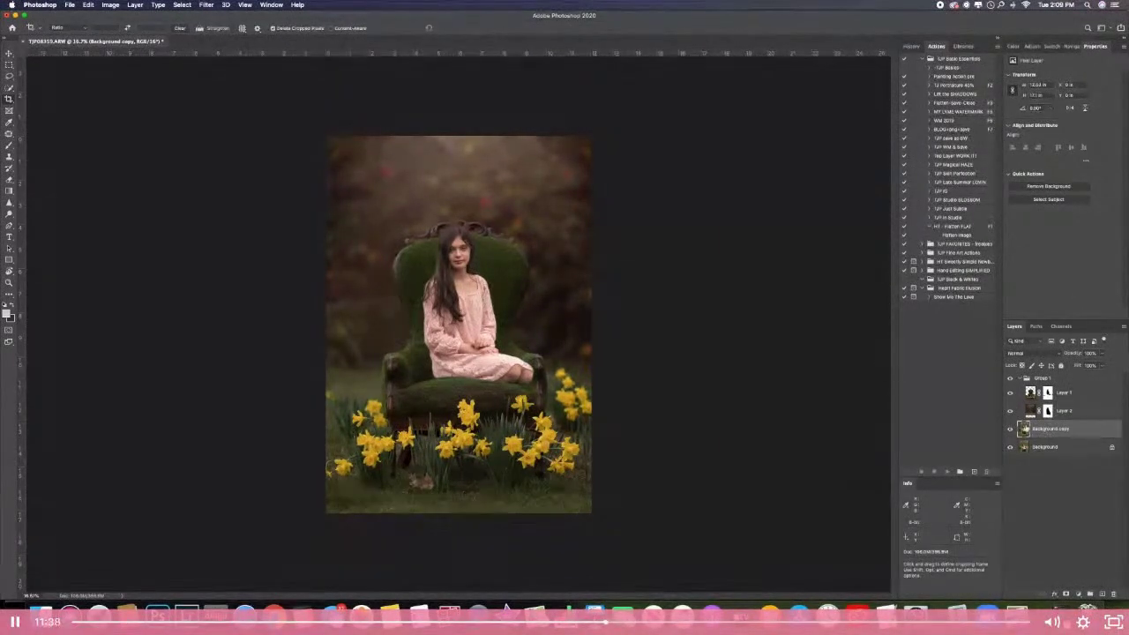
pyautogui.press('v')
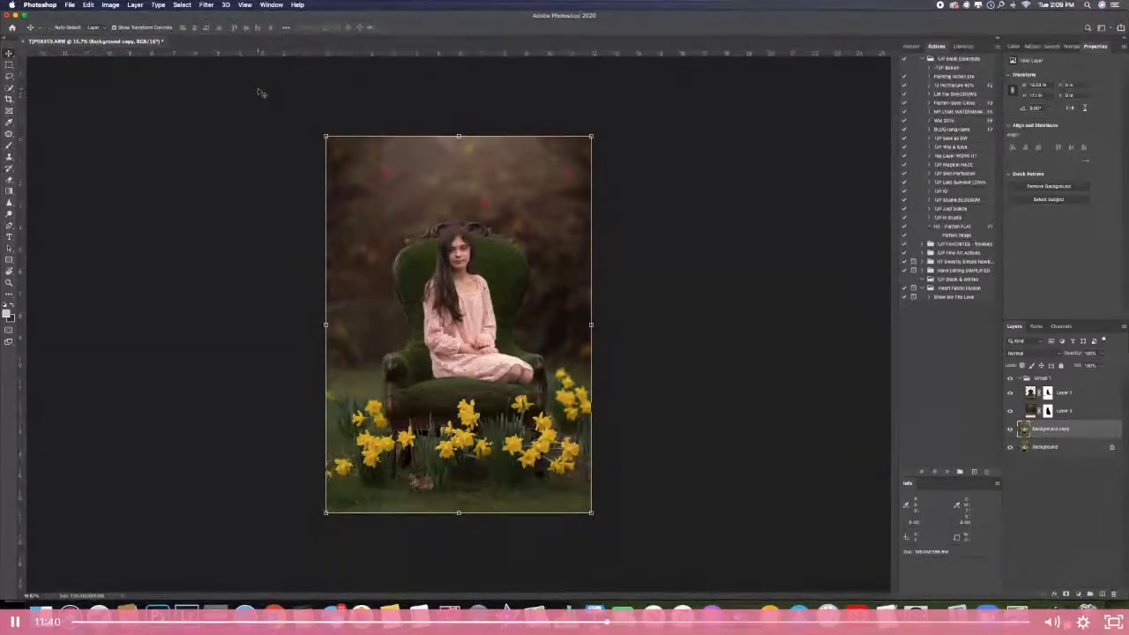
pyautogui.press('super+equal')
pyautogui.press('super+equal')
pyautogui.press('super+equal')
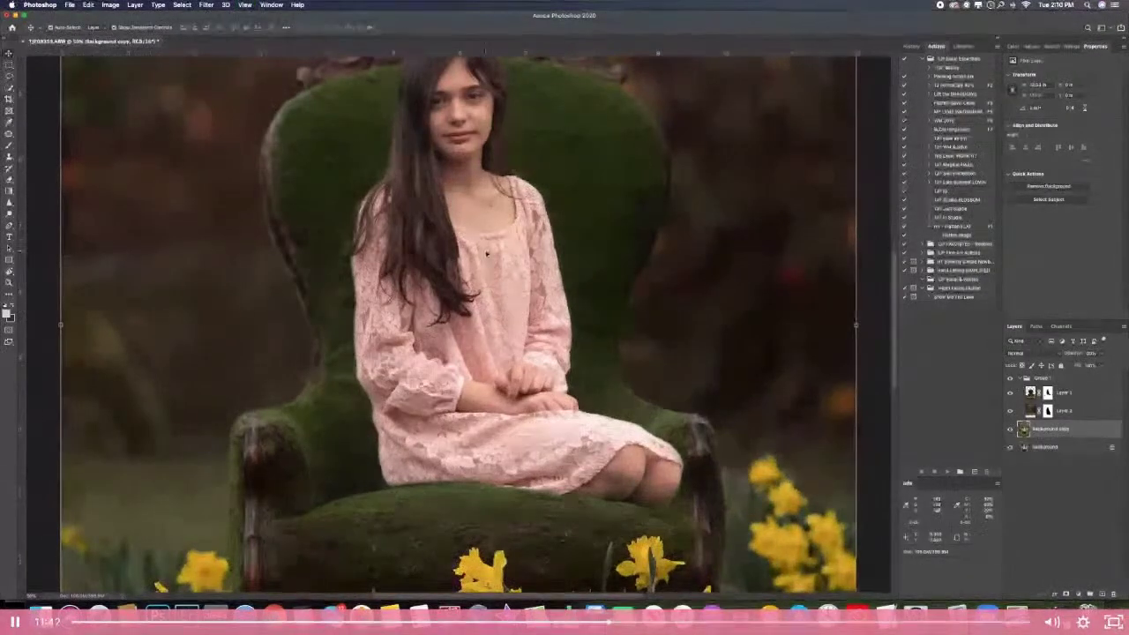
pyautogui.scroll(3, 458, 324)
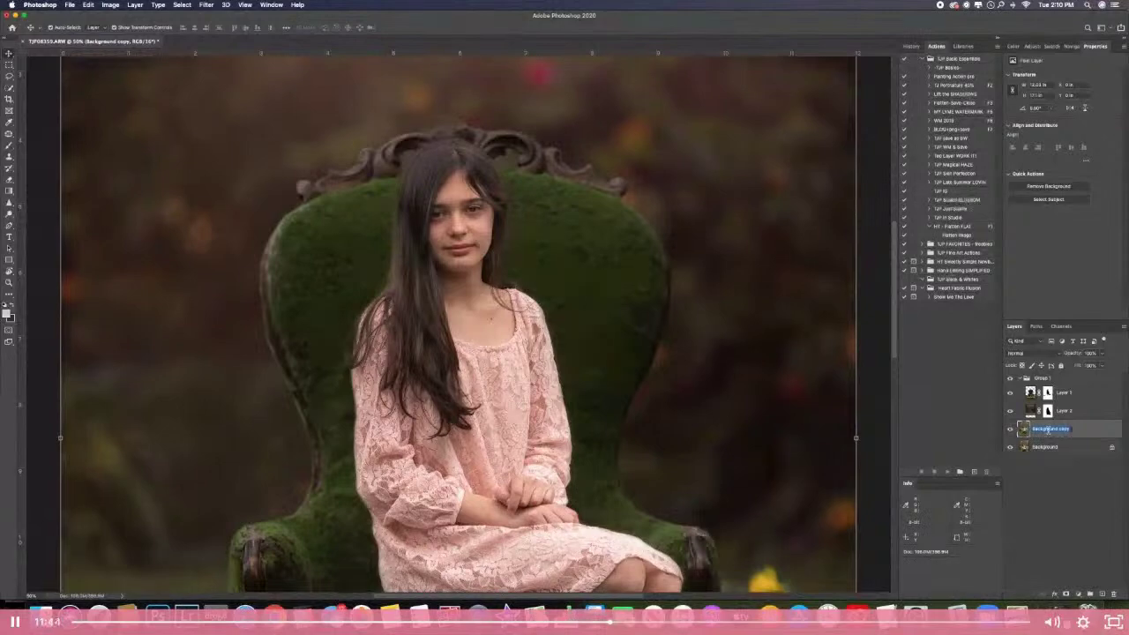
pyautogui.write('sk')
pyautogui.write('tails')
pyautogui.press('Return')
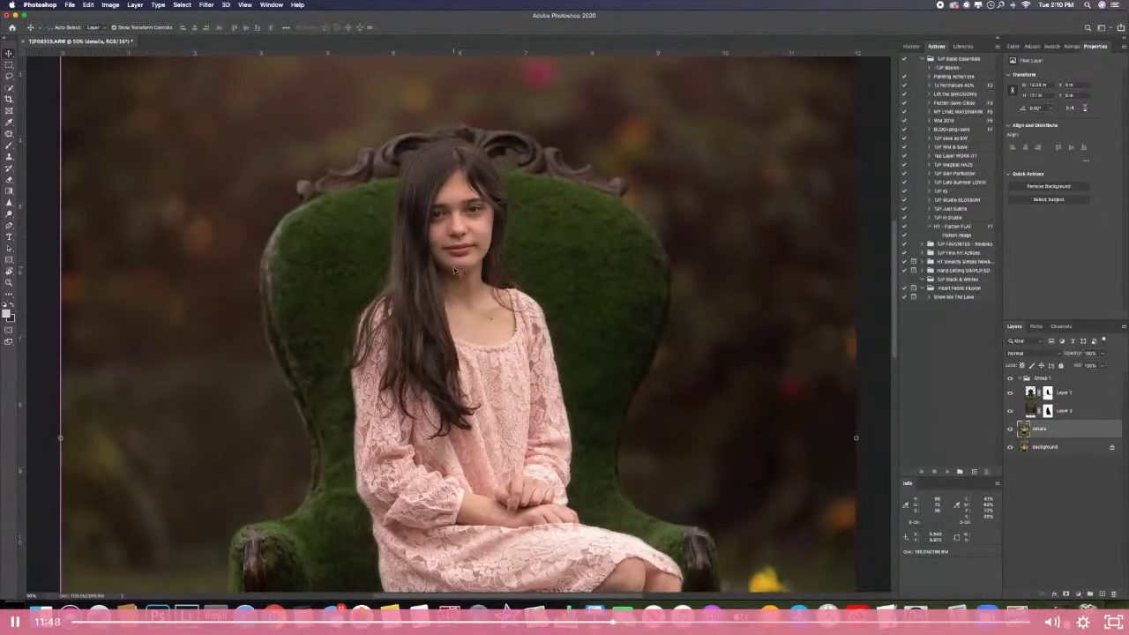
# - Retouch the skin under the girl's eyes on the details layer using the Clone Stamp at reduced opacity
pyautogui.press('super+equal')
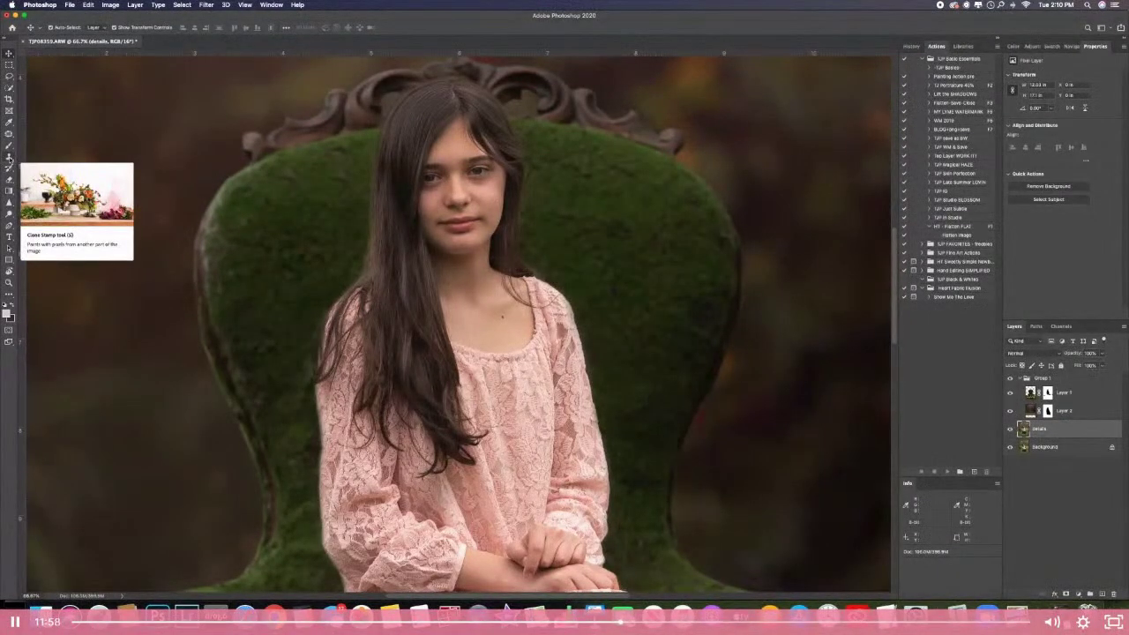
pyautogui.click(9, 157)
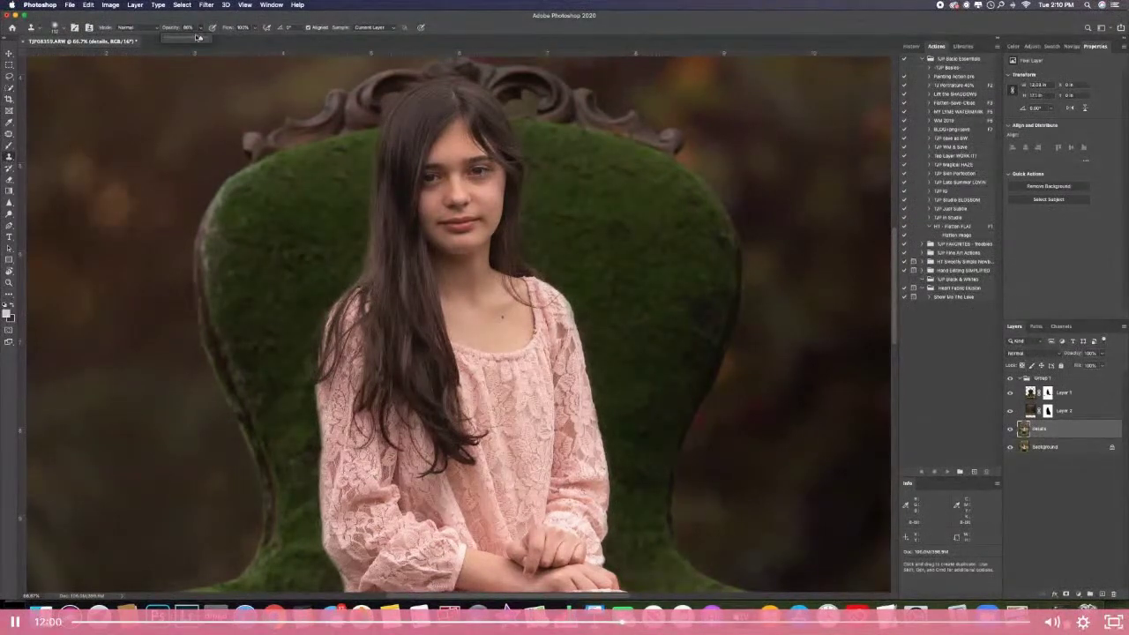
pyautogui.click(183, 40)
pyautogui.press('super+plus')
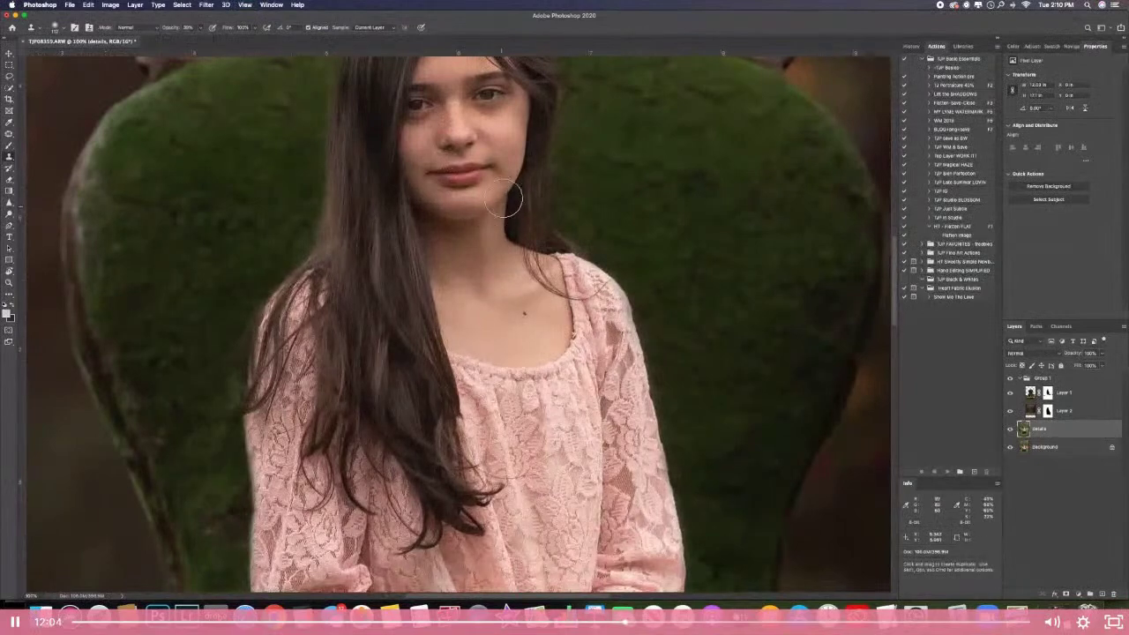
pyautogui.scroll(2, 504, 199)
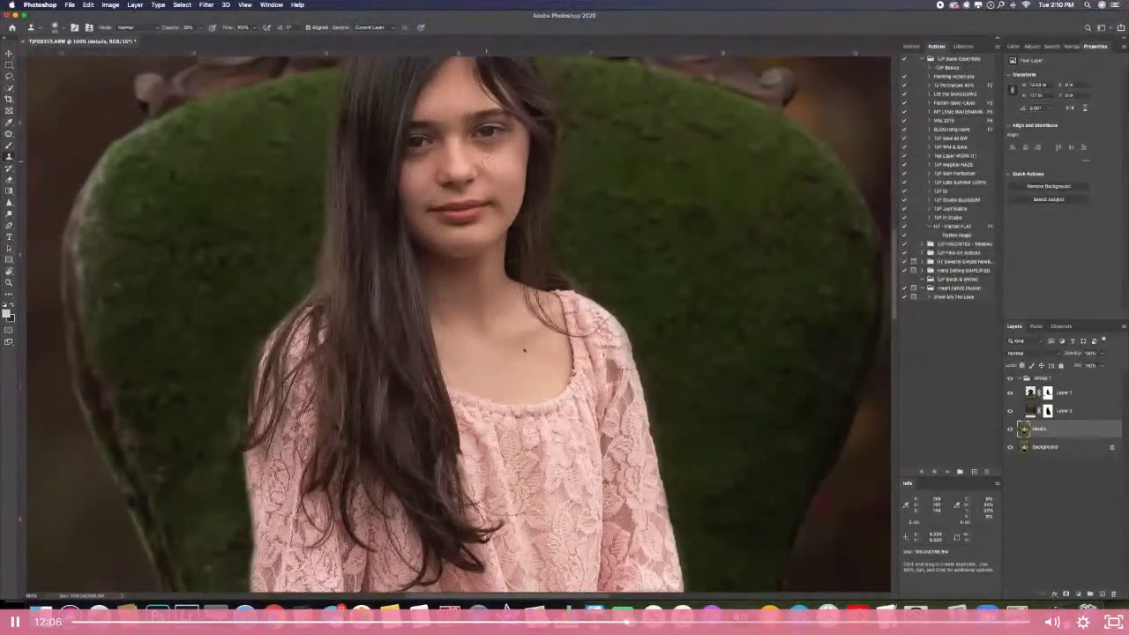
pyautogui.scroll(2, 488, 161)
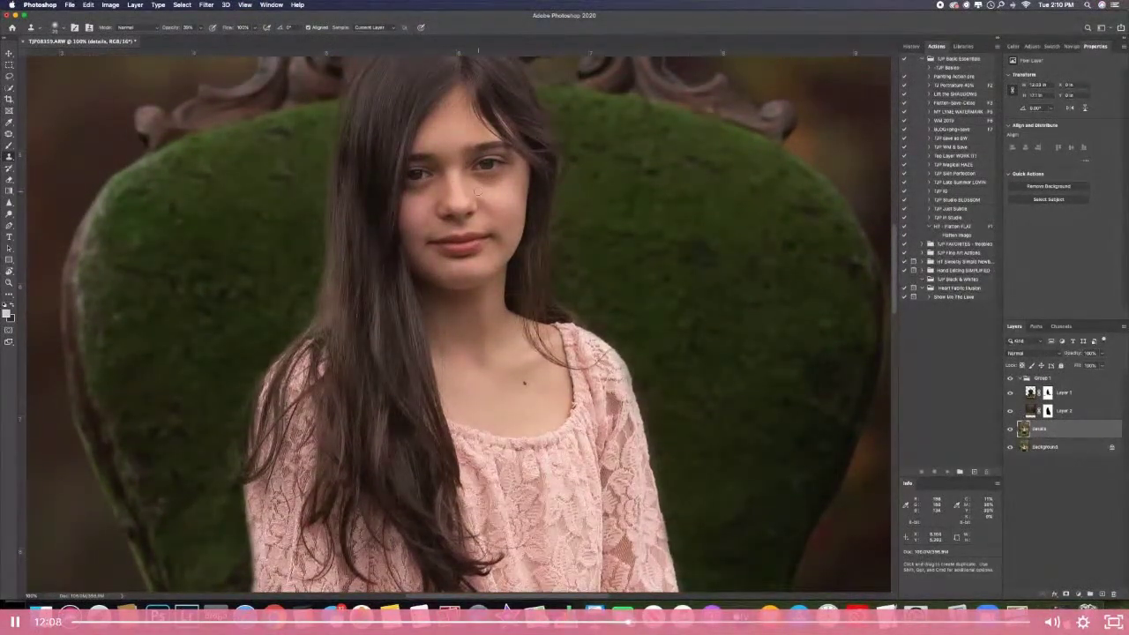
pyautogui.keyDown('alt'); pyautogui.click(477, 188); pyautogui.keyUp('alt')
pyautogui.scroll(2, 620, 357)
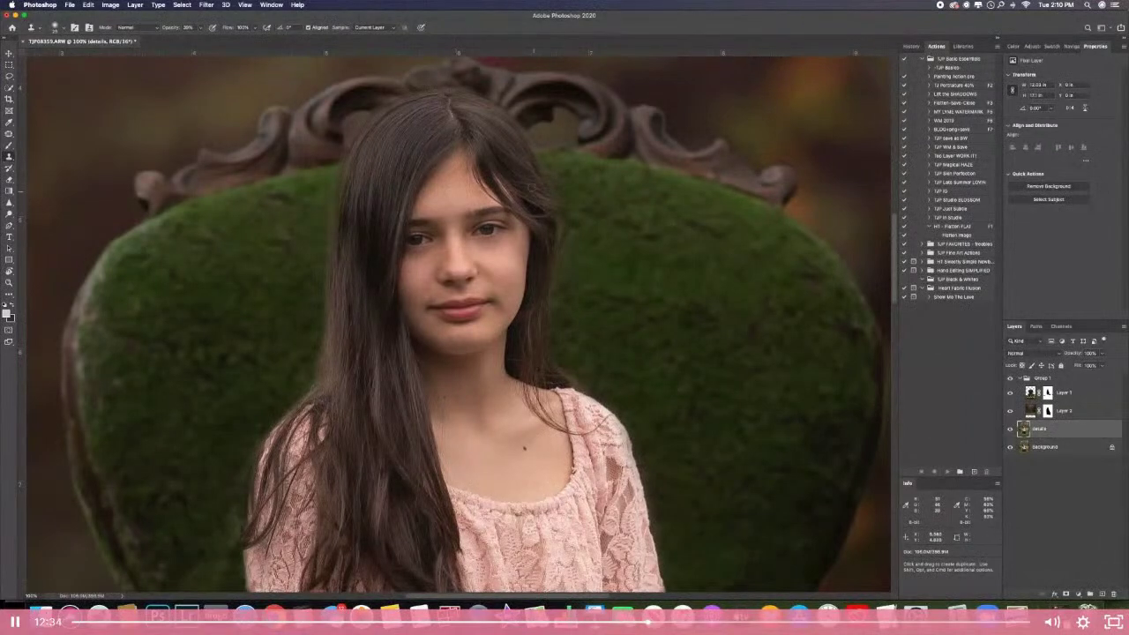
# - Smooth the skin on the girl's forehead with a smaller Clone Stamp brush, sampling clean skin nearby
pyautogui.press('[')
pyautogui.press('[')
pyautogui.keyDown('alt'); pyautogui.click(445, 176); pyautogui.keyUp('alt')
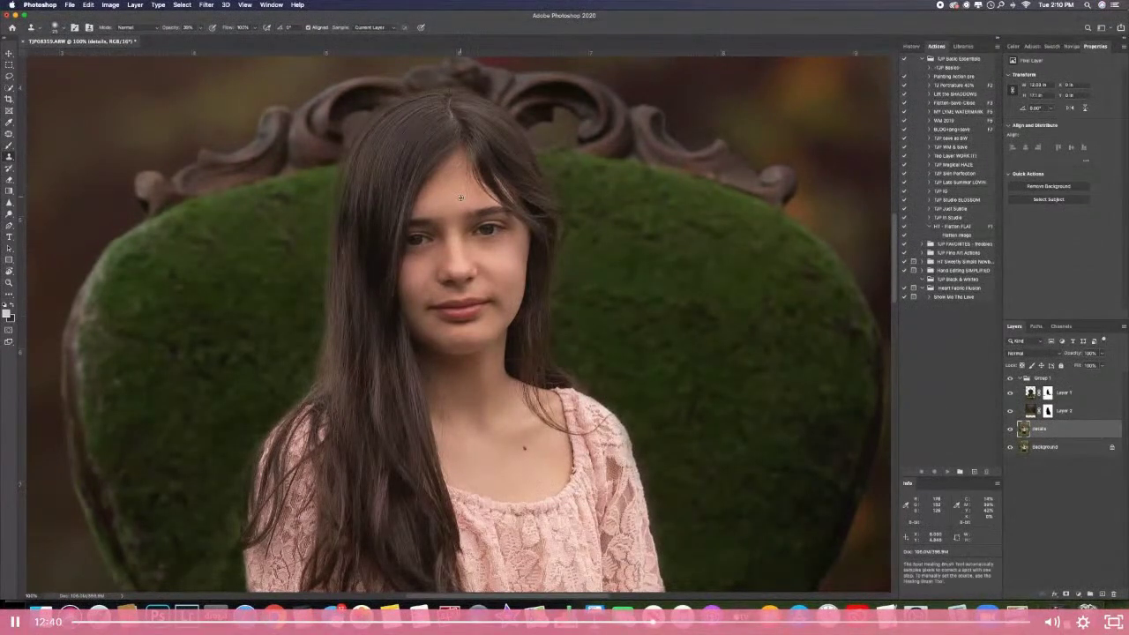
pyautogui.press('j')
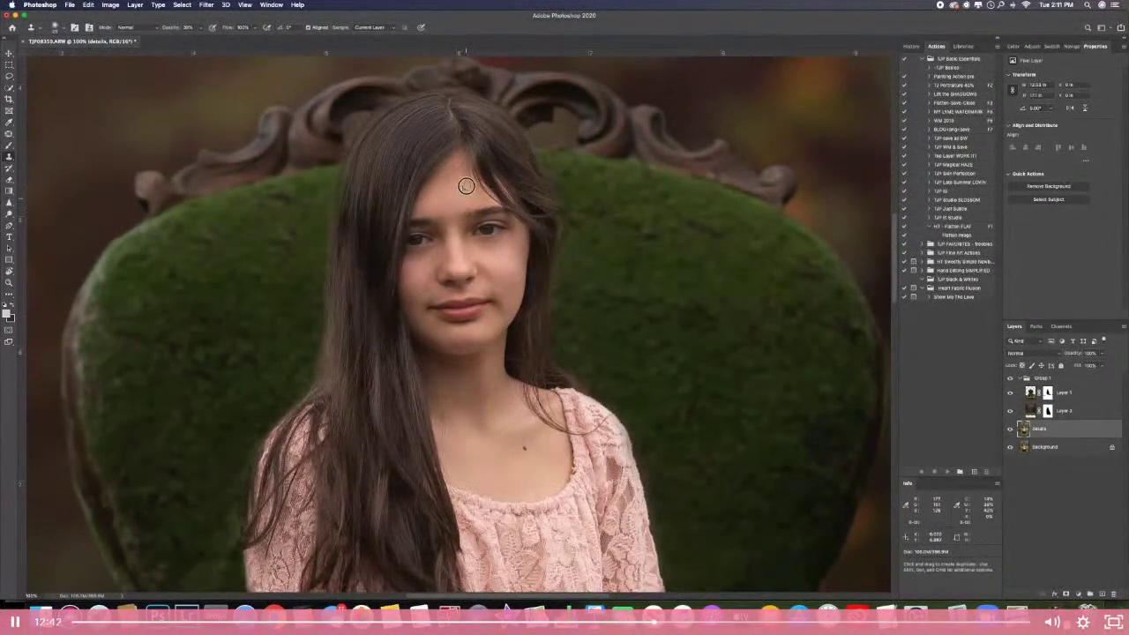
pyautogui.click(452, 185)
pyautogui.keyDown('alt'); pyautogui.click(463, 177); pyautogui.keyUp('alt')
# - Refine the long outer edge of the girl's hair by painting black on the chair layer's mask with a much smaller brush
pyautogui.click(1048, 394)
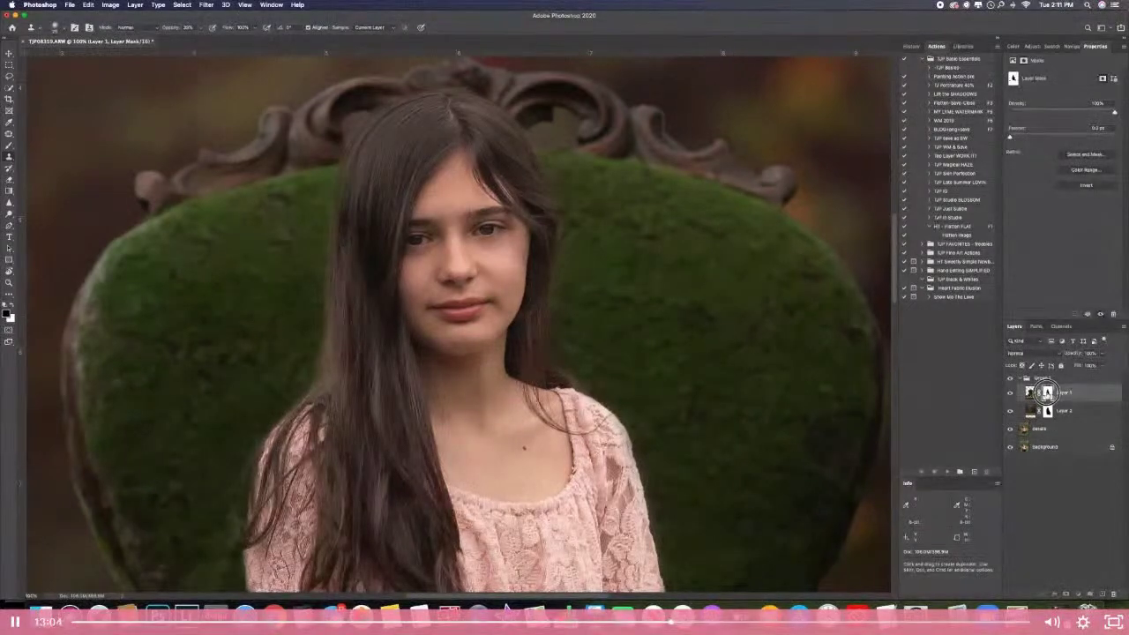
pyautogui.press('b')
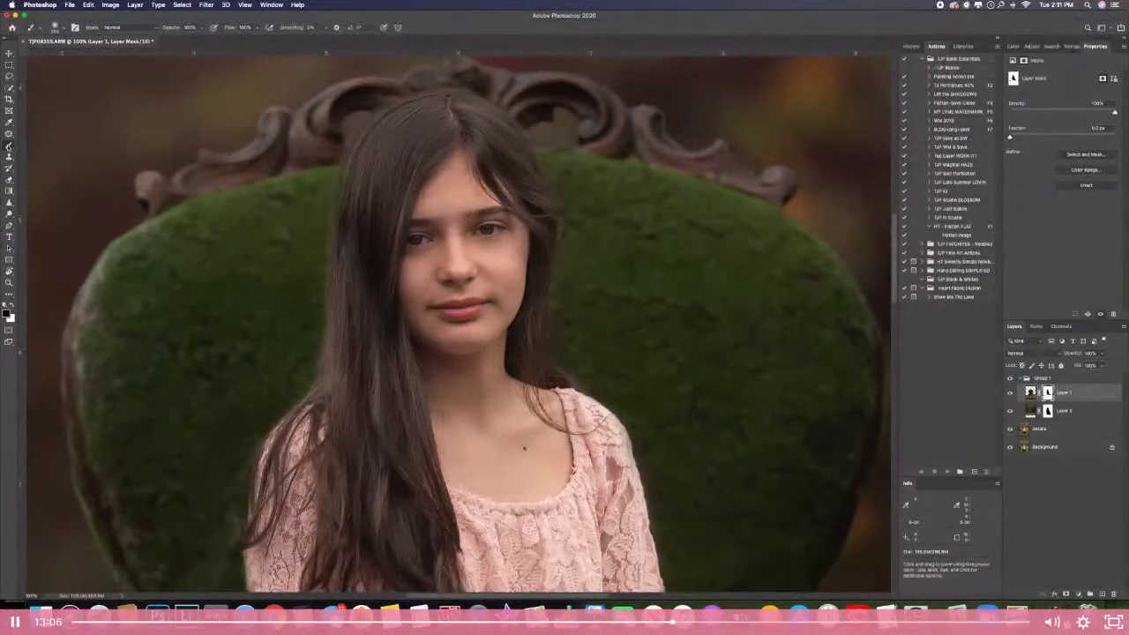
pyautogui.press('[')
pyautogui.press('[')
pyautogui.press('[')
pyautogui.press('[')
pyautogui.press('[')
pyautogui.press('[')
pyautogui.press('[')
pyautogui.press('[')
pyautogui.moveTo(347, 224)
pyautogui.mouseDown()
pyautogui.moveTo(330, 371)
pyautogui.moveTo(284, 441)
pyautogui.mouseUp()
# - Add a Curves adjustment layer above the details layer and pull the midtones of the RGB curve down slightly to darken the image
pyautogui.click(1050, 429)
pyautogui.press('o')
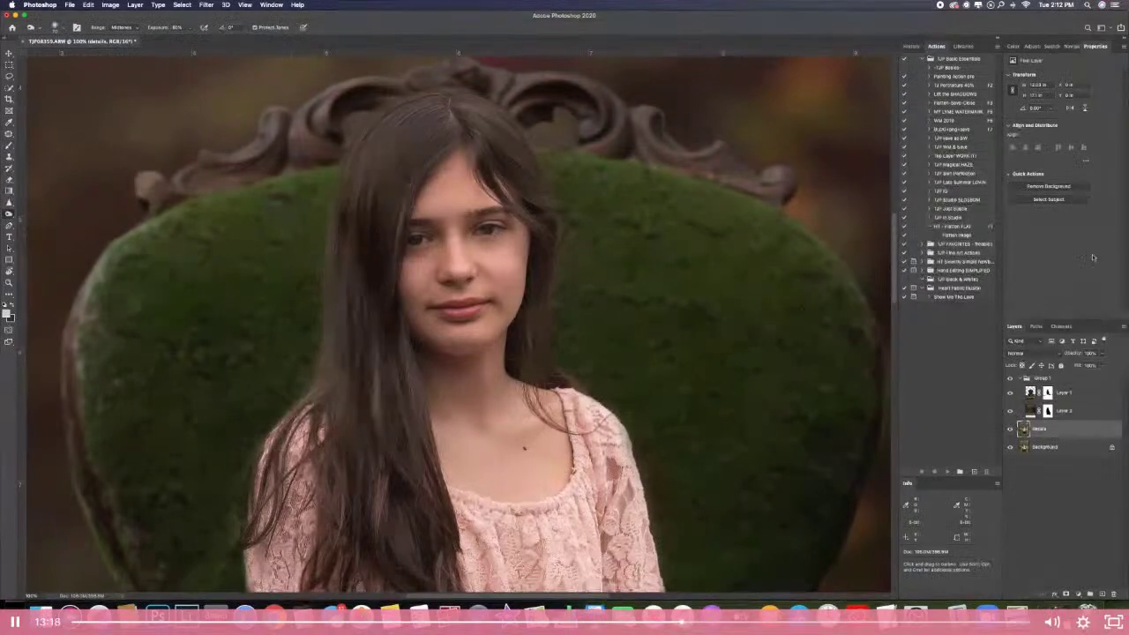
pyautogui.click(1036, 47)
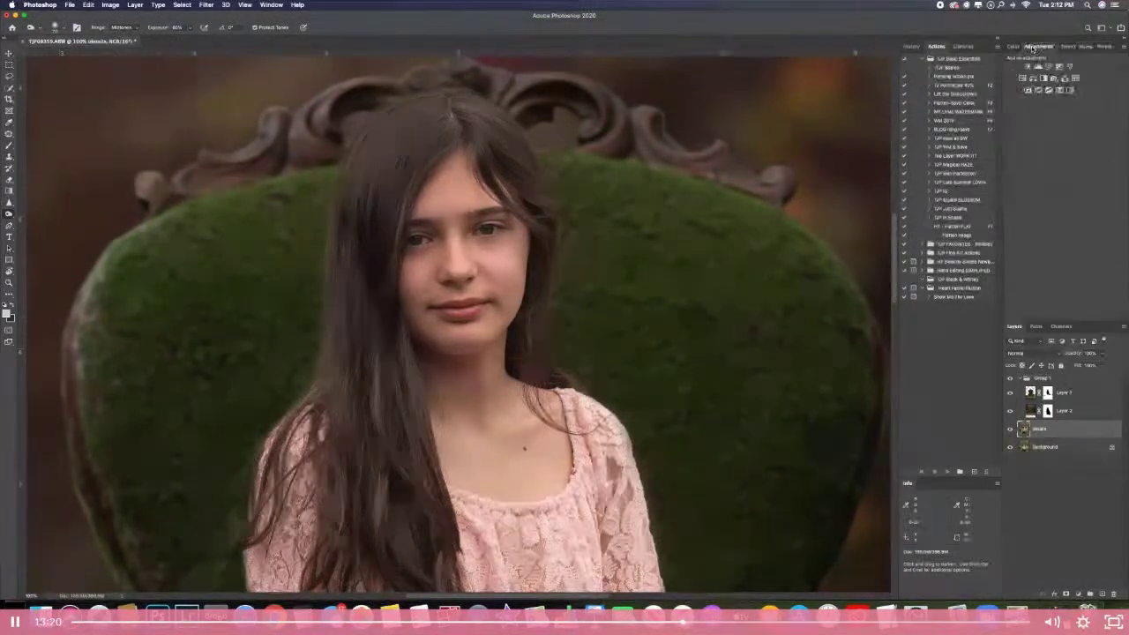
pyautogui.click(271, 5)
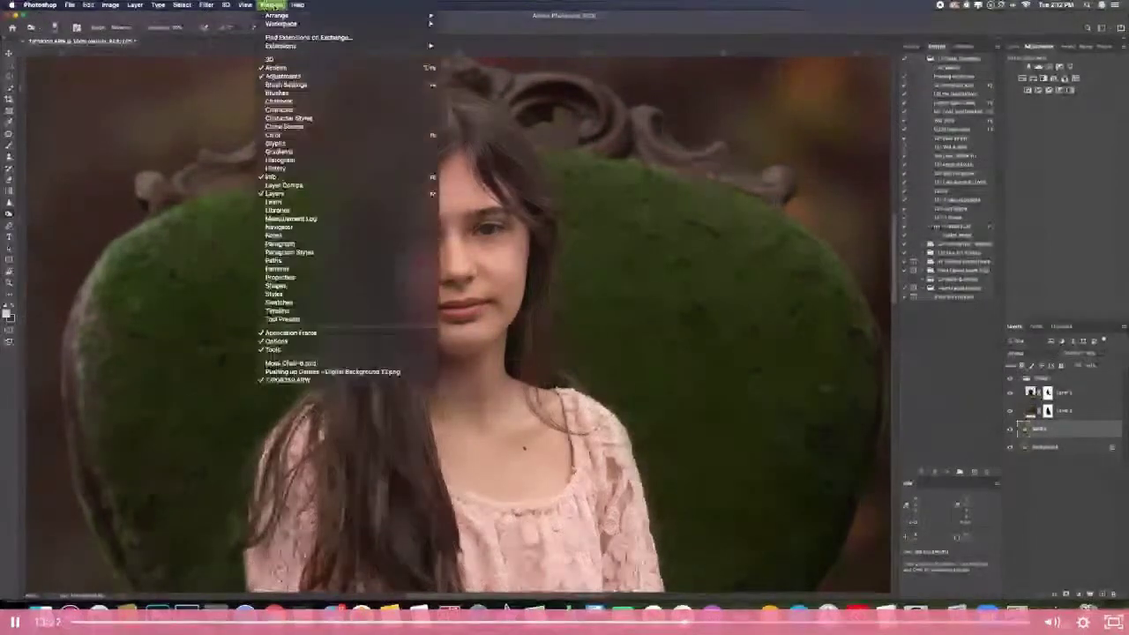
pyautogui.click(1109, 88)
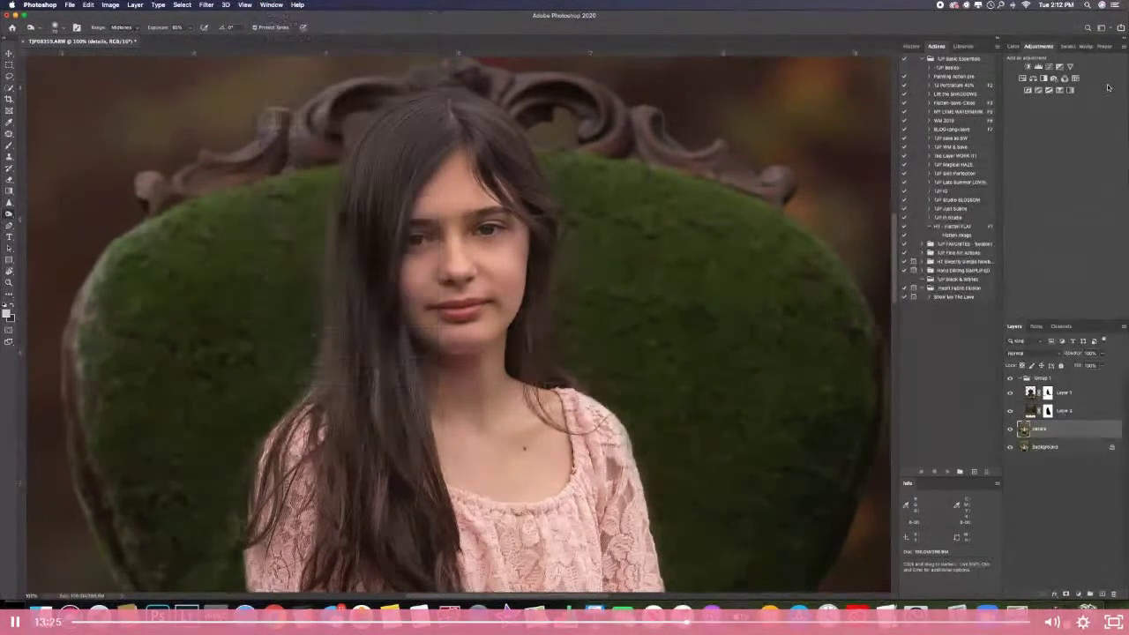
pyautogui.click(1049, 69)
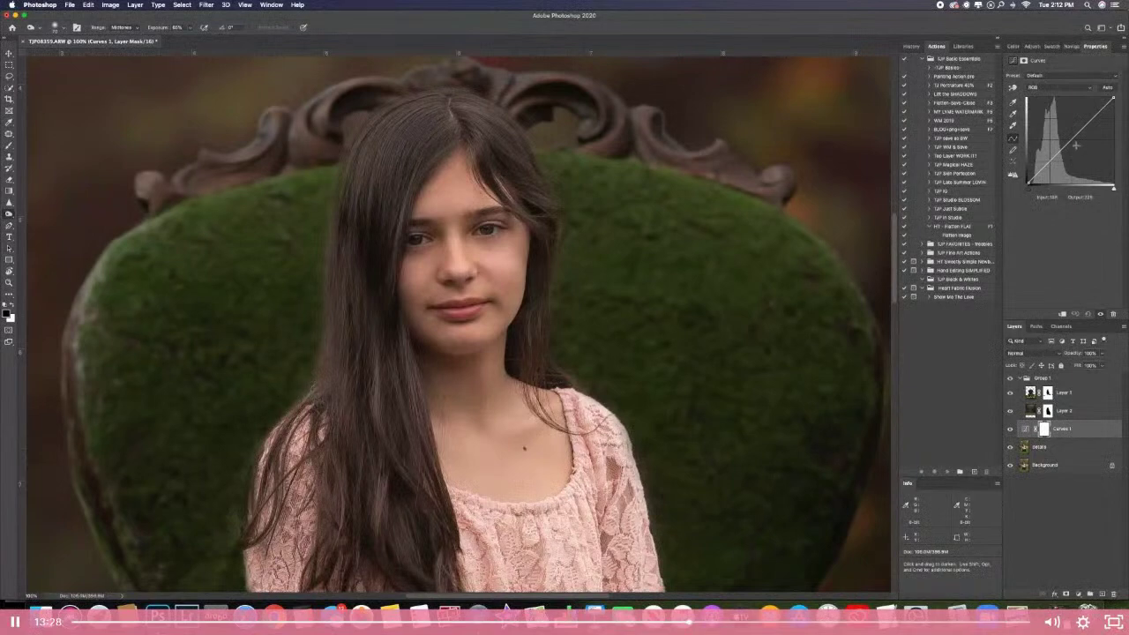
pyautogui.moveTo(1067, 144); pyautogui.dragTo(1068, 152)
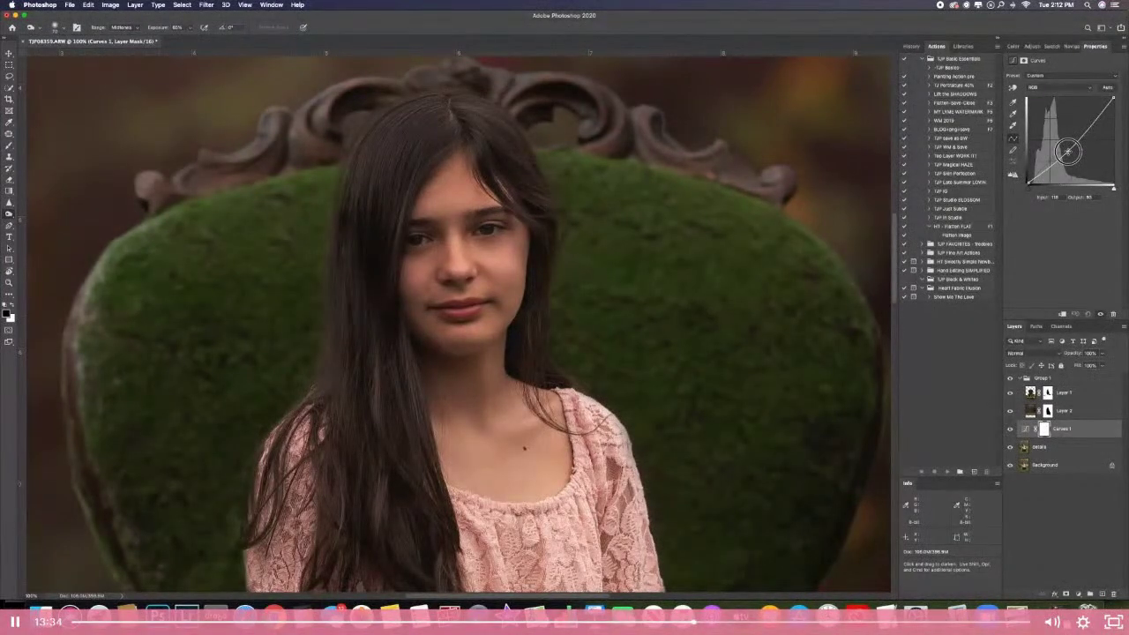
pyautogui.moveTo(1068, 151); pyautogui.dragTo(1069, 151)
# - Invert the Curves layer mask to black and paint white over the girl's hair so the darkening applies only there
pyautogui.click(1046, 429)
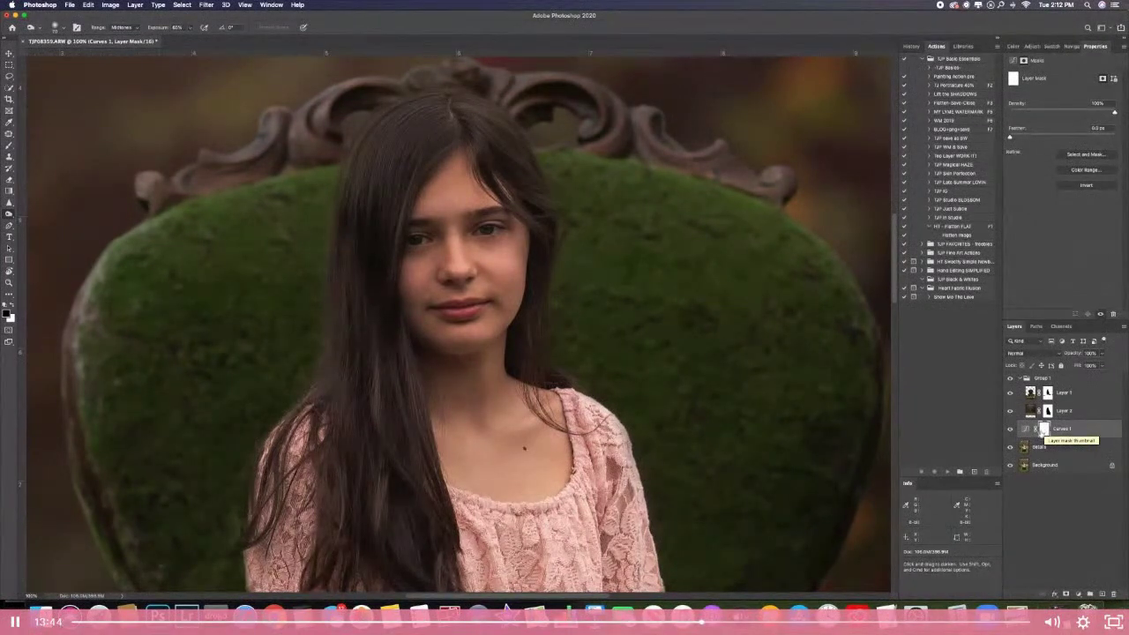
pyautogui.press('super+i')
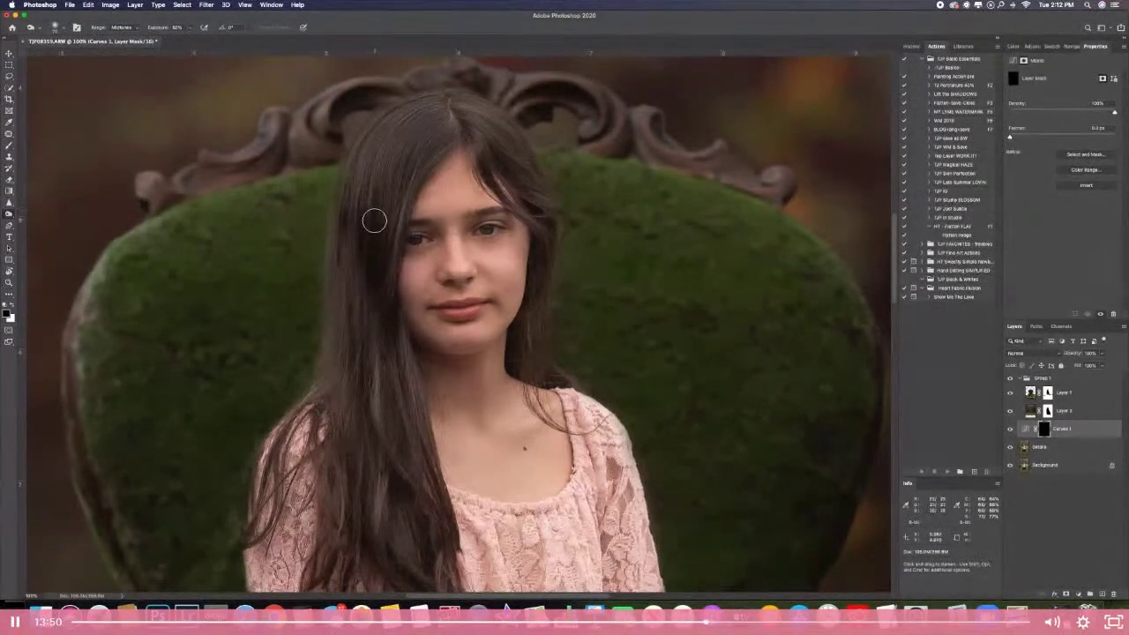
pyautogui.click(8, 147)
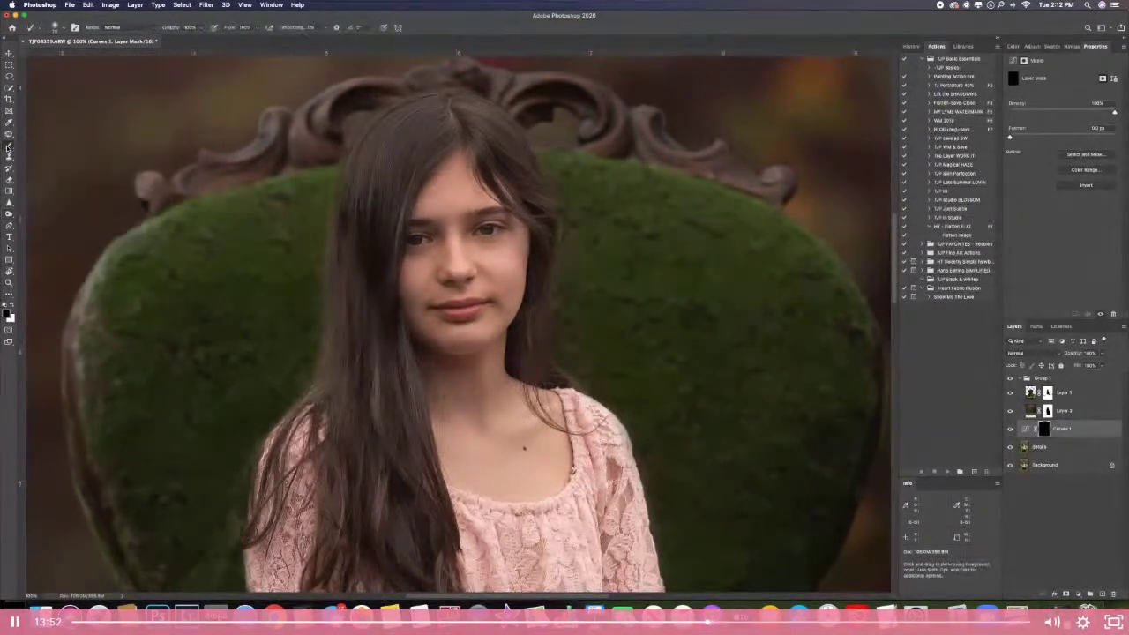
pyautogui.press('x')
pyautogui.moveTo(424, 115)
pyautogui.mouseDown()
pyautogui.moveTo(383, 129)
pyautogui.moveTo(366, 156)
pyautogui.moveTo(351, 200)
pyautogui.moveTo(345, 328)
pyautogui.moveTo(328, 386)
pyautogui.moveTo(343, 262)
pyautogui.moveTo(322, 381)
pyautogui.moveTo(330, 388)
pyautogui.moveTo(366, 330)
pyautogui.moveTo(358, 412)
pyautogui.moveTo(374, 353)
pyautogui.moveTo(356, 351)
pyautogui.moveTo(335, 437)
pyautogui.moveTo(334, 532)
pyautogui.moveTo(422, 571)
pyautogui.moveTo(392, 463)
pyautogui.moveTo(385, 379)
pyautogui.moveTo(410, 438)
pyautogui.moveTo(373, 278)
pyautogui.moveTo(439, 109)
pyautogui.moveTo(461, 106)
pyautogui.moveTo(510, 134)
pyautogui.moveTo(456, 104)
pyautogui.moveTo(516, 171)
pyautogui.mouseUp()
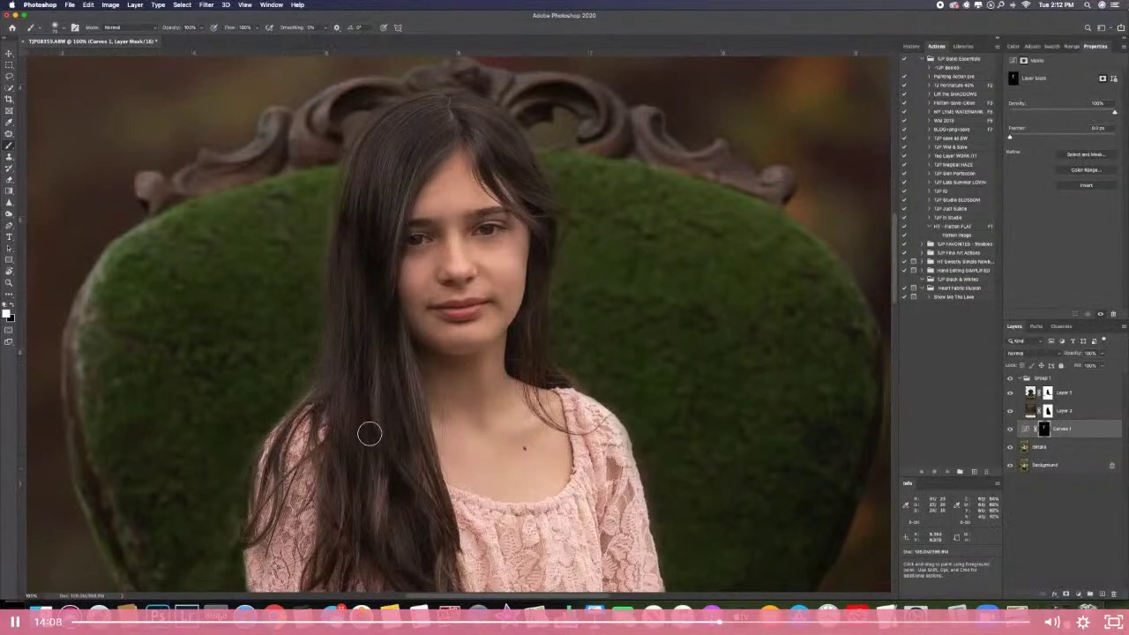
pyautogui.scroll(-5, 411, 429)
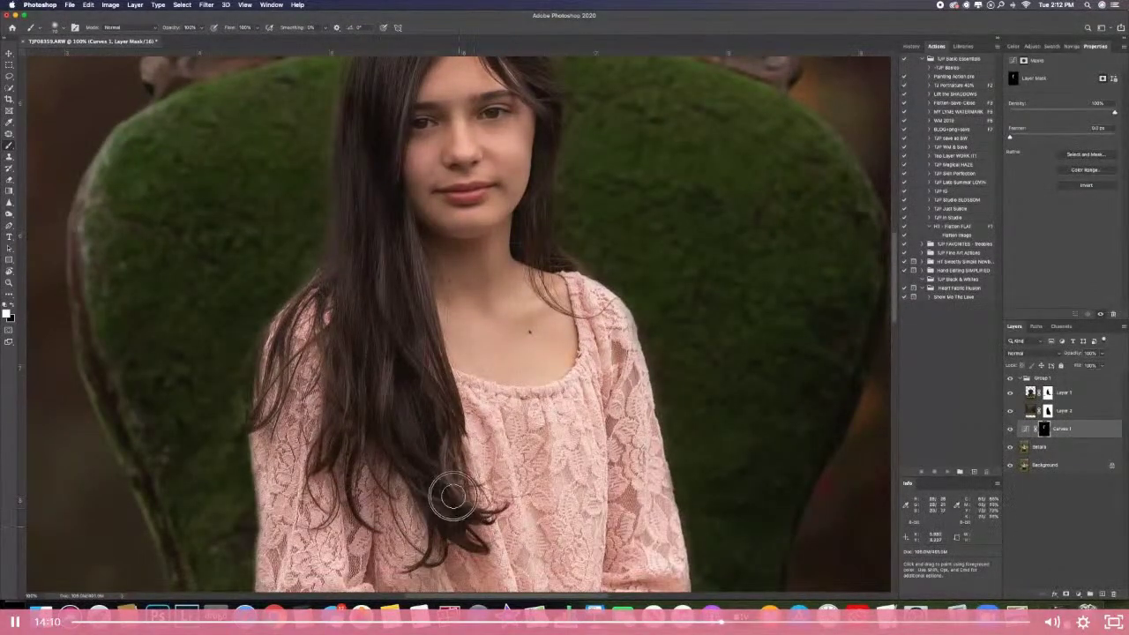
pyautogui.scroll(5, 405, 336)
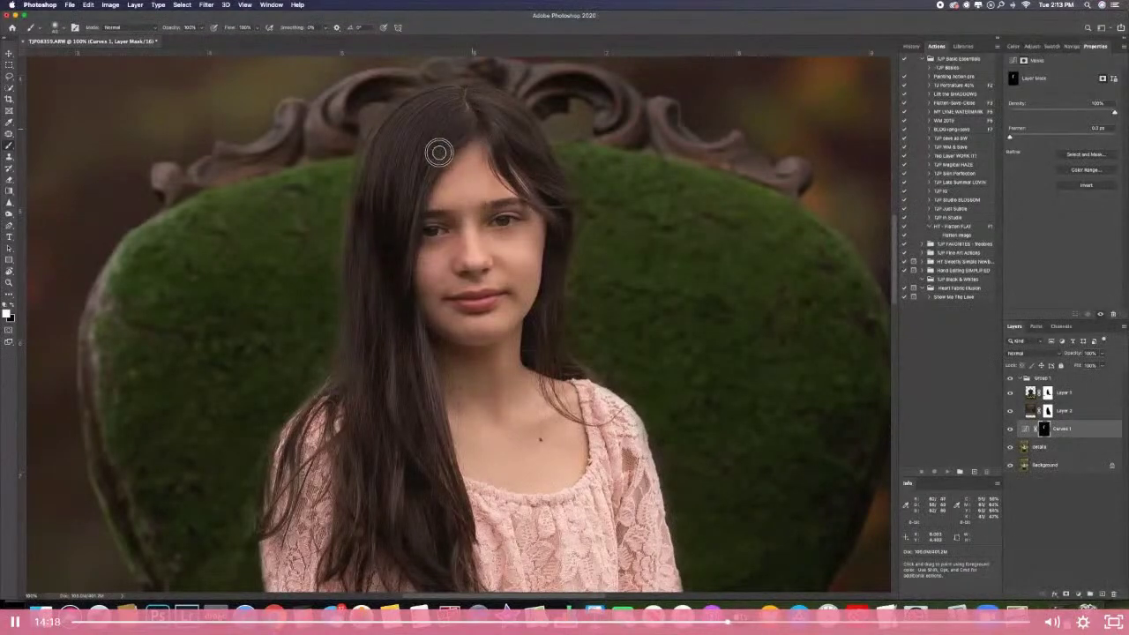
# - Compare the hair with the Curves layer hidden and shown, and examine the effect across the whole composite and in close-up
pyautogui.click(1010, 429)
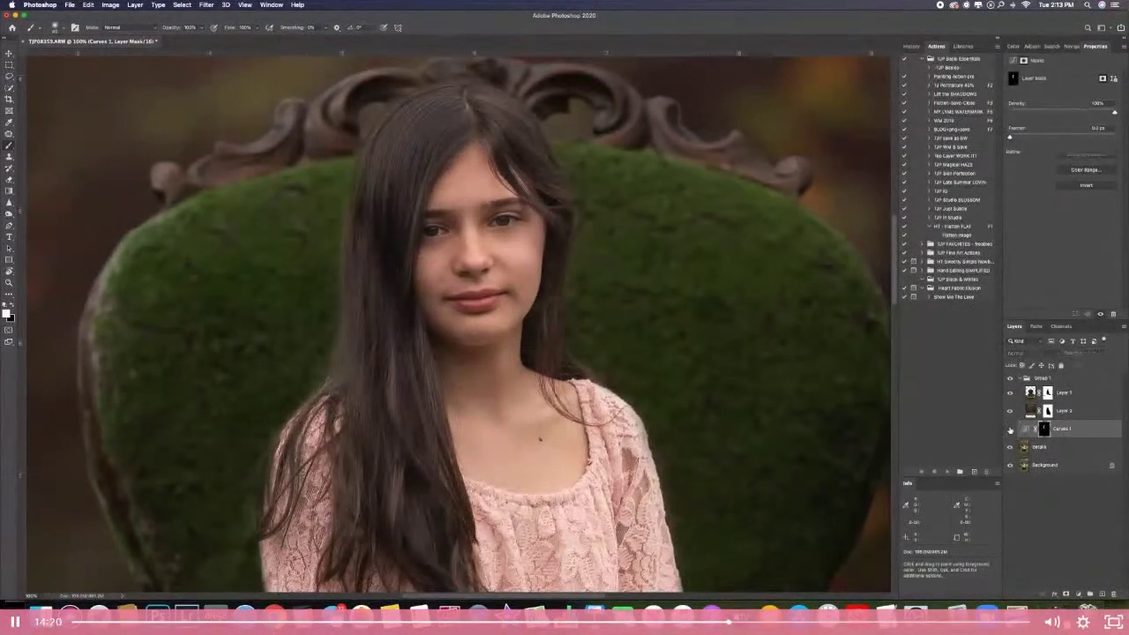
pyautogui.click(1010, 429)
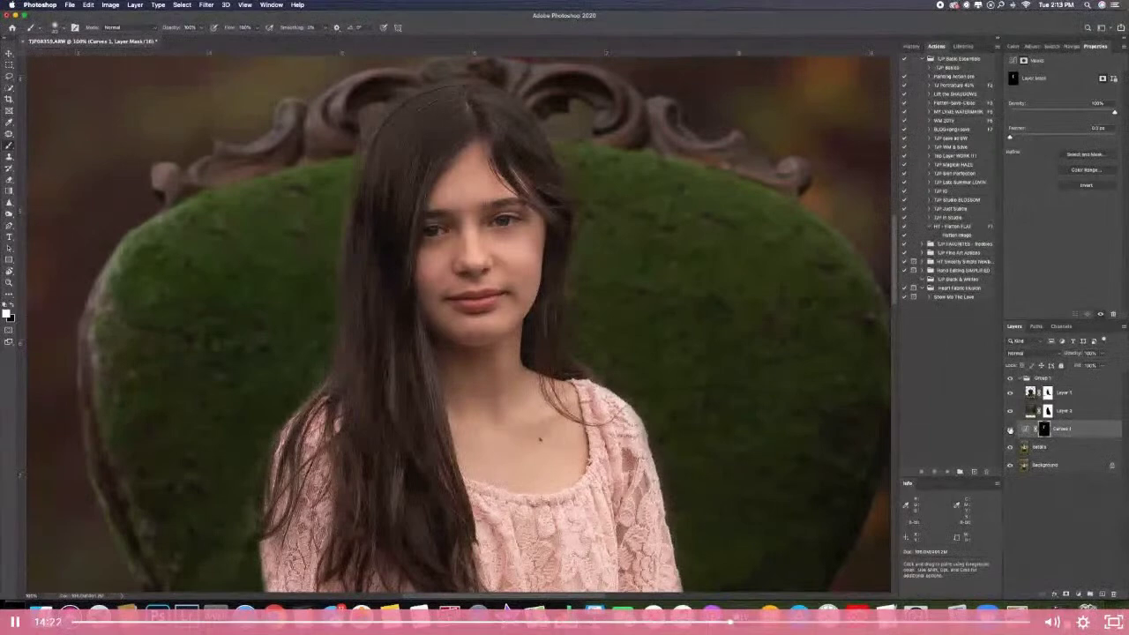
pyautogui.press('super+minus')
pyautogui.press('super+minus')
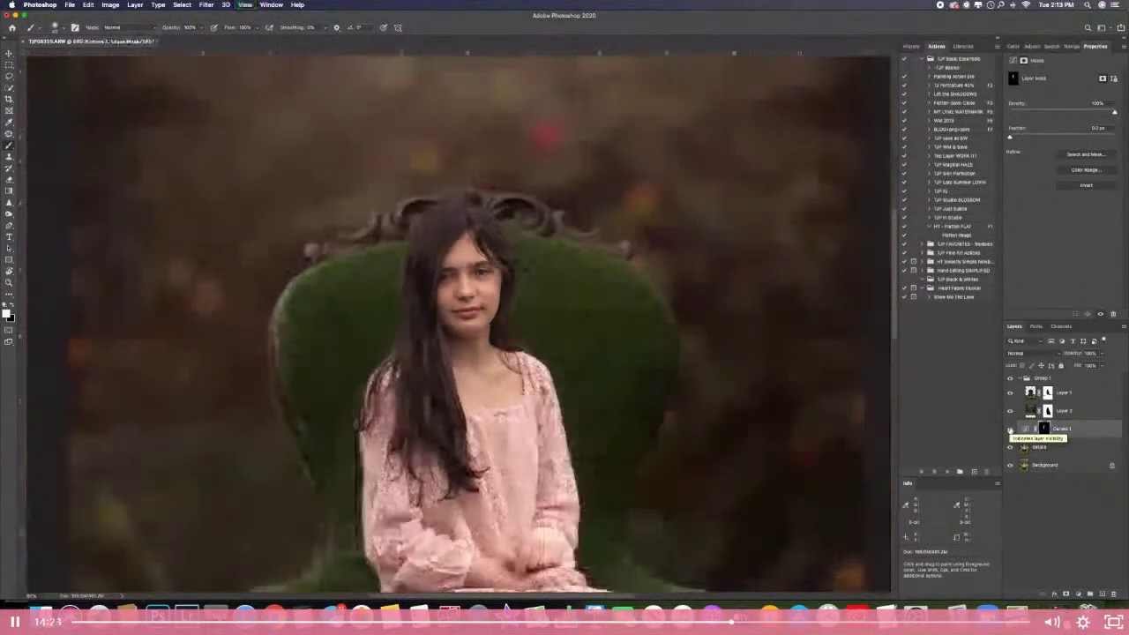
pyautogui.press('super+minus')
pyautogui.press('super+minus')
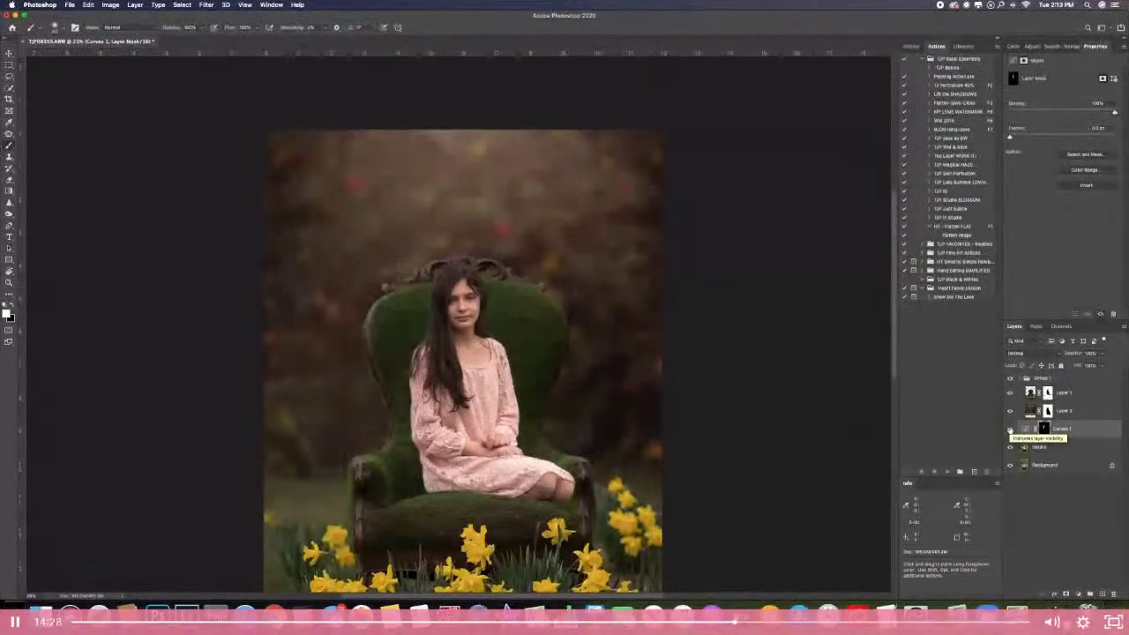
pyautogui.press('super+plus')
pyautogui.press('super+plus')
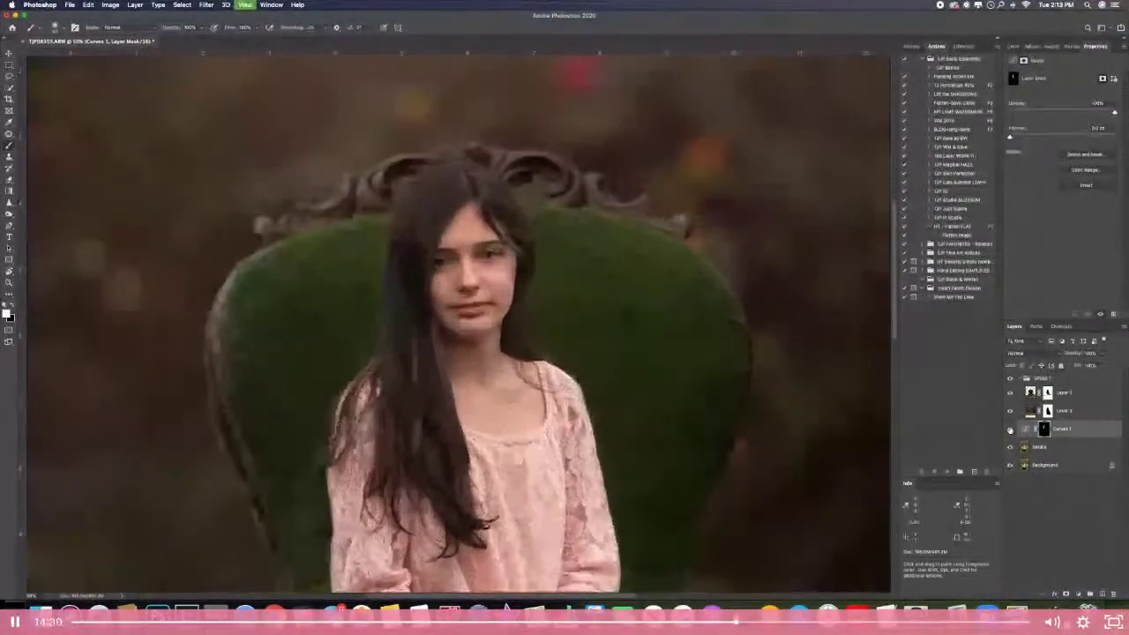
pyautogui.press('super+plus')
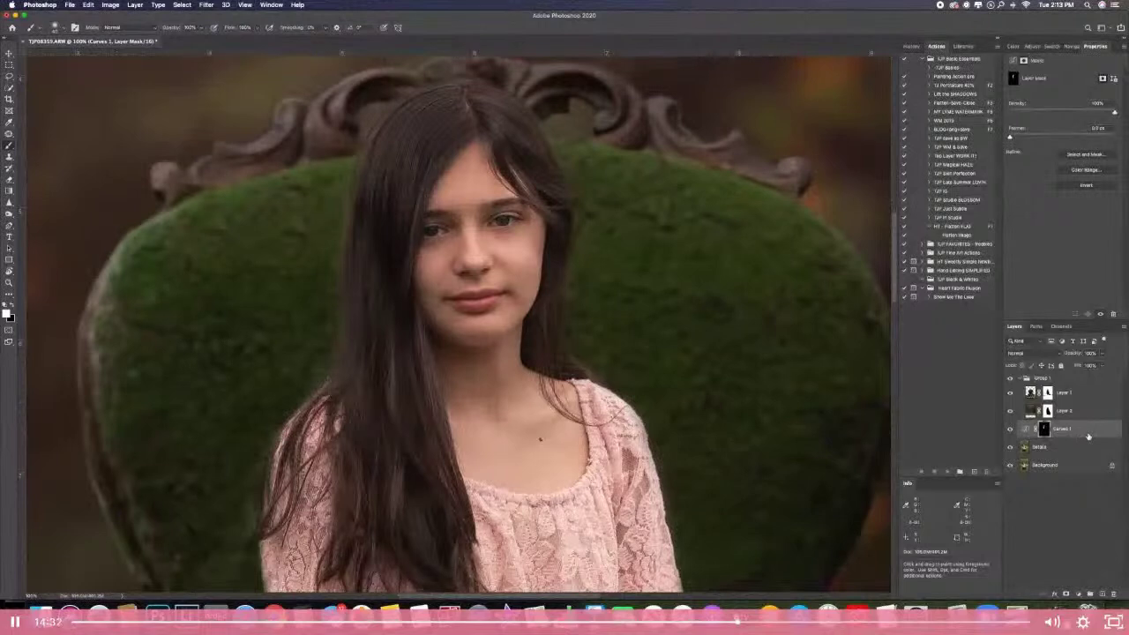
# - Brighten both of the girl's eyes on the details layer using the Dodge tool with a small brush and Midtones range
pyautogui.click(1025, 446)
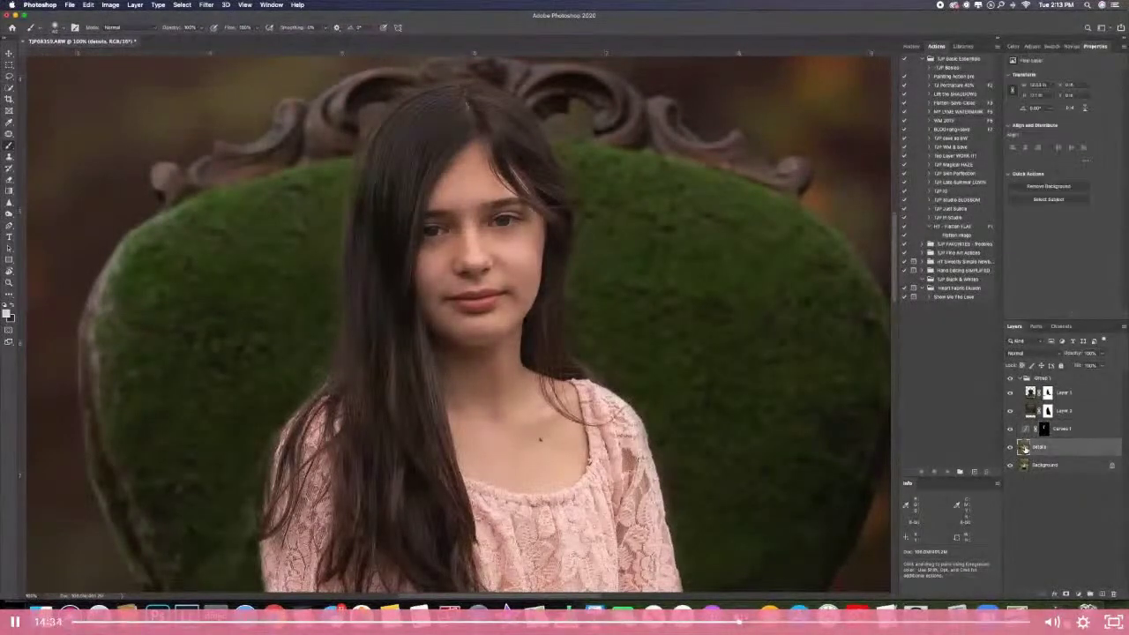
pyautogui.click(8, 214)
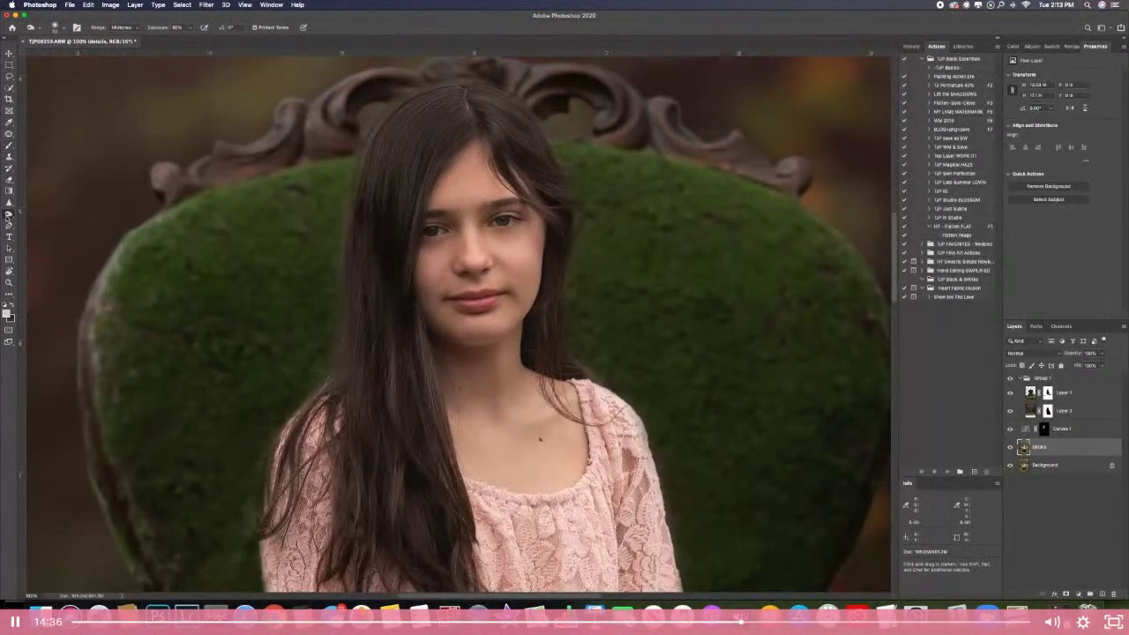
pyautogui.scroll(-1, 7, 215)
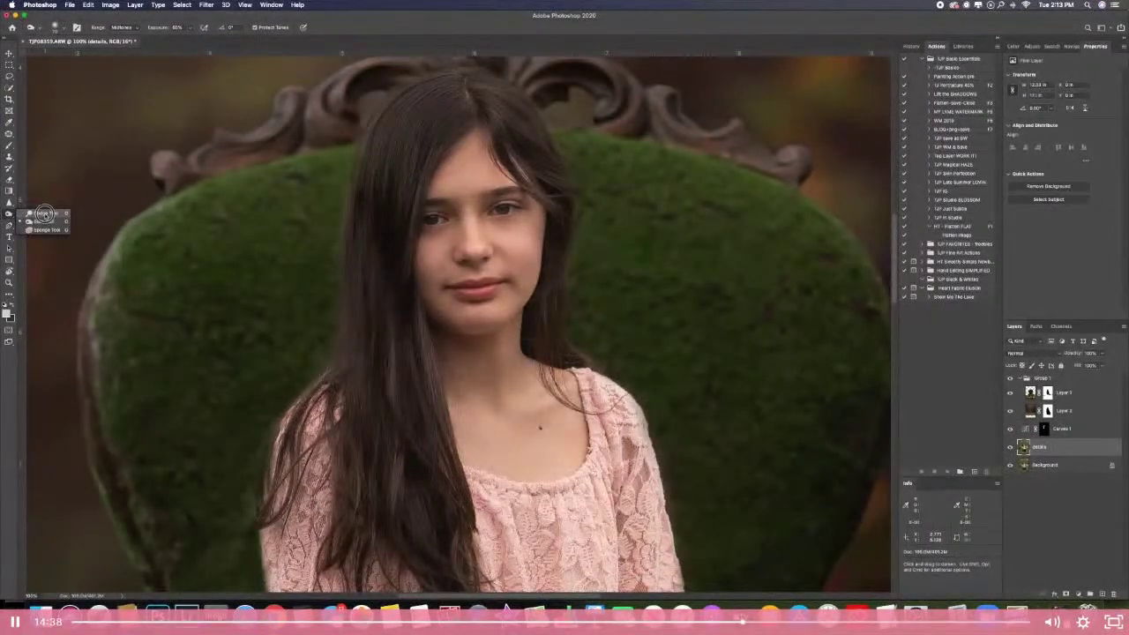
pyautogui.click(44, 214)
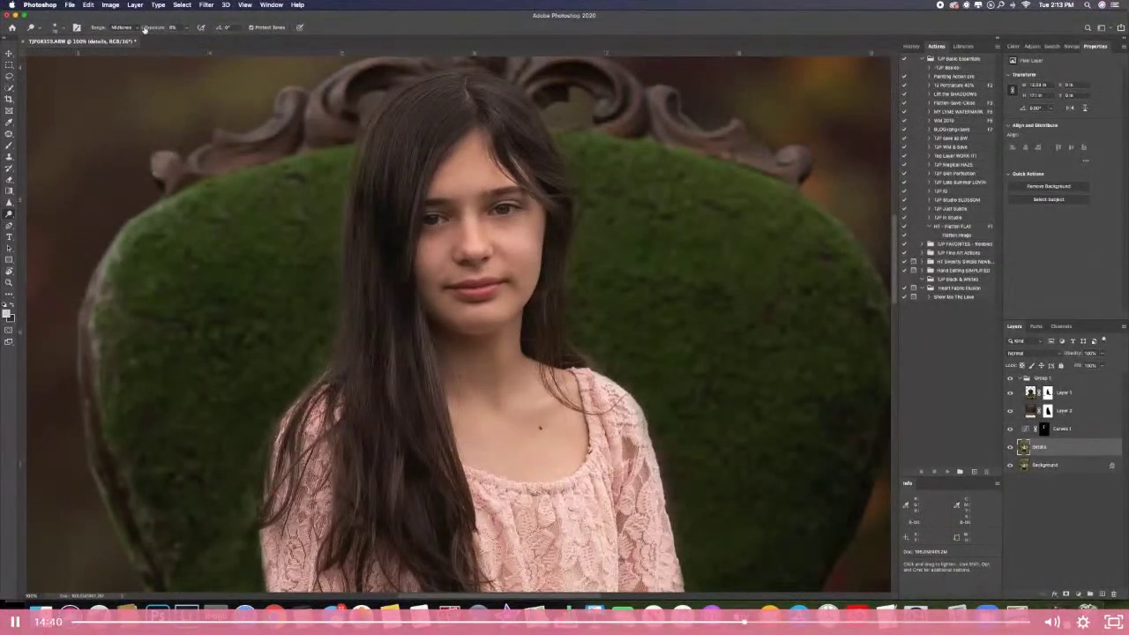
pyautogui.click(187, 28)
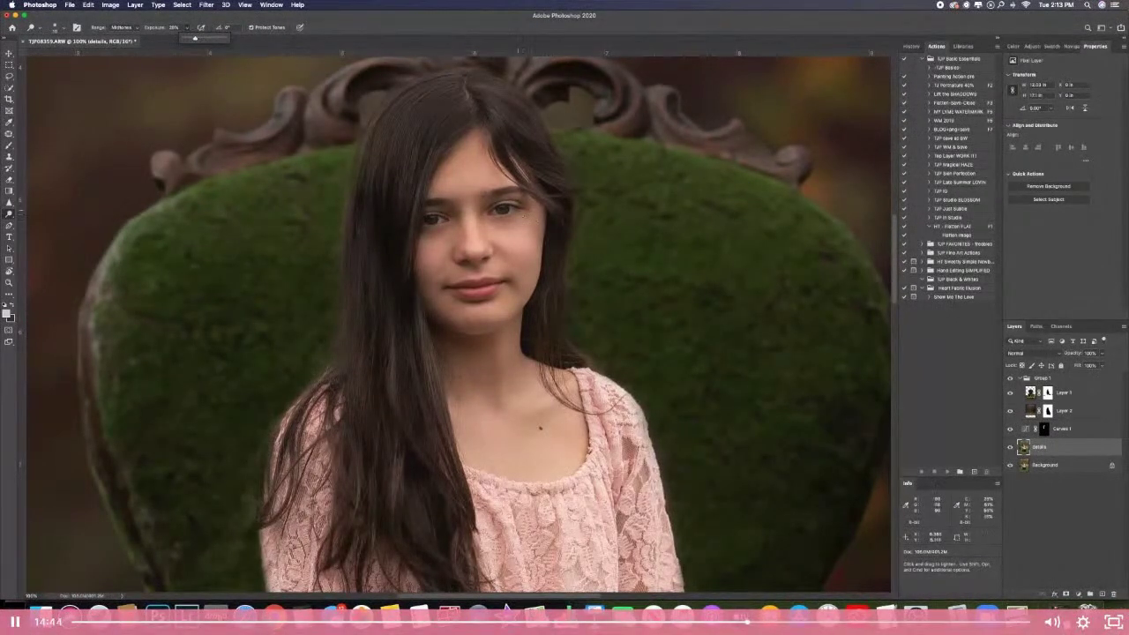
pyautogui.click(517, 208)
pyautogui.press(']')
pyautogui.moveTo(505, 211); pyautogui.dragTo(509, 206)
pyautogui.moveTo(432, 220); pyautogui.dragTo(437, 220)
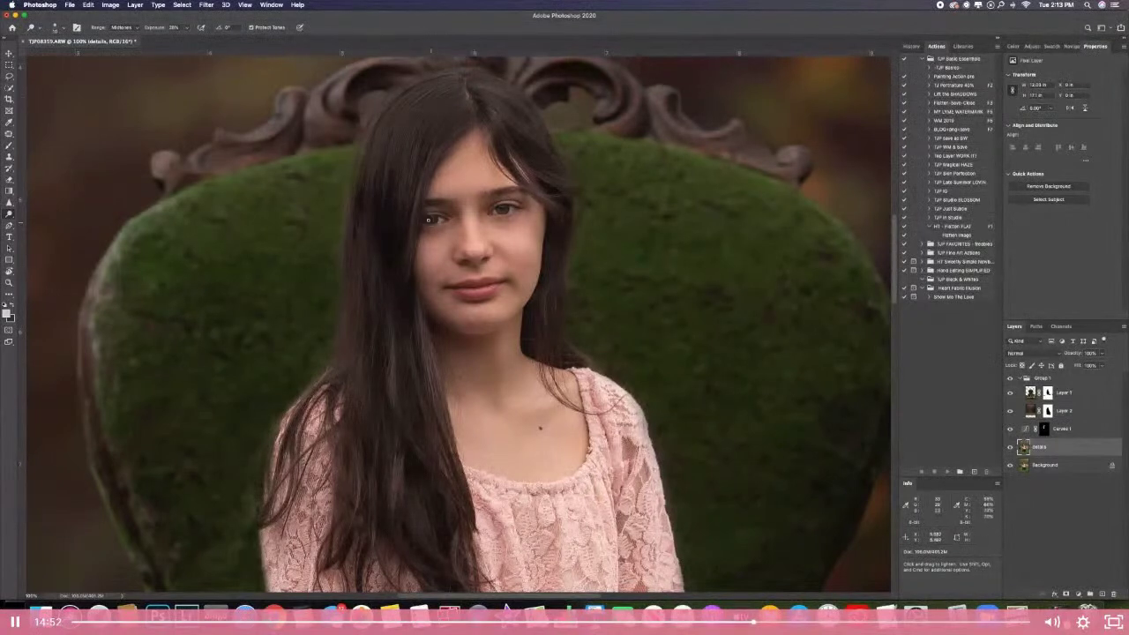
# - Adjust the Dodge exposure and lighten the irises of both eyes a little more
pyautogui.click(187, 28)
pyautogui.click(437, 220)
pyautogui.moveTo(504, 211)
pyautogui.mouseDown()
pyautogui.moveTo(562, 216)
pyautogui.moveTo(504, 209)
pyautogui.mouseUp()
# - Examine the overall composite at several zoom levels to judge how the brightened eyes look within the full picture
pyautogui.press('super+minus')
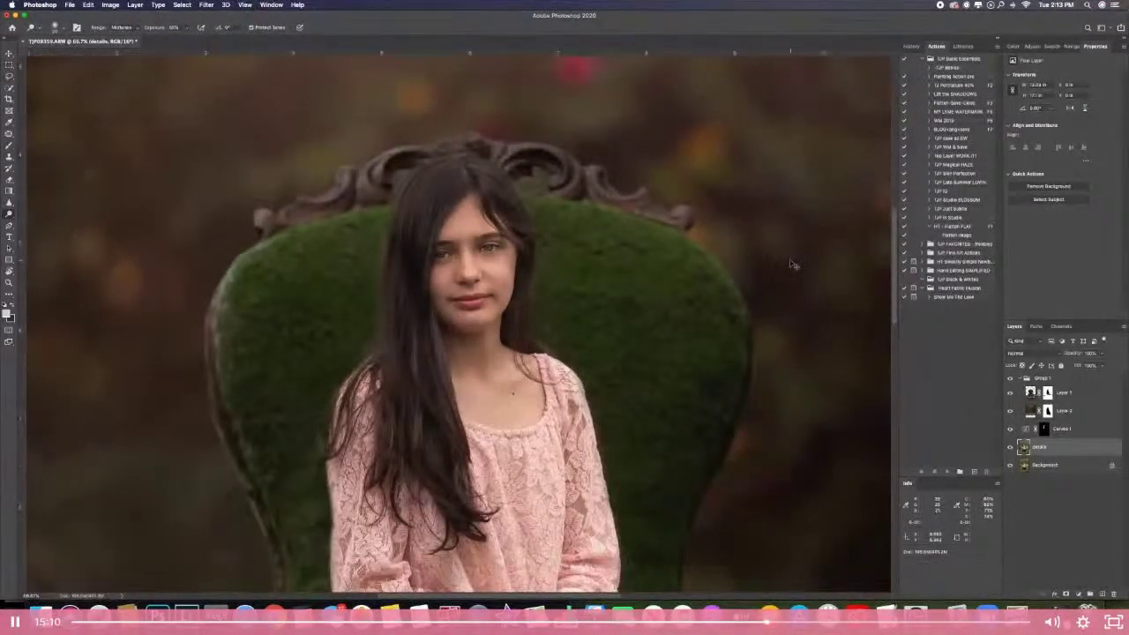
pyautogui.press('super+minus')
pyautogui.press('super+minus')
pyautogui.press('super+minus')
pyautogui.press('super+minus')
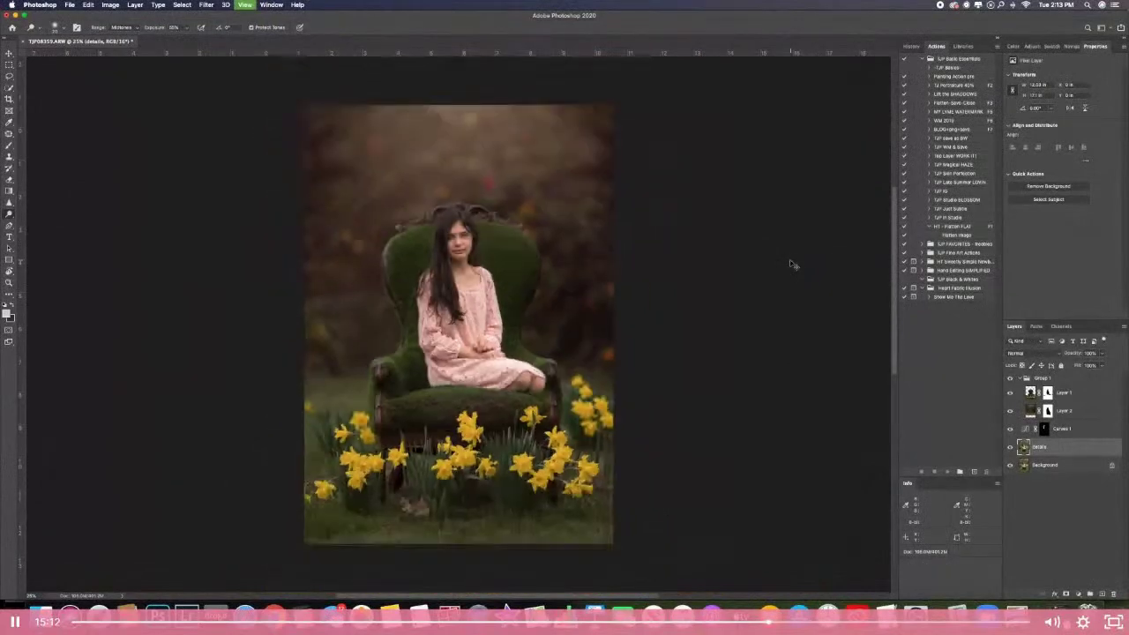
pyautogui.press('super+plus')
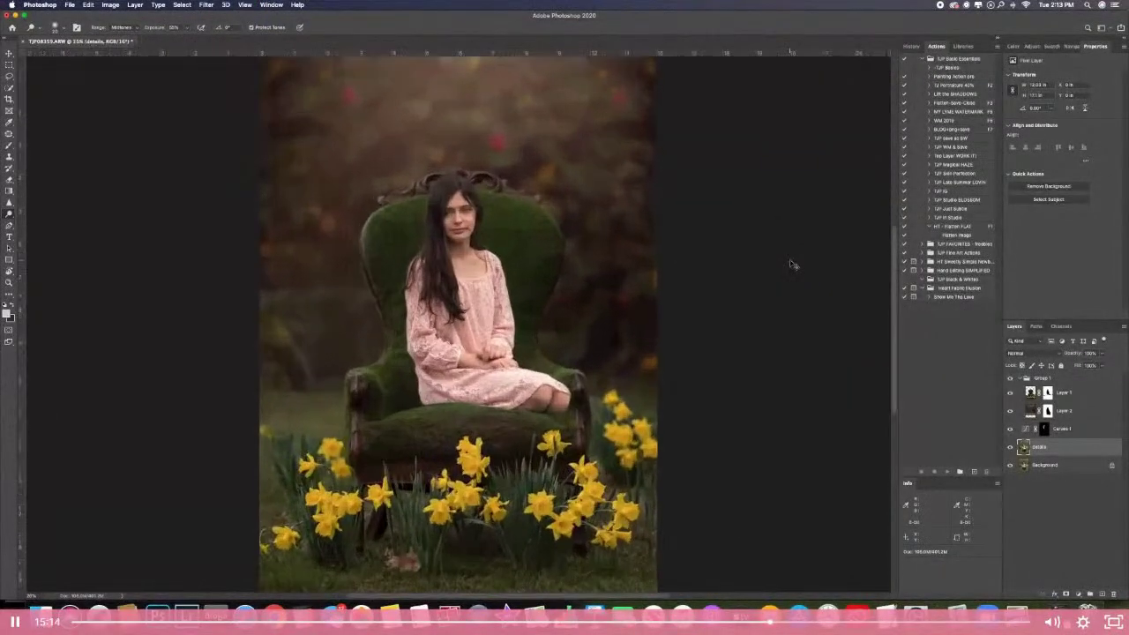
pyautogui.press('super+plus')
pyautogui.press('super+plus')
pyautogui.press('super+minus')
pyautogui.press('super+minus')
pyautogui.press('super+minus')
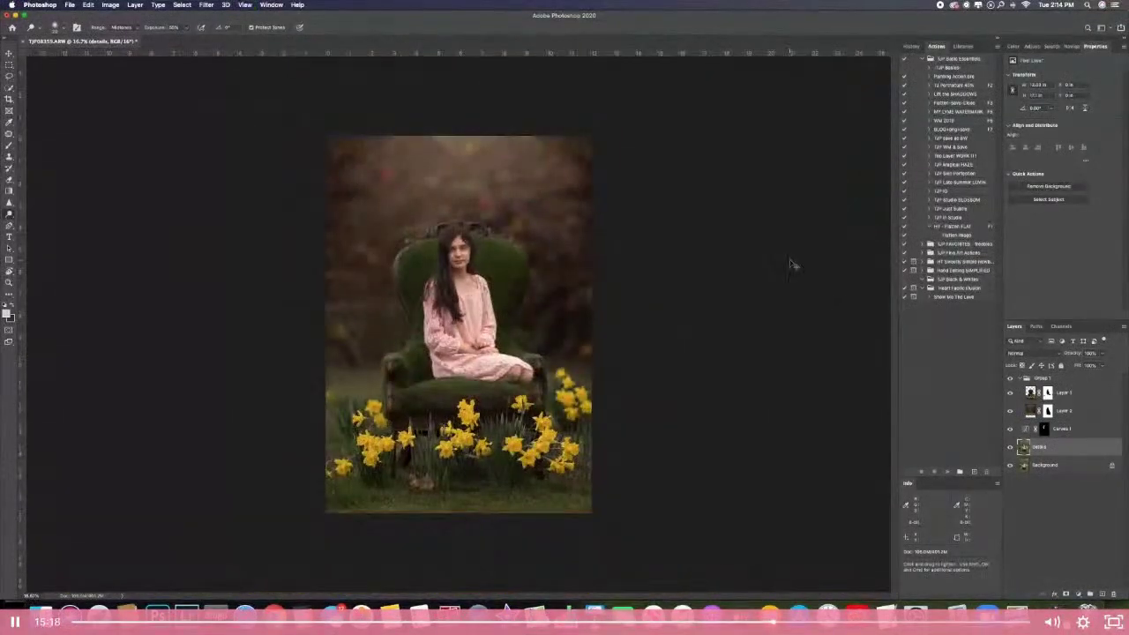
# - Lighten the girl's lower lip on the details layer with a Dodge stroke along its length
pyautogui.press('super+plus')
pyautogui.press('super+plus')
pyautogui.press('super+plus')
pyautogui.press('super+plus')
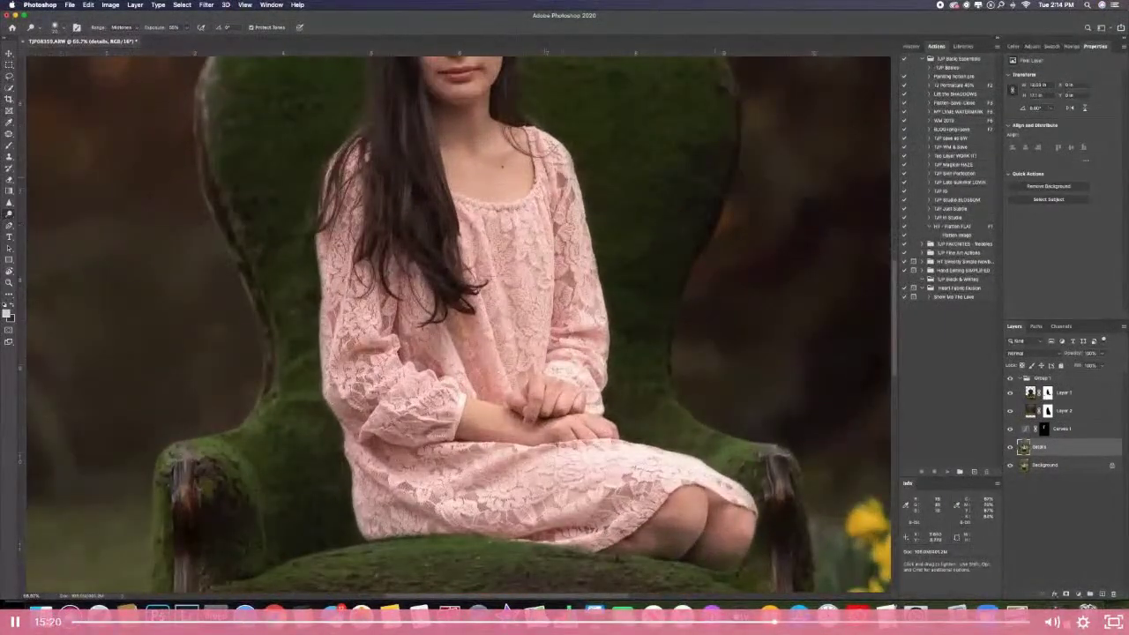
pyautogui.scroll(5, 459, 324)
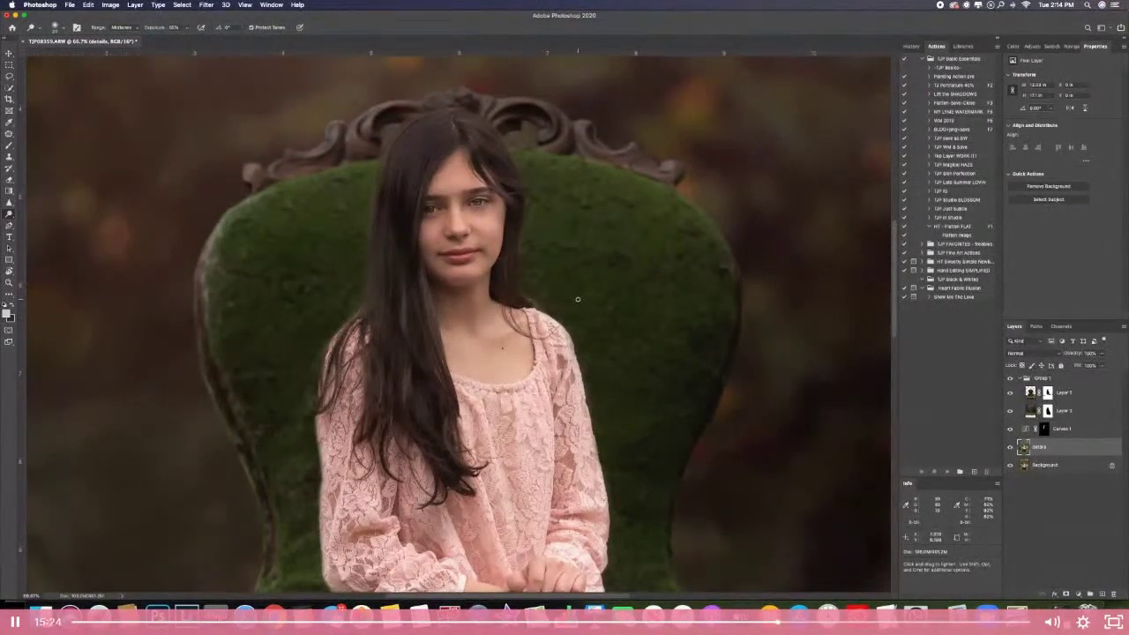
pyautogui.press('super+plus')
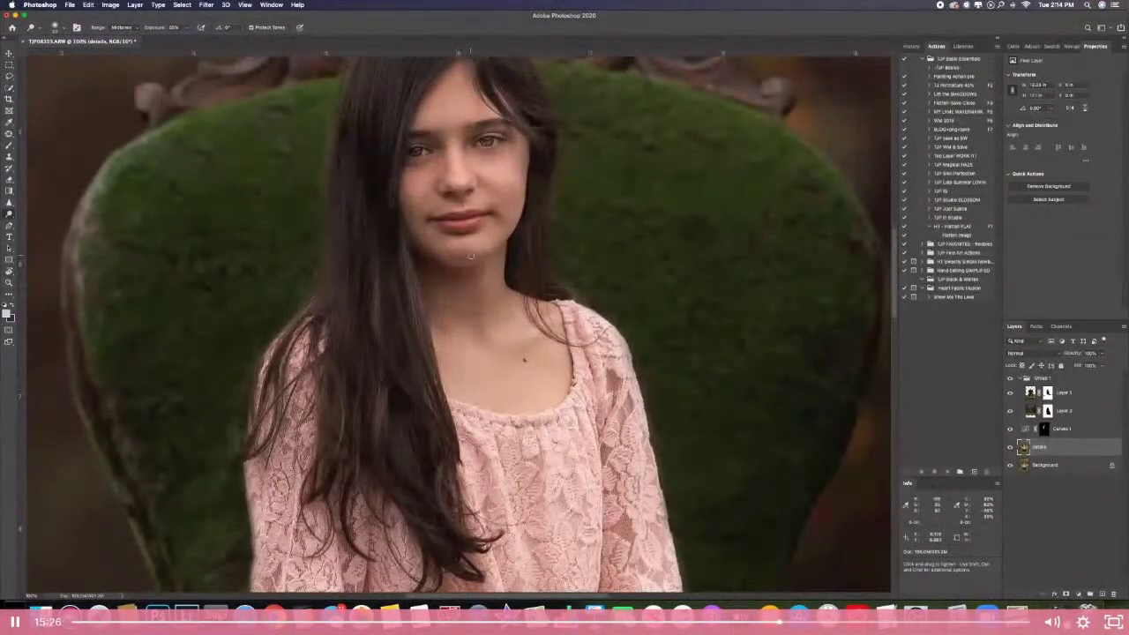
pyautogui.scroll(2, 480, 221)
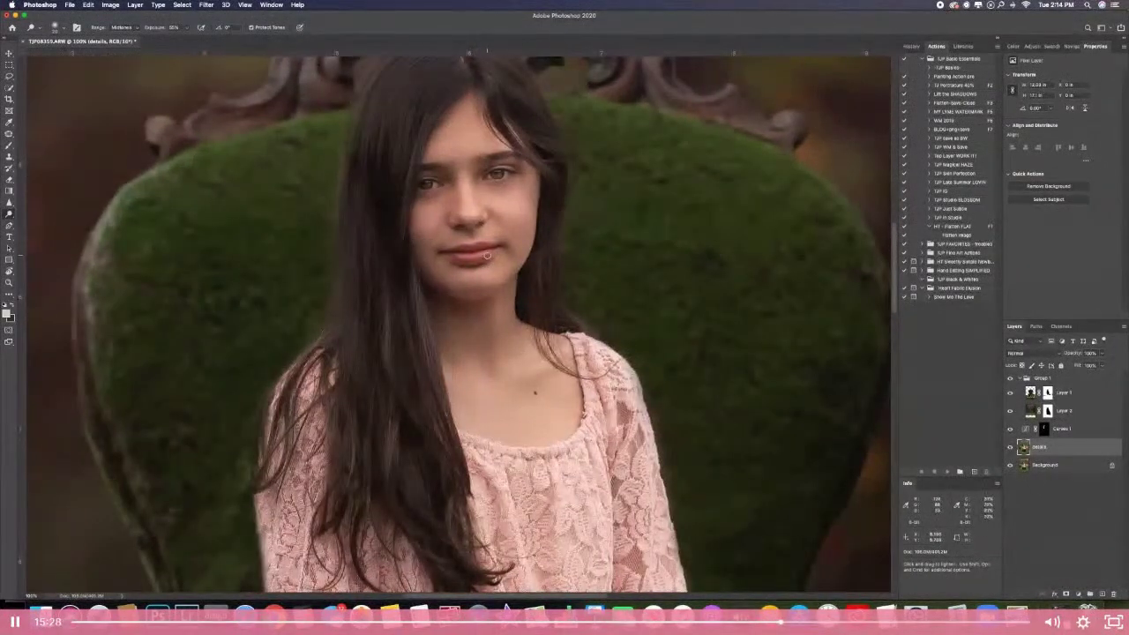
pyautogui.moveTo(487, 253); pyautogui.dragTo(454, 254)
# - Lower the Dodge exposure, enlarge the brush, and lighten the girl's nose, the areas around both eyes, and the chin
pyautogui.moveTo(186, 30); pyautogui.dragTo(171, 39)
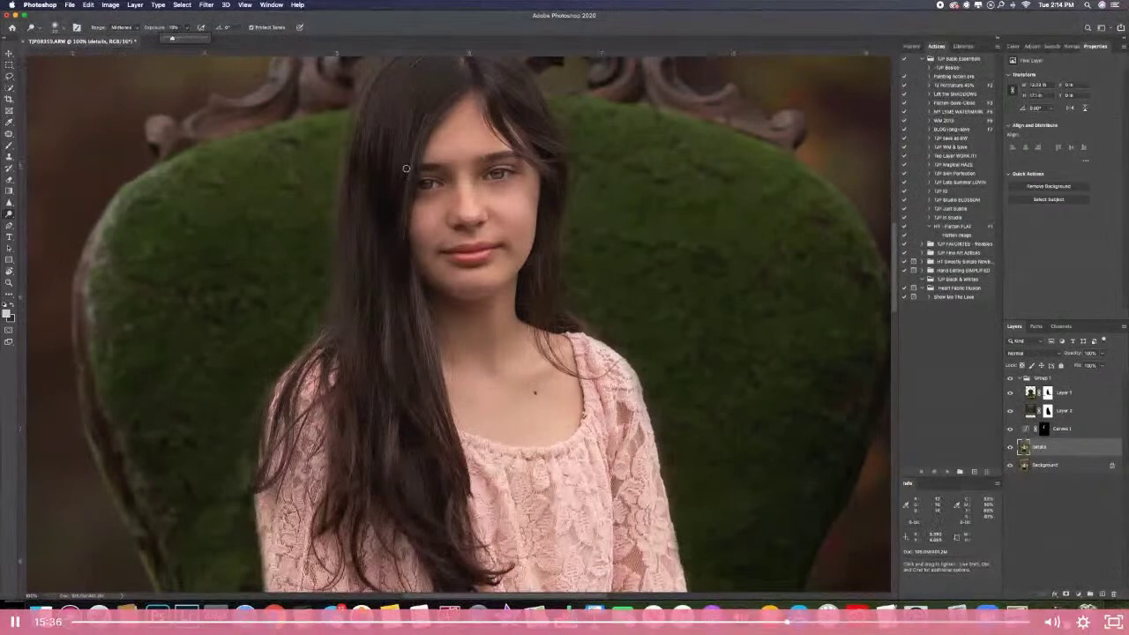
pyautogui.click(471, 226)
pyautogui.press(']')
pyautogui.press(']')
pyautogui.press(']')
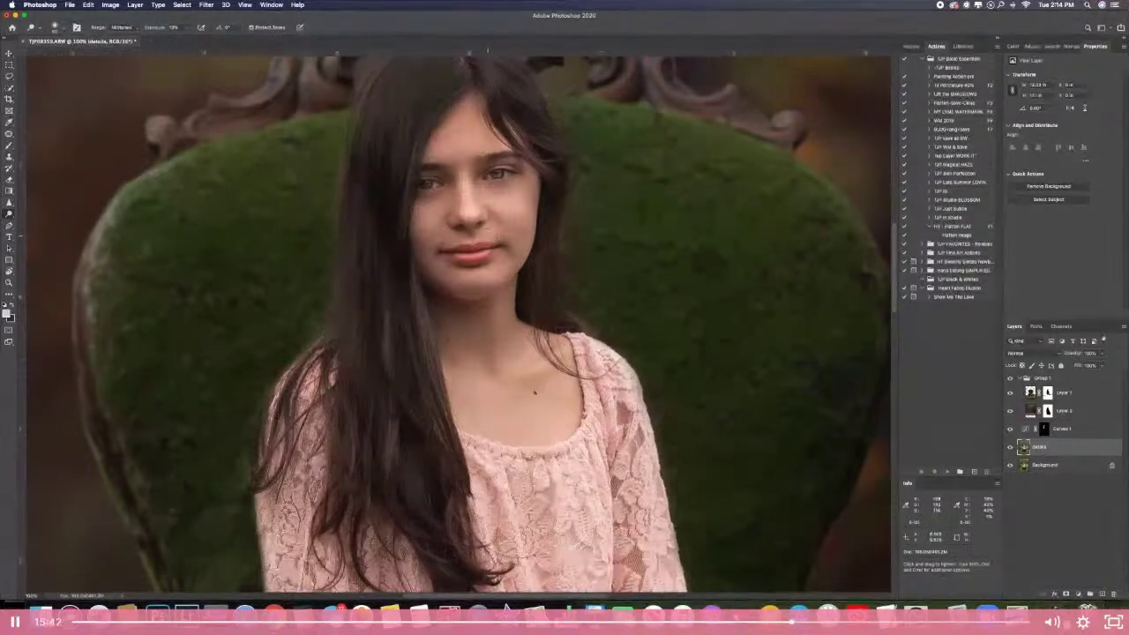
pyautogui.moveTo(500, 168)
pyautogui.mouseDown()
pyautogui.moveTo(520, 163)
pyautogui.moveTo(426, 194)
pyautogui.mouseUp()
pyautogui.moveTo(488, 176); pyautogui.dragTo(483, 183)
pyautogui.moveTo(488, 272)
pyautogui.mouseDown()
pyautogui.moveTo(453, 278)
pyautogui.moveTo(489, 289)
pyautogui.mouseUp()
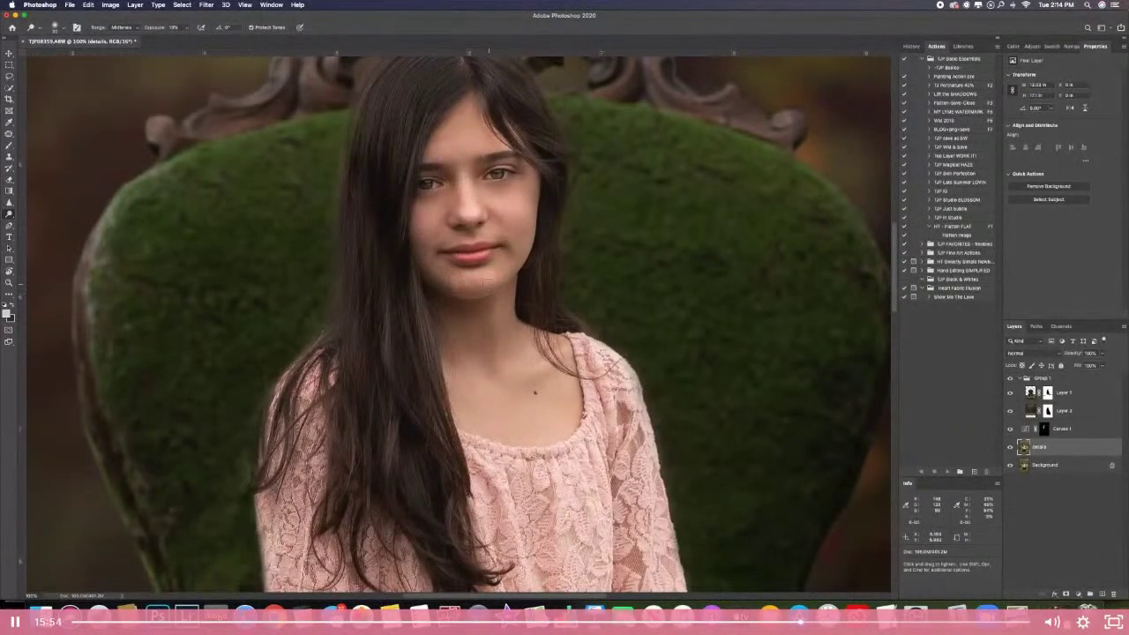
# - Lighten the skin beneath the girl's eye and along her chin with Dodge strokes on the details layer
pyautogui.moveTo(491, 198)
pyautogui.mouseDown()
pyautogui.moveTo(525, 222)
pyautogui.moveTo(499, 203)
pyautogui.mouseUp()
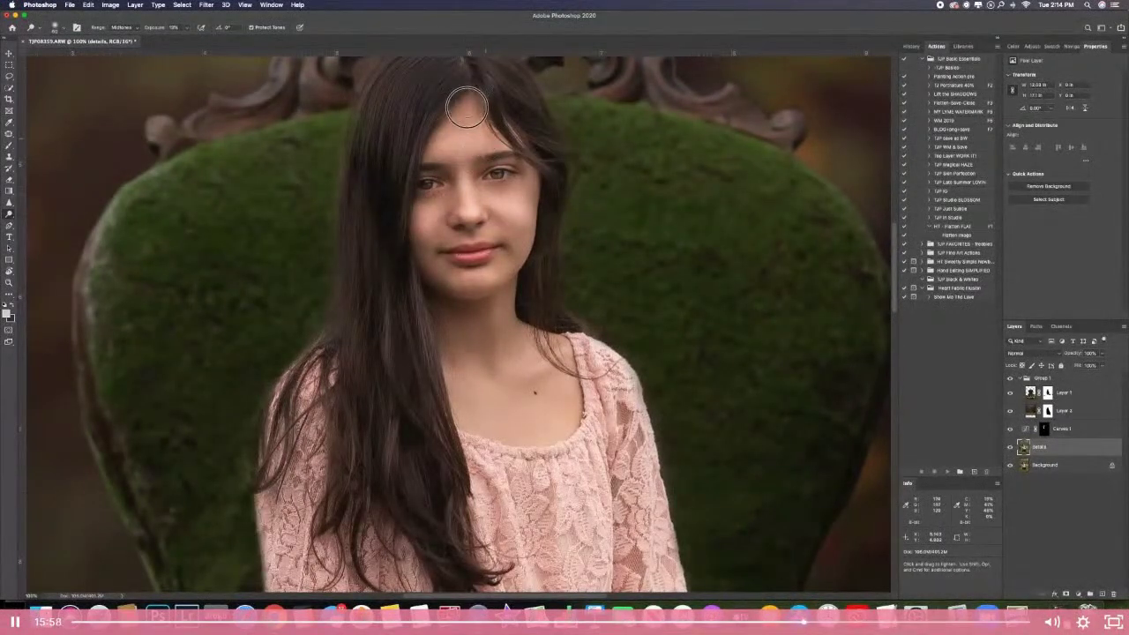
pyautogui.moveTo(485, 291)
pyautogui.mouseDown()
pyautogui.moveTo(472, 288)
pyautogui.moveTo(482, 289)
pyautogui.mouseUp()
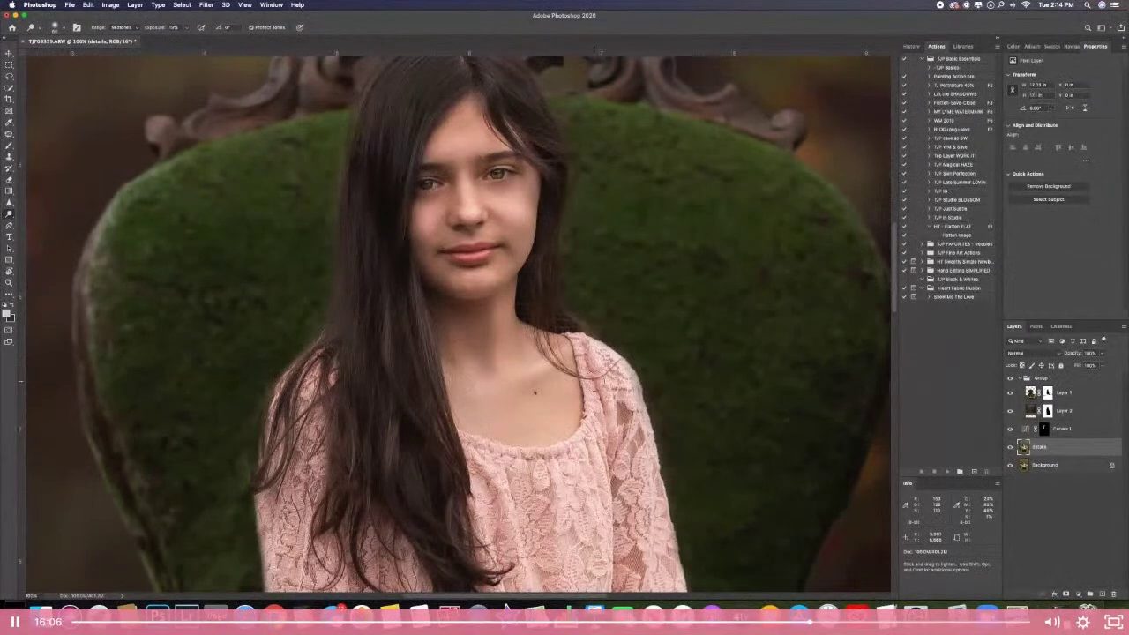
pyautogui.scroll(1, 597, 381)
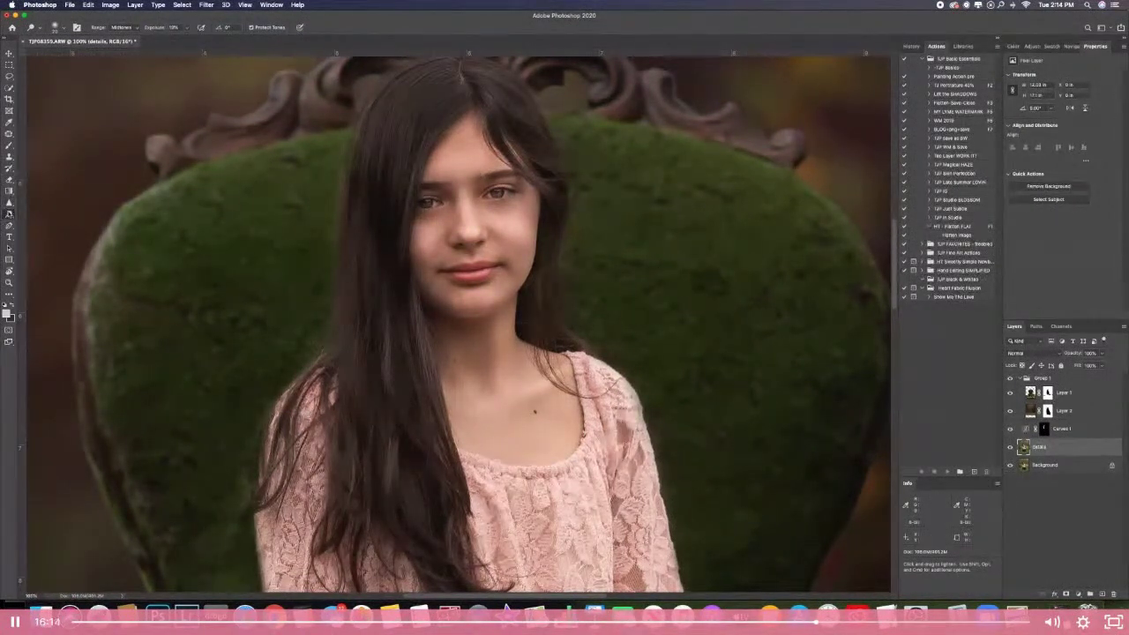
# - Switch to the Burn tool at a low exposure, shrink the brush, and darken the side of the nose up toward the eye
pyautogui.click(8, 213)
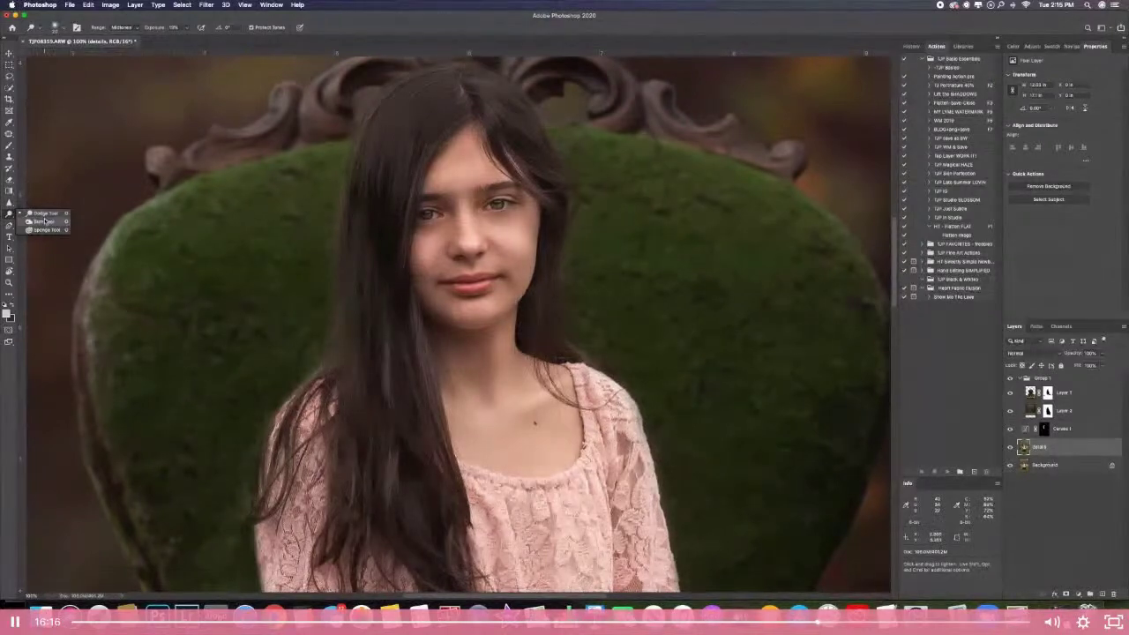
pyautogui.click(43, 221)
pyautogui.click(190, 28)
pyautogui.moveTo(171, 39); pyautogui.dragTo(170, 39)
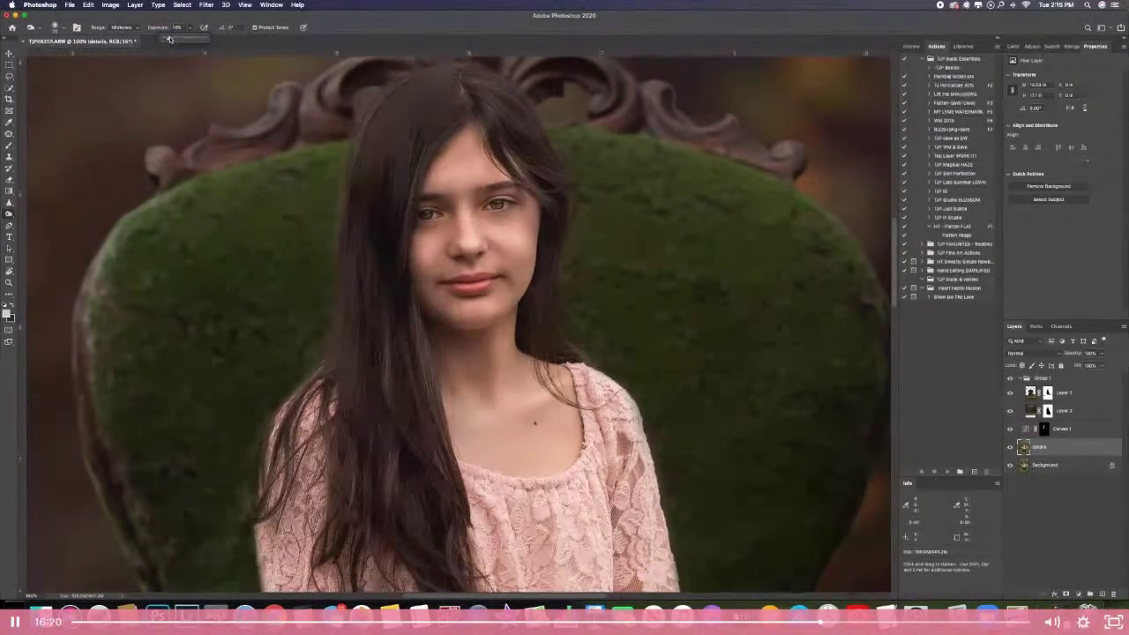
pyautogui.press('[')
pyautogui.press('[')
pyautogui.press('[')
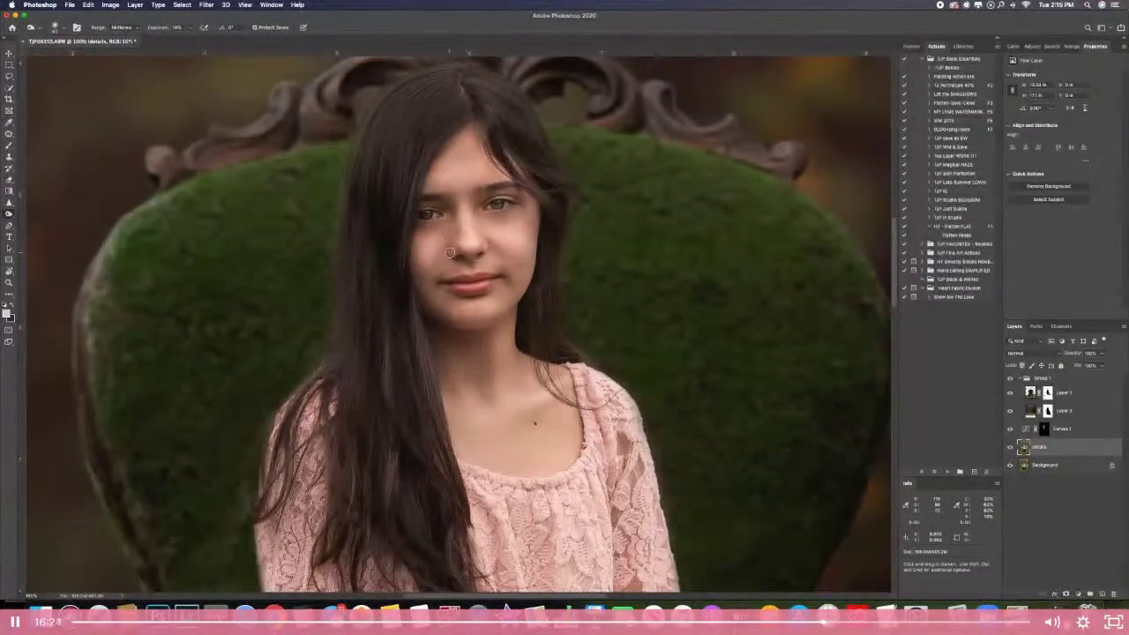
pyautogui.moveTo(450, 248); pyautogui.dragTo(454, 214)
# - Raise the Burn exposure to 50%, use a much smaller brush, and darken the lower lash line of the girl's eye
pyautogui.press('[')
pyautogui.press('[')
pyautogui.press('[')
pyautogui.press('[')
pyautogui.press('super+plus')
pyautogui.press('super+plus')
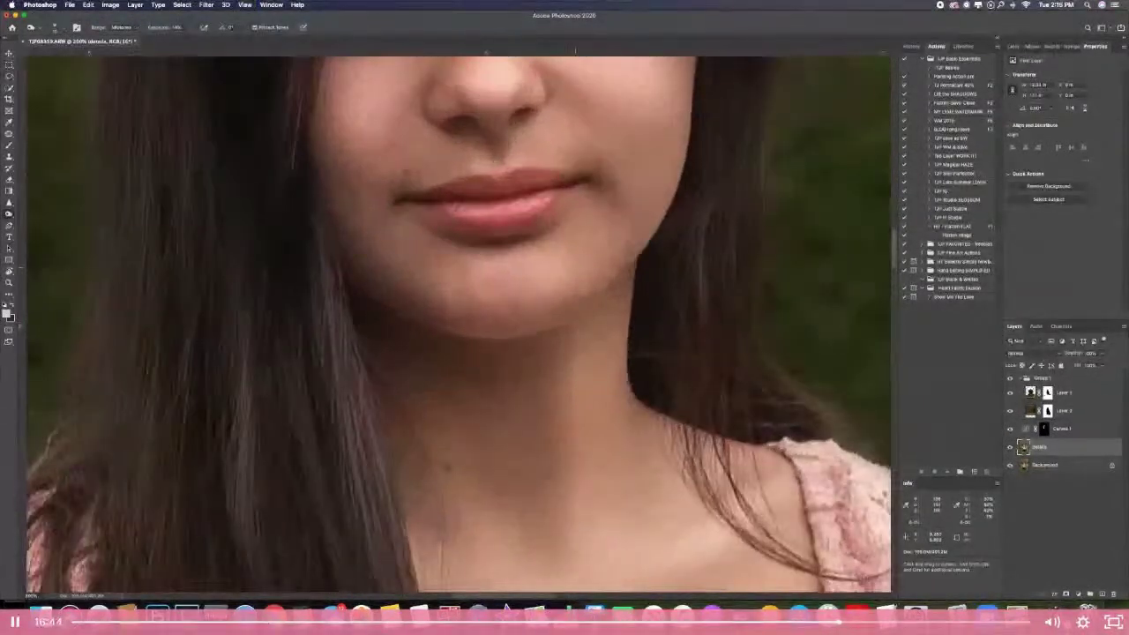
pyautogui.moveTo(567, 273); pyautogui.dragTo(561, 373)
pyautogui.scroll(3, 558, 274)
pyautogui.press('super+minus')
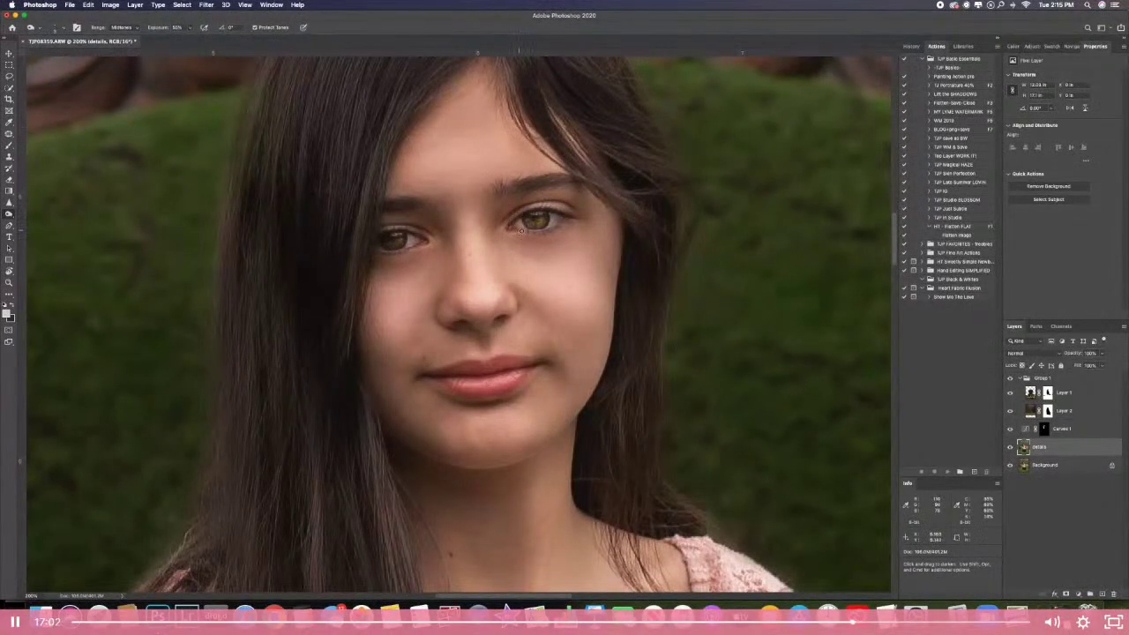
pyautogui.moveTo(545, 231); pyautogui.dragTo(567, 221)
pyautogui.press('super+0')
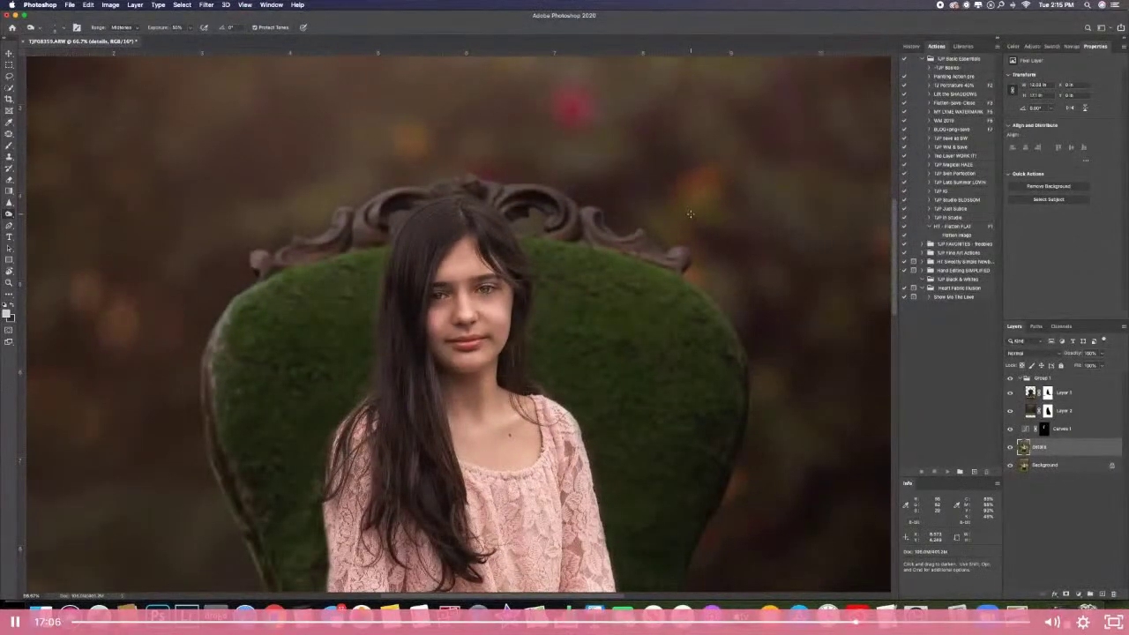
# - Switch back to the Dodge tool and lighten the girl's knees on the details layer
pyautogui.press('super+minus')
pyautogui.press('super+minus')
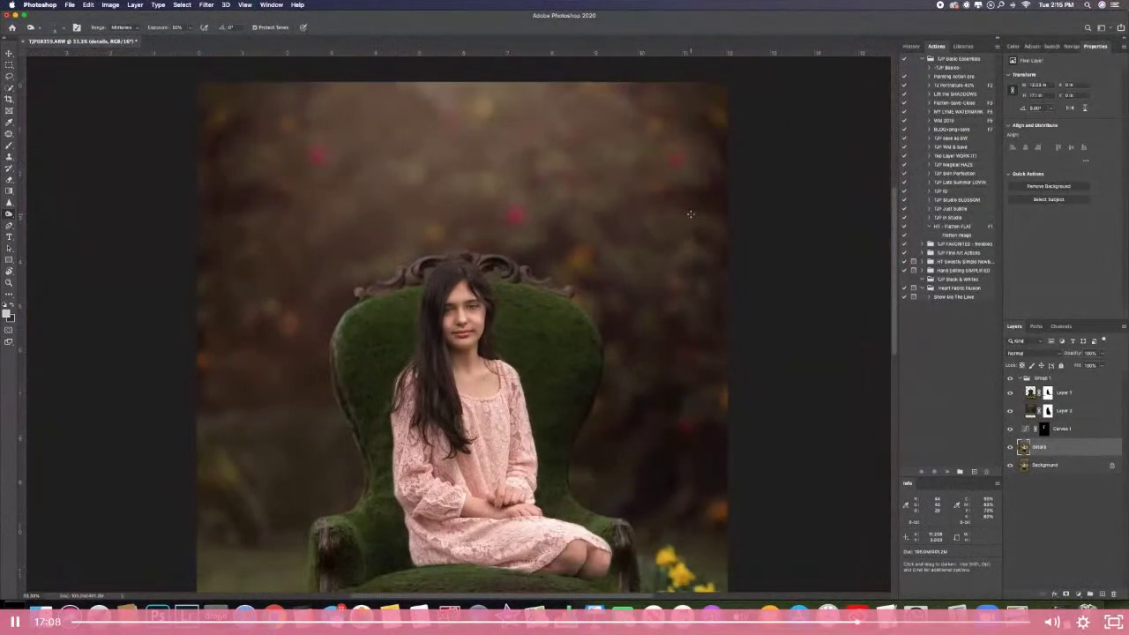
pyautogui.scroll(-4, 528, 308)
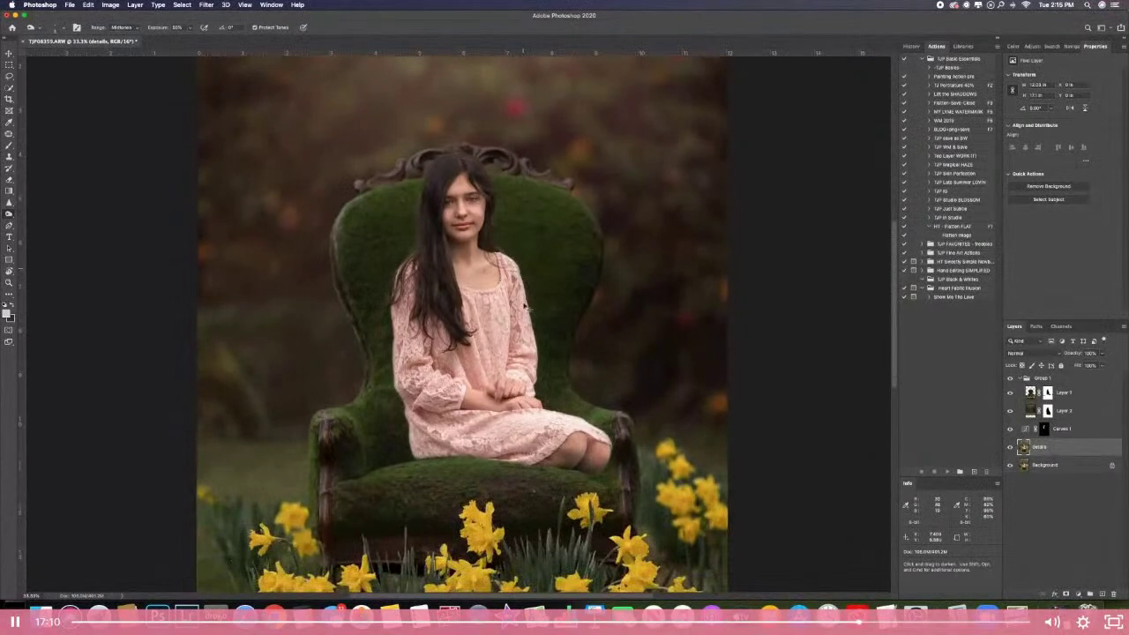
pyautogui.press('super+plus')
pyautogui.scroll(-1, 525, 303)
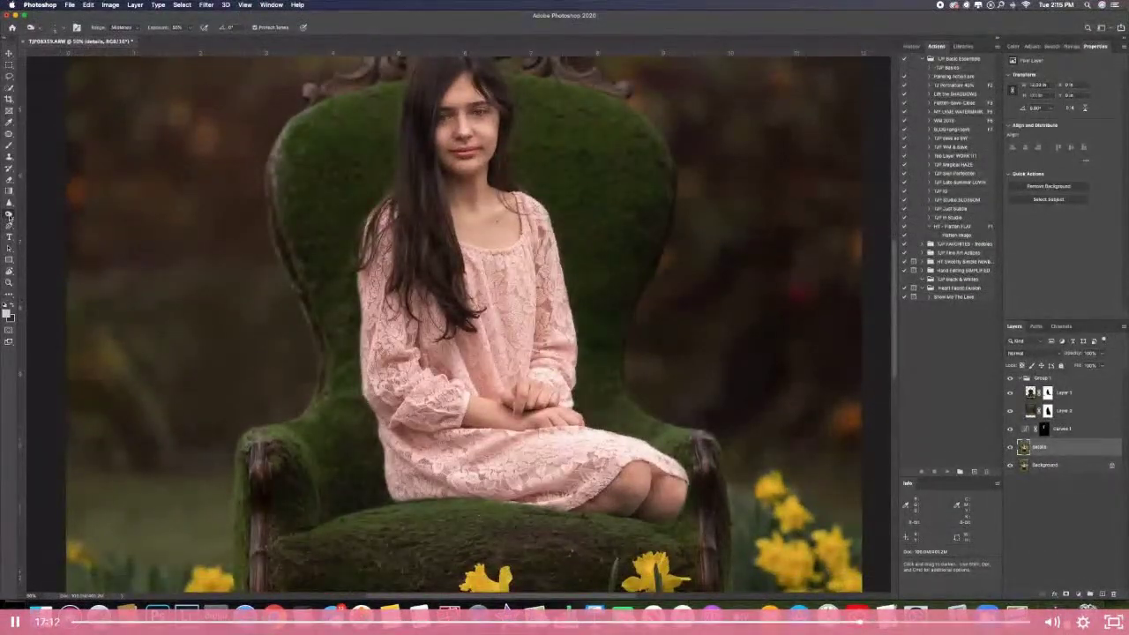
pyautogui.scroll(-1, 480, 324)
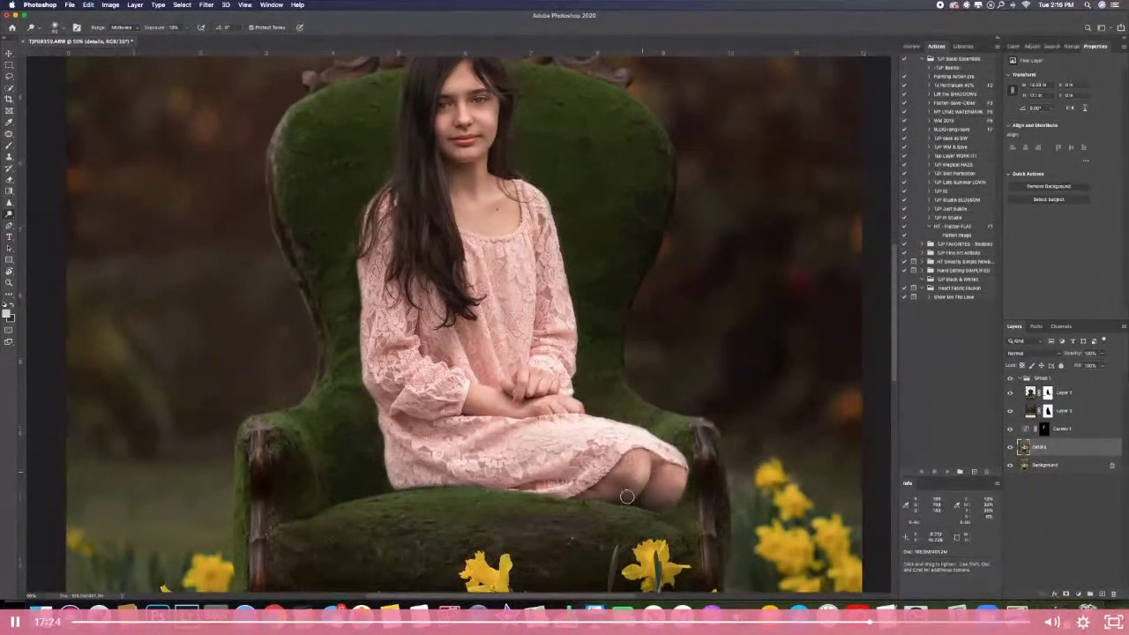
pyautogui.moveTo(589, 501)
pyautogui.mouseDown()
pyautogui.moveTo(623, 468)
pyautogui.moveTo(673, 470)
pyautogui.moveTo(661, 499)
pyautogui.mouseUp()
pyautogui.hscroll(-1, 379, 500)
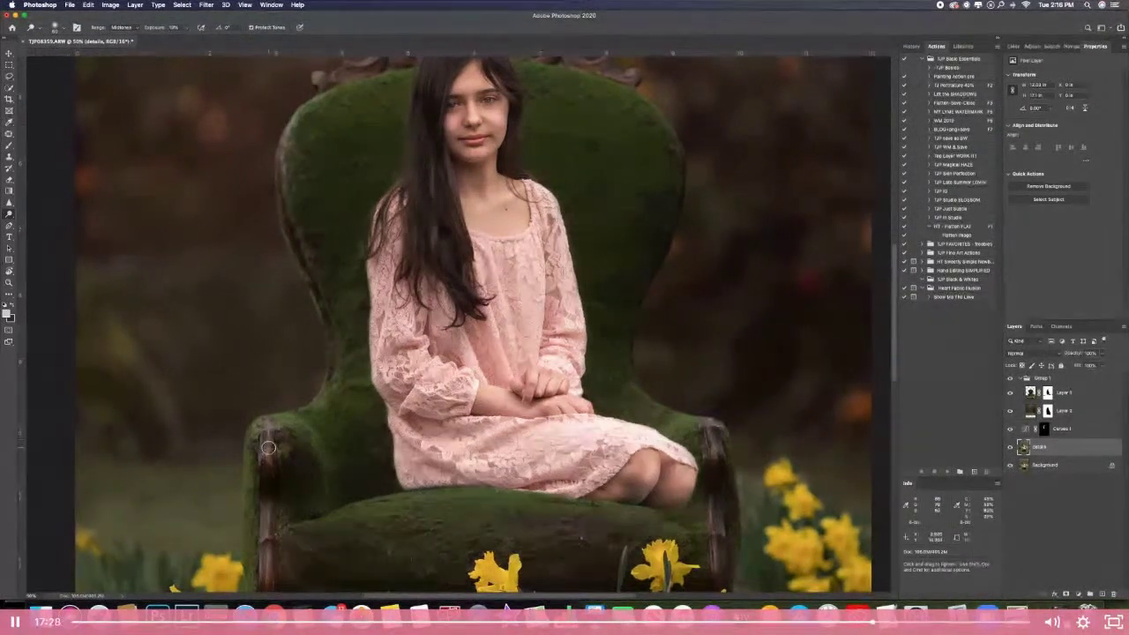
# - Select the Layer 1 image and lighten the carved wooden fronts of both chair arms with the Dodge tool
pyautogui.press('super+minus')
pyautogui.press('super+minus')
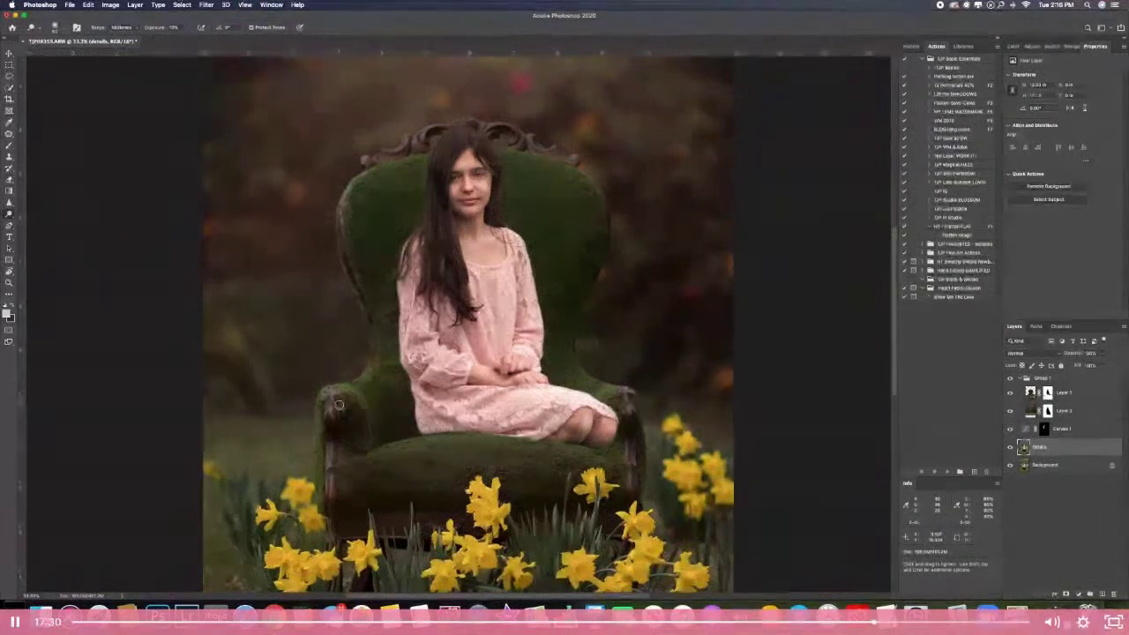
pyautogui.click(1030, 394)
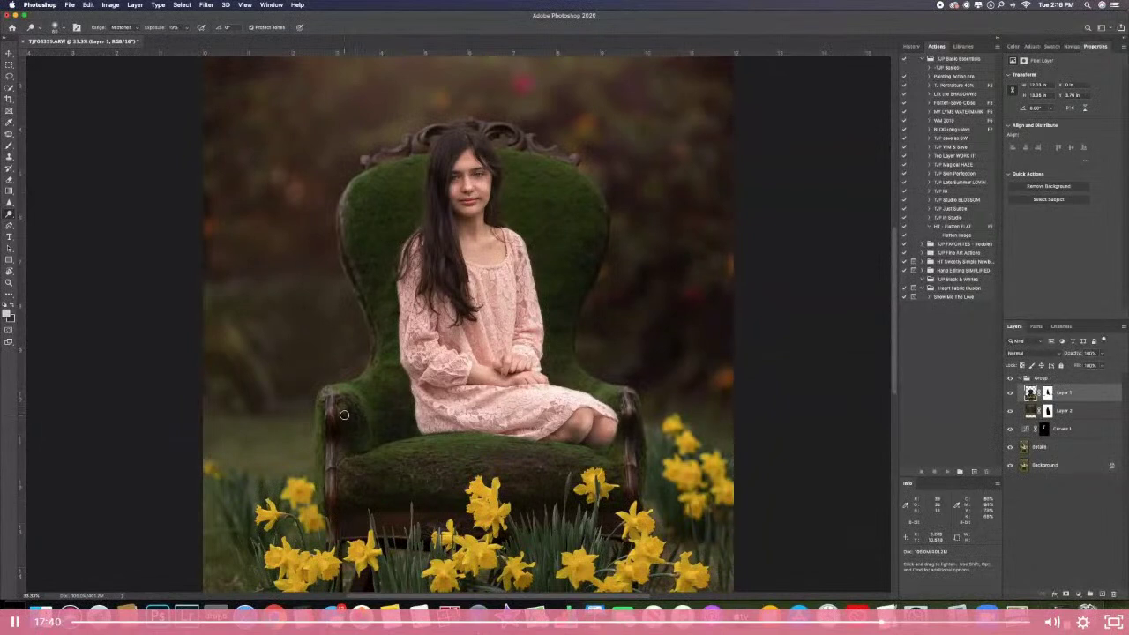
pyautogui.moveTo(332, 415)
pyautogui.mouseDown()
pyautogui.moveTo(332, 514)
pyautogui.moveTo(343, 495)
pyautogui.mouseUp()
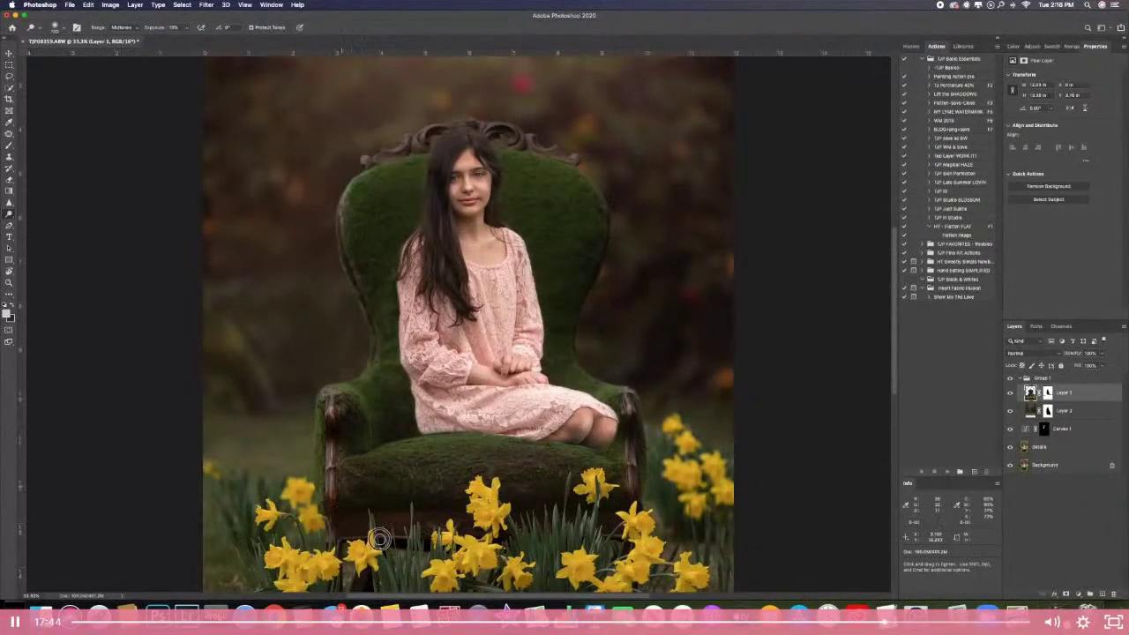
pyautogui.moveTo(633, 496); pyautogui.dragTo(627, 389)
# - Raise the Dodge exposure, enlarge the brush, and brighten the yellow daffodils around the chair on Layer 1
pyautogui.scroll(-3, 503, 454)
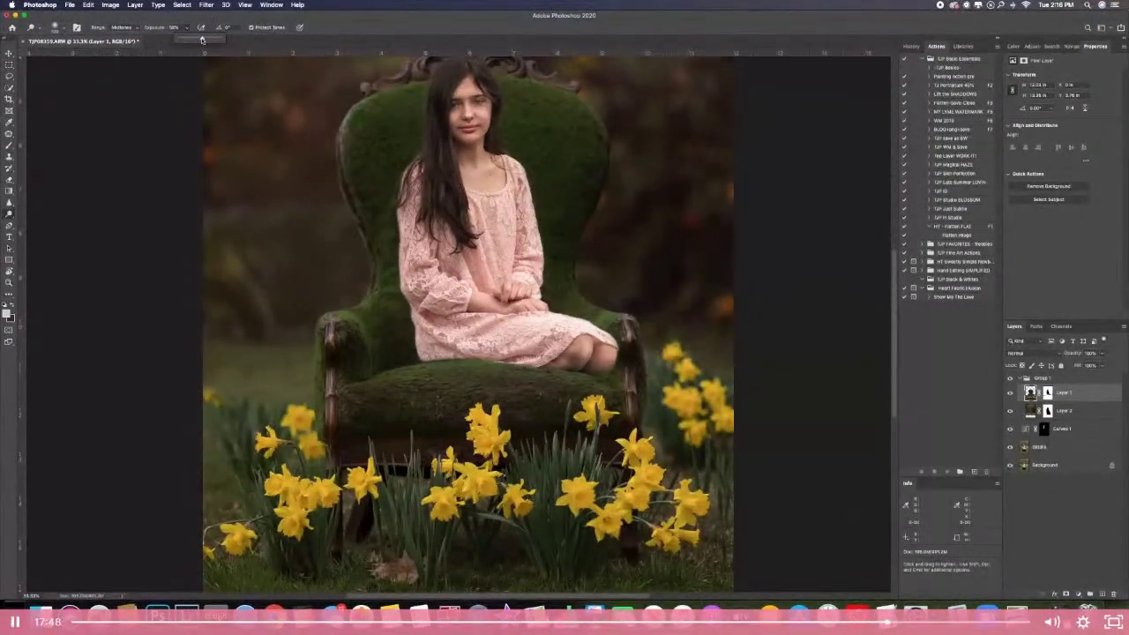
pyautogui.press(']')
pyautogui.press(']')
pyautogui.press(']')
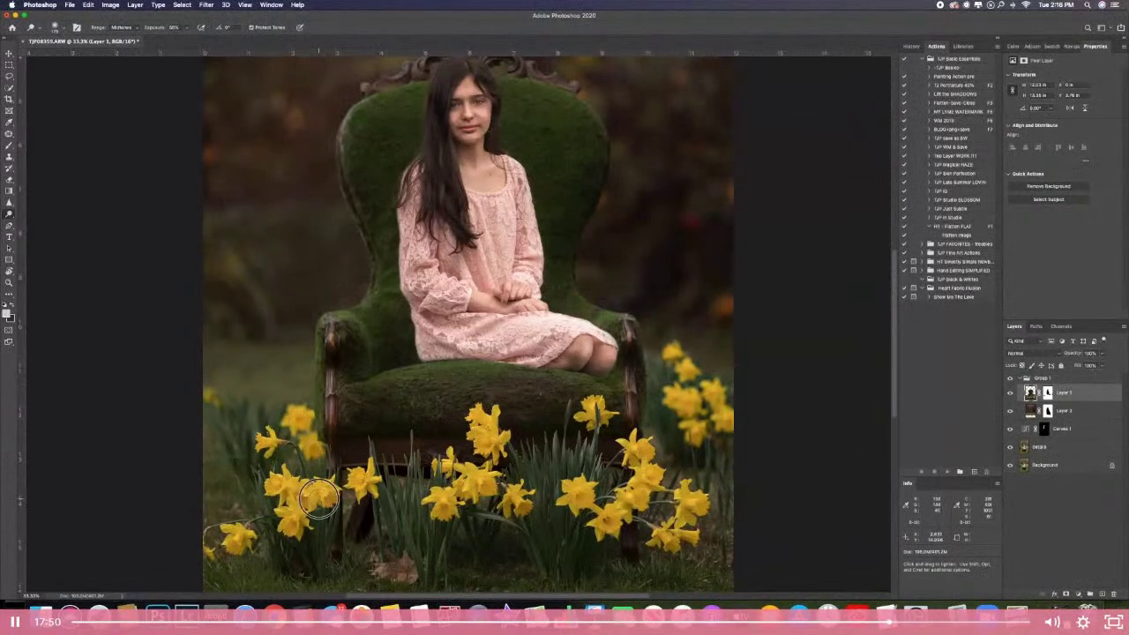
pyautogui.moveTo(291, 519)
pyautogui.mouseDown()
pyautogui.moveTo(283, 502)
pyautogui.moveTo(312, 490)
pyautogui.mouseUp()
pyautogui.click(361, 483)
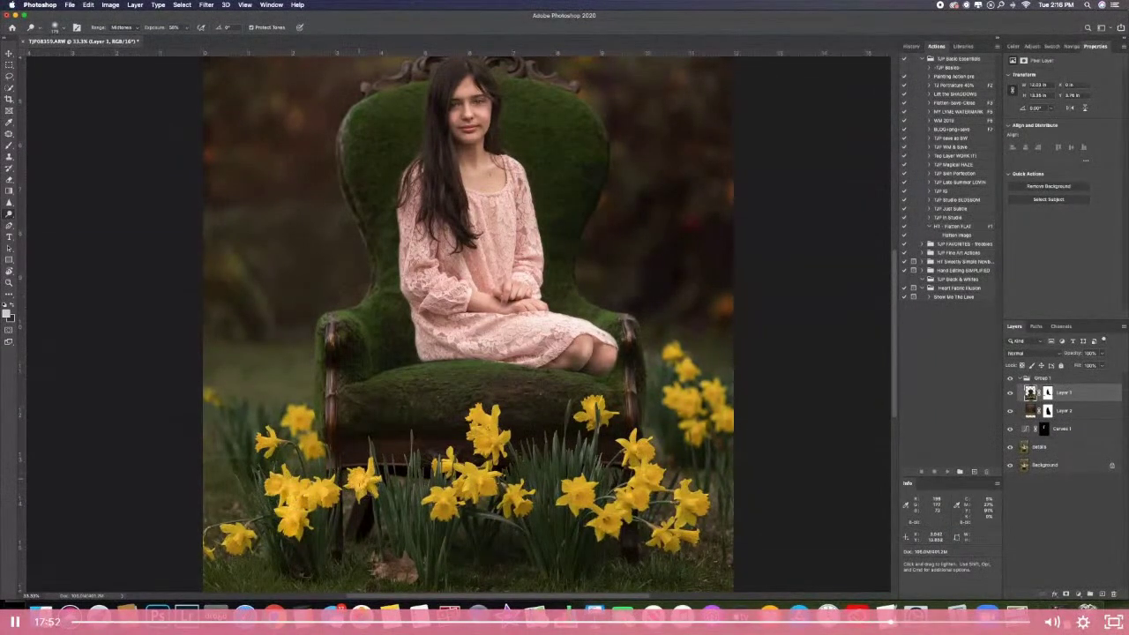
pyautogui.moveTo(441, 503)
pyautogui.mouseDown()
pyautogui.moveTo(472, 486)
pyautogui.moveTo(482, 428)
pyautogui.moveTo(517, 510)
pyautogui.moveTo(578, 495)
pyautogui.moveTo(622, 525)
pyautogui.moveTo(645, 475)
pyautogui.moveTo(630, 435)
pyautogui.moveTo(693, 501)
pyautogui.moveTo(656, 536)
pyautogui.moveTo(699, 393)
pyautogui.mouseUp()
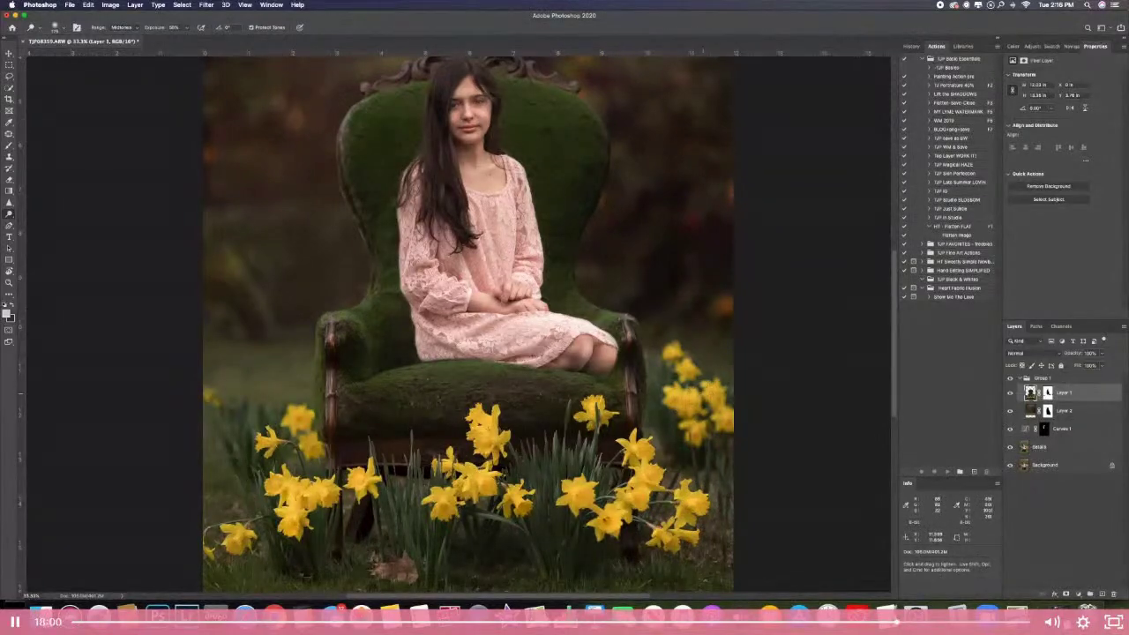
# - Lower the Dodge exposure and try to lighten the girl's forehead with Layer 1 selected
pyautogui.scroll(3, 681, 429)
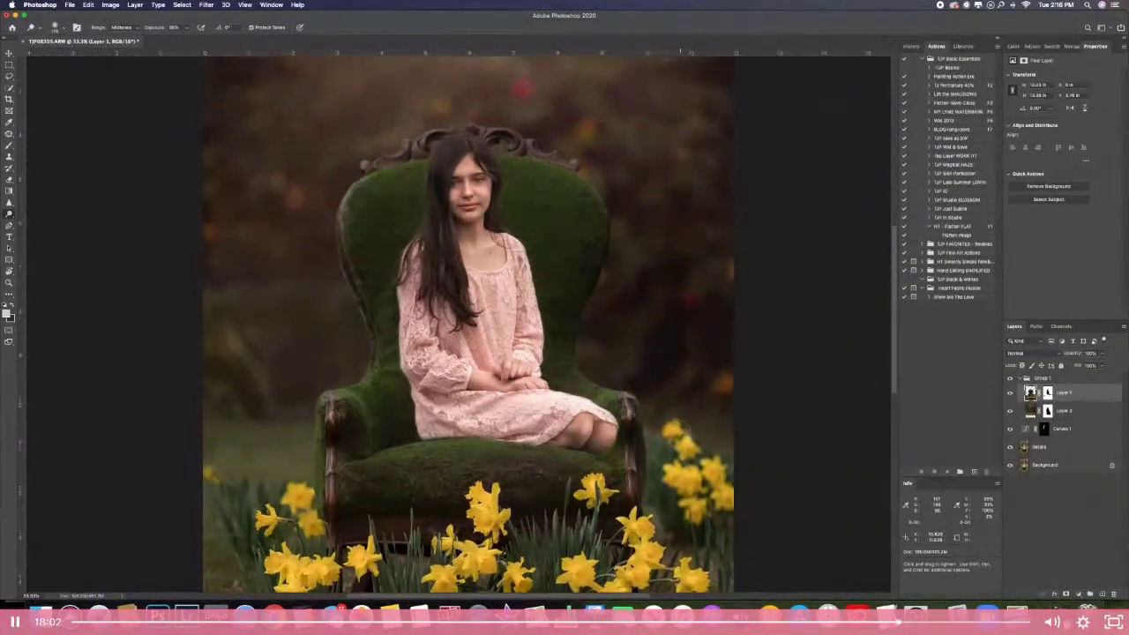
pyautogui.scroll(3, 680, 430)
pyautogui.scroll(-2, 680, 430)
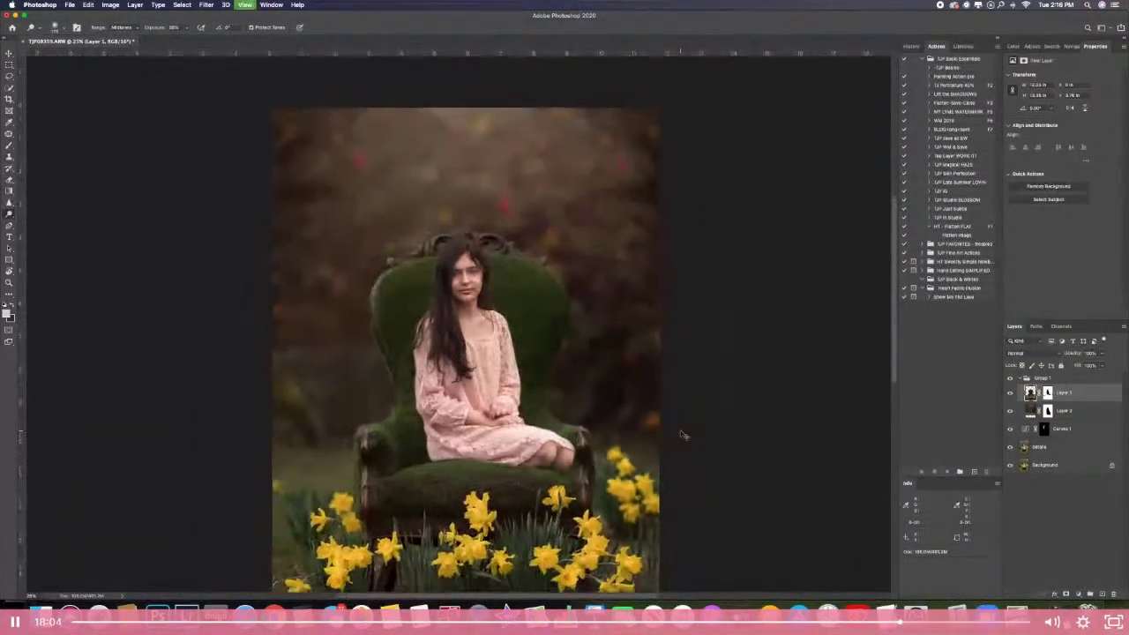
pyautogui.scroll(1, 680, 432)
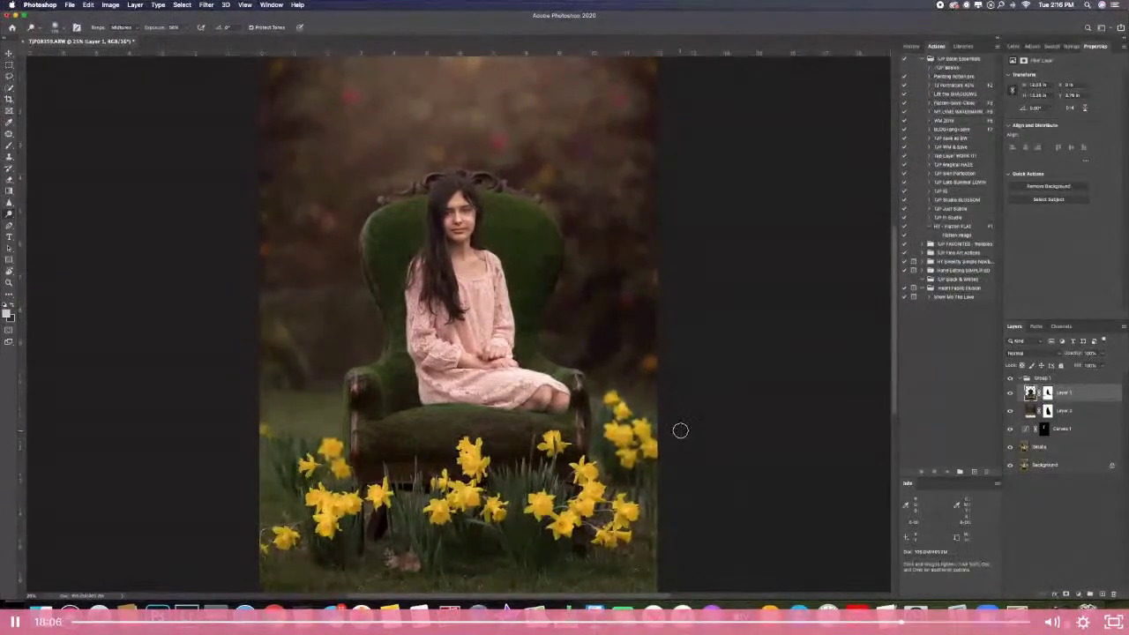
pyautogui.scroll(2, 680, 432)
pyautogui.scroll(4, 504, 239)
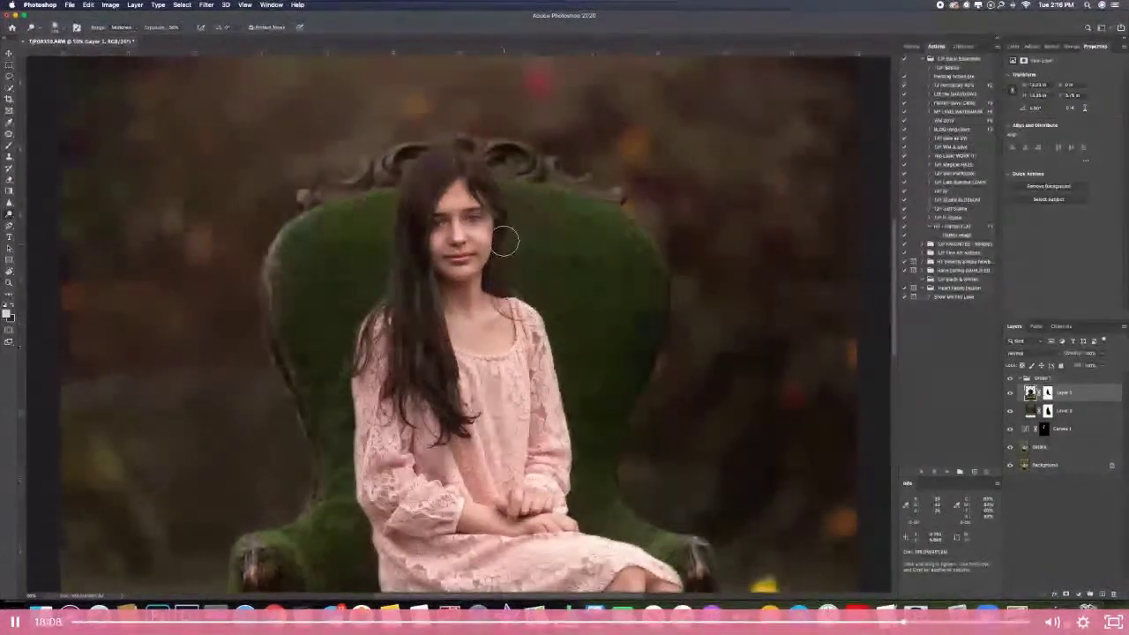
pyautogui.click(188, 29)
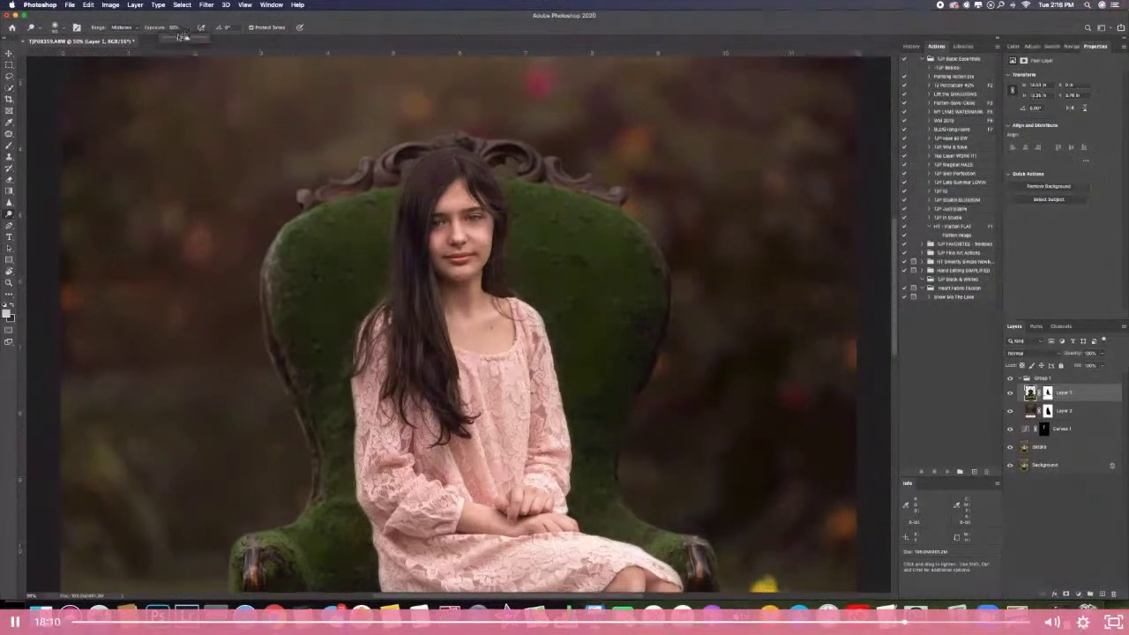
pyautogui.moveTo(462, 201); pyautogui.dragTo(457, 194)
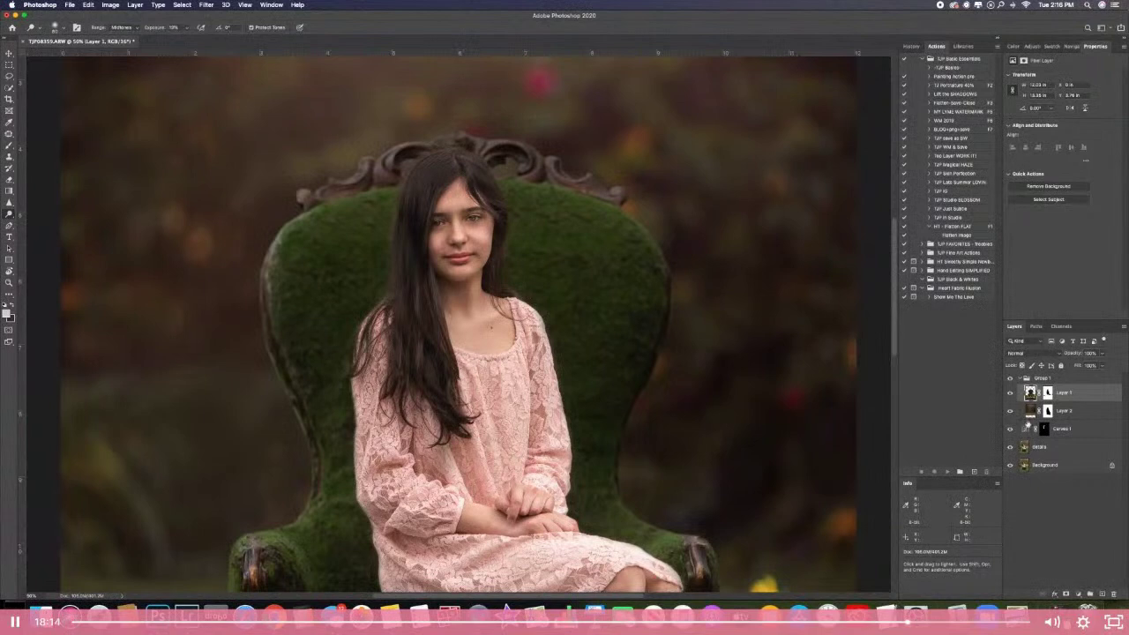
# - Select the details layer, lower the Dodge exposure slightly, and lighten the girl's cheek beside the nose
pyautogui.click(1025, 448)
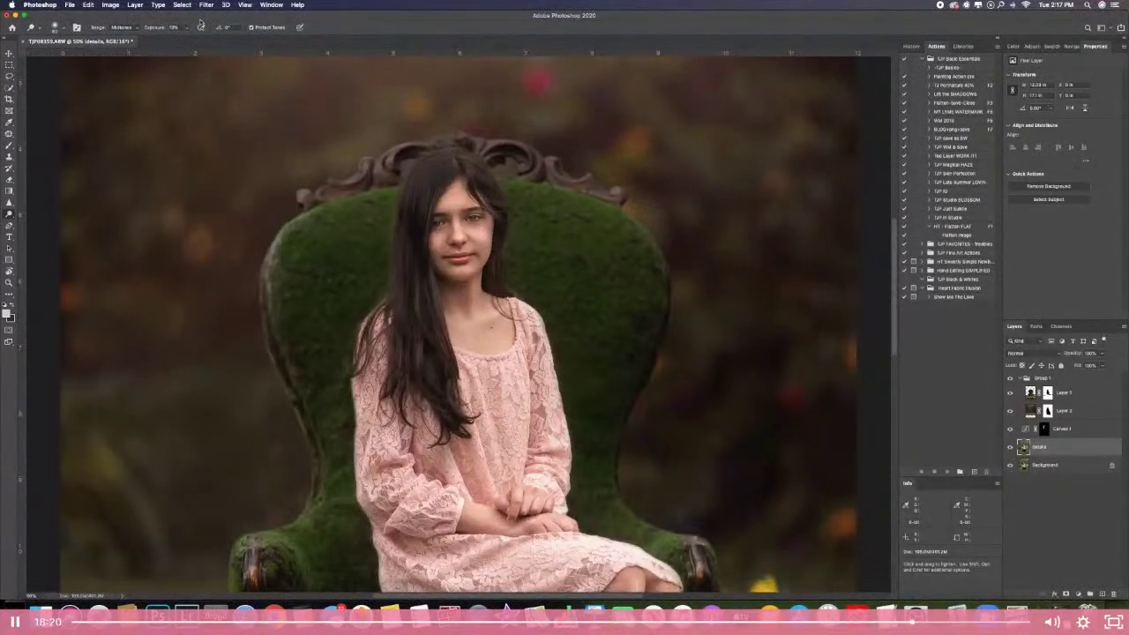
pyautogui.click(186, 27)
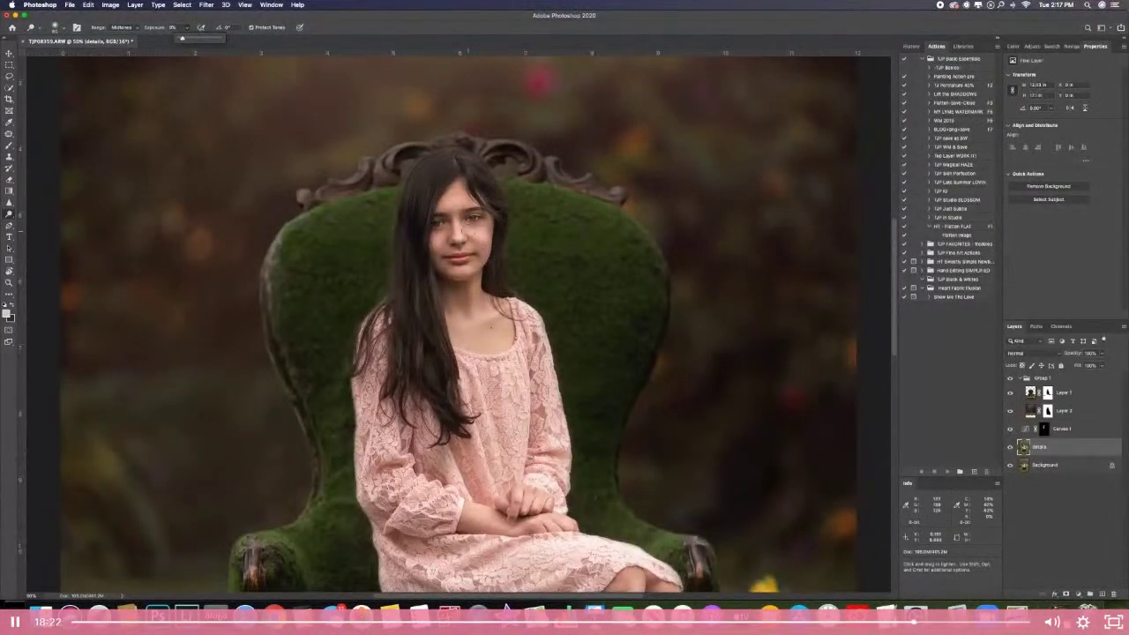
pyautogui.click(467, 228)
pyautogui.press('[')
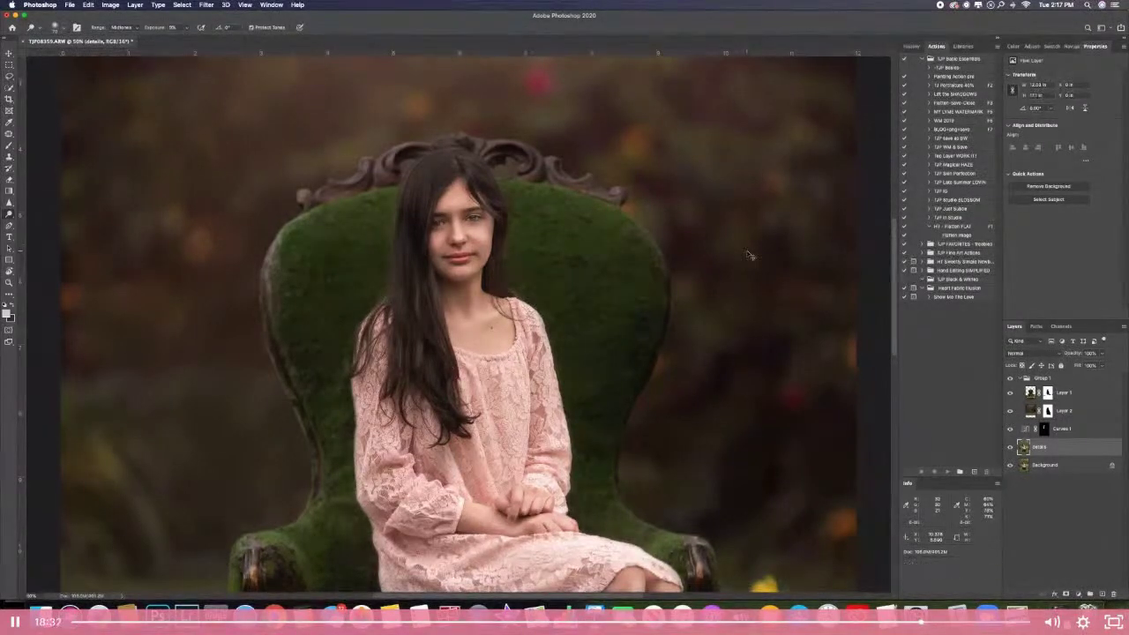
# - Examine the whole composite and then the girl's upper body to judge the dodged and burned areas
pyautogui.press('super+minus')
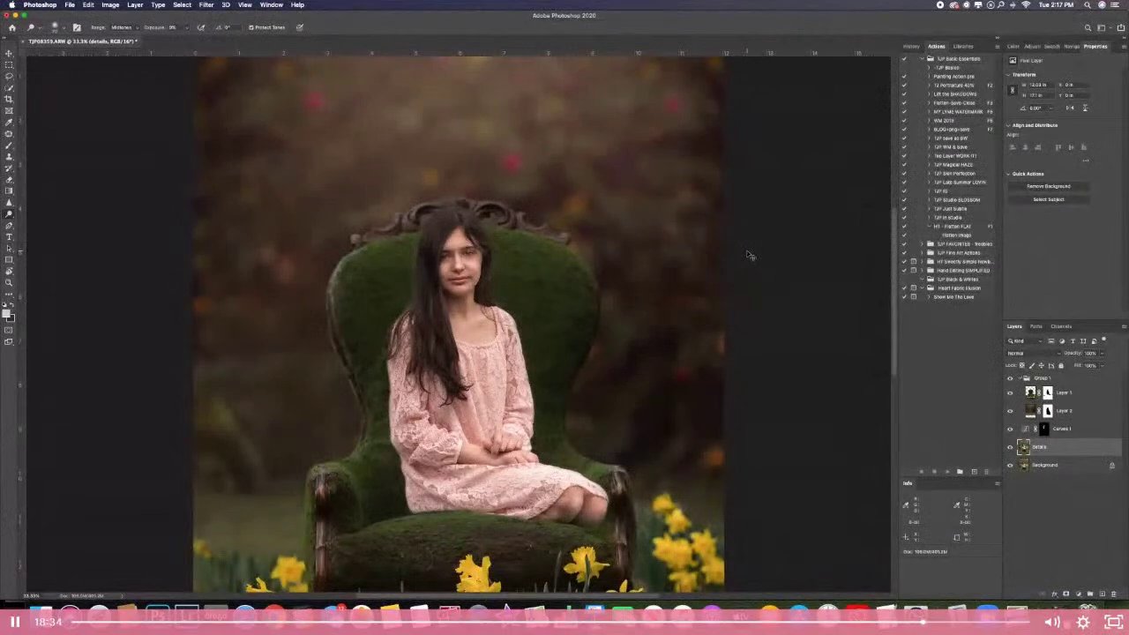
pyautogui.press('super+minus')
pyautogui.press('super+minus')
pyautogui.press('super+plus')
pyautogui.press('super+plus')
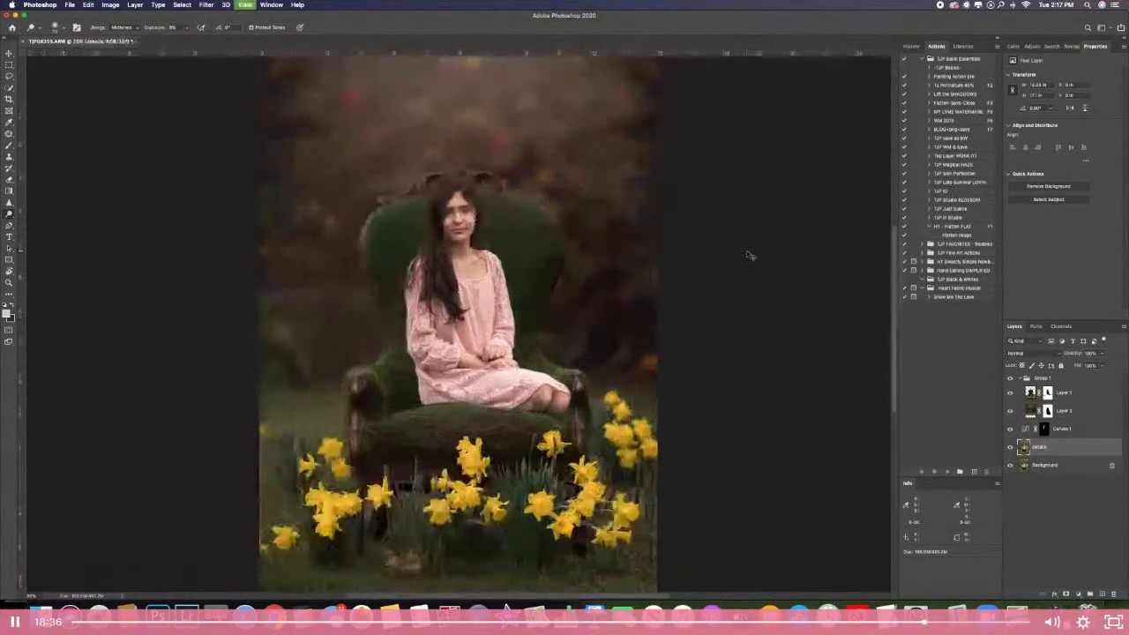
pyautogui.press('super+plus')
pyautogui.press('super+plus')
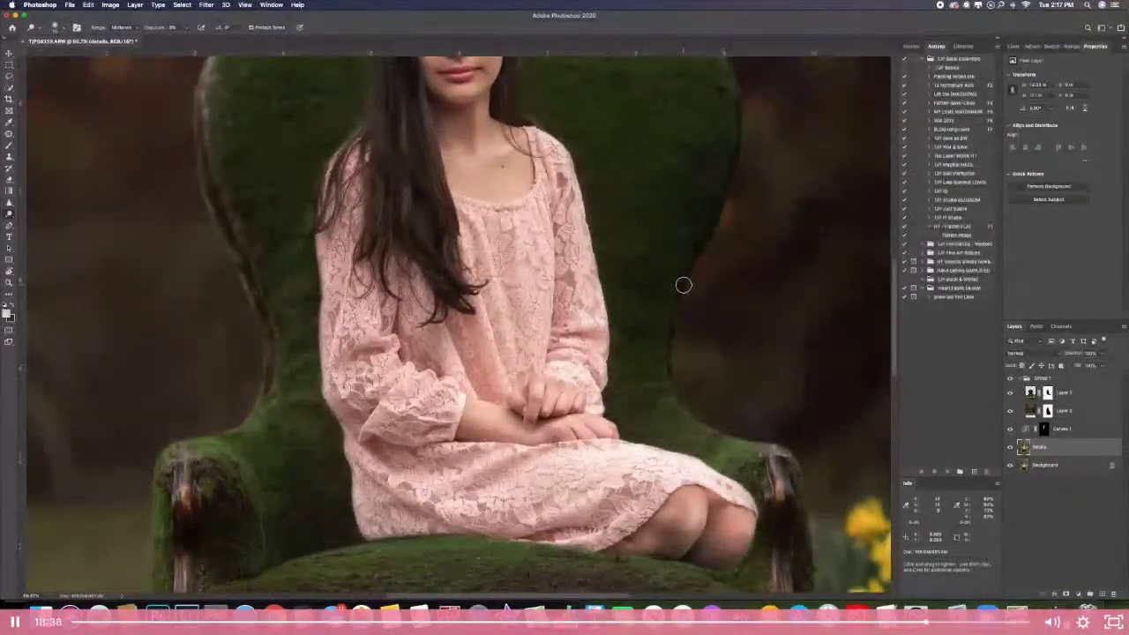
pyautogui.scroll(2, 684, 285)
pyautogui.scroll(1, 684, 285)
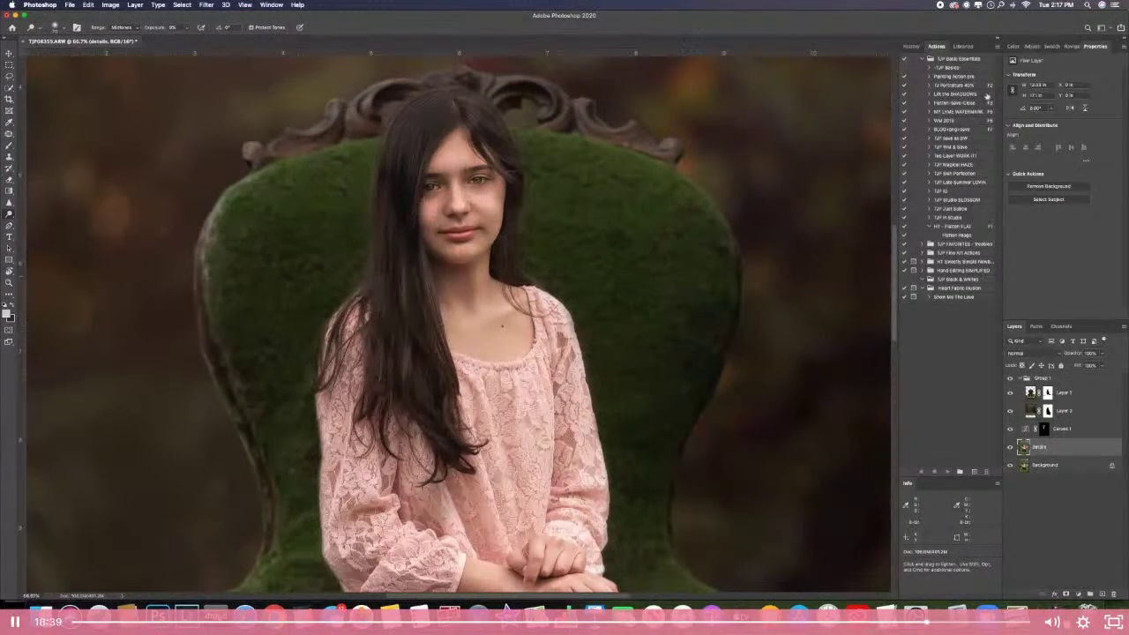
# - Add a Hue/Saturation adjustment above the details layer and raise the saturation of the Reds
pyautogui.click(1038, 46)
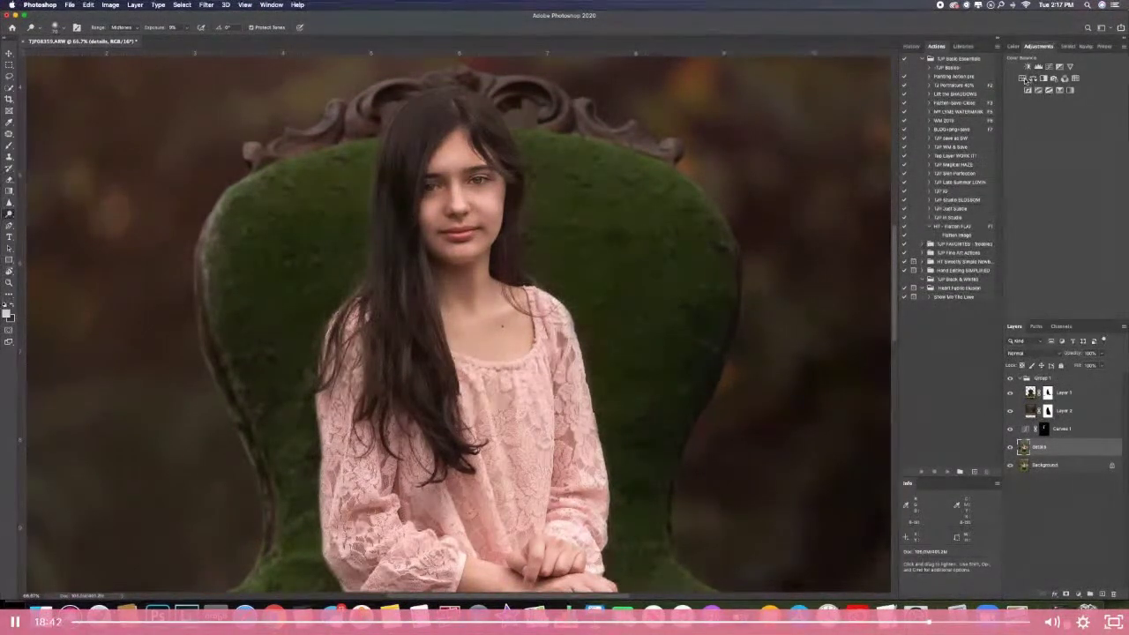
pyautogui.click(1022, 78)
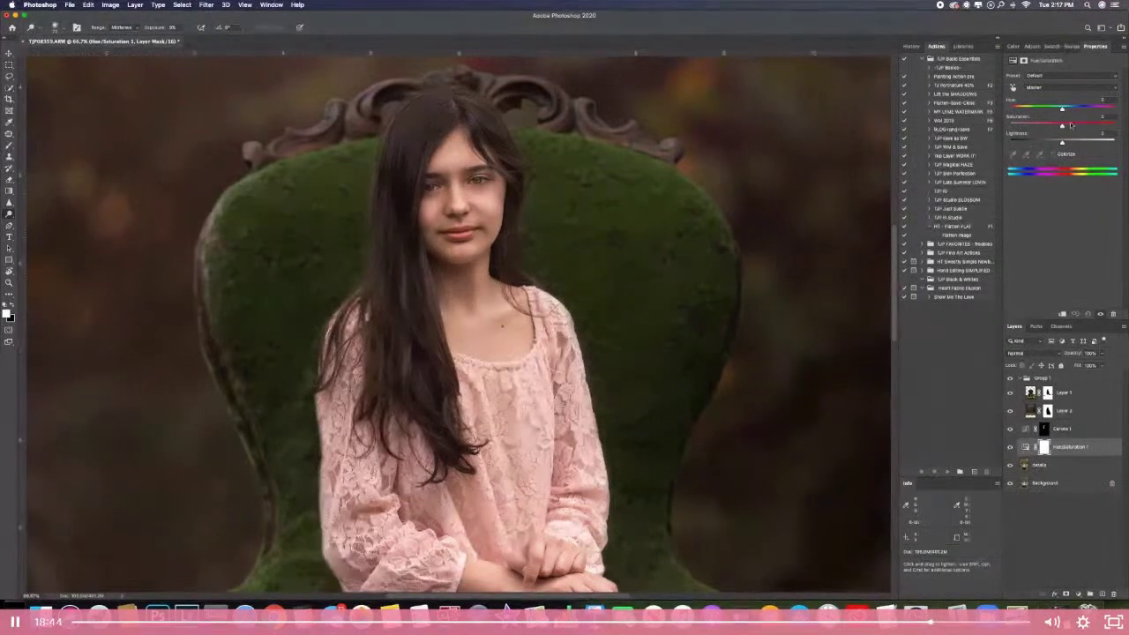
pyautogui.click(1039, 86)
pyautogui.click(1047, 93)
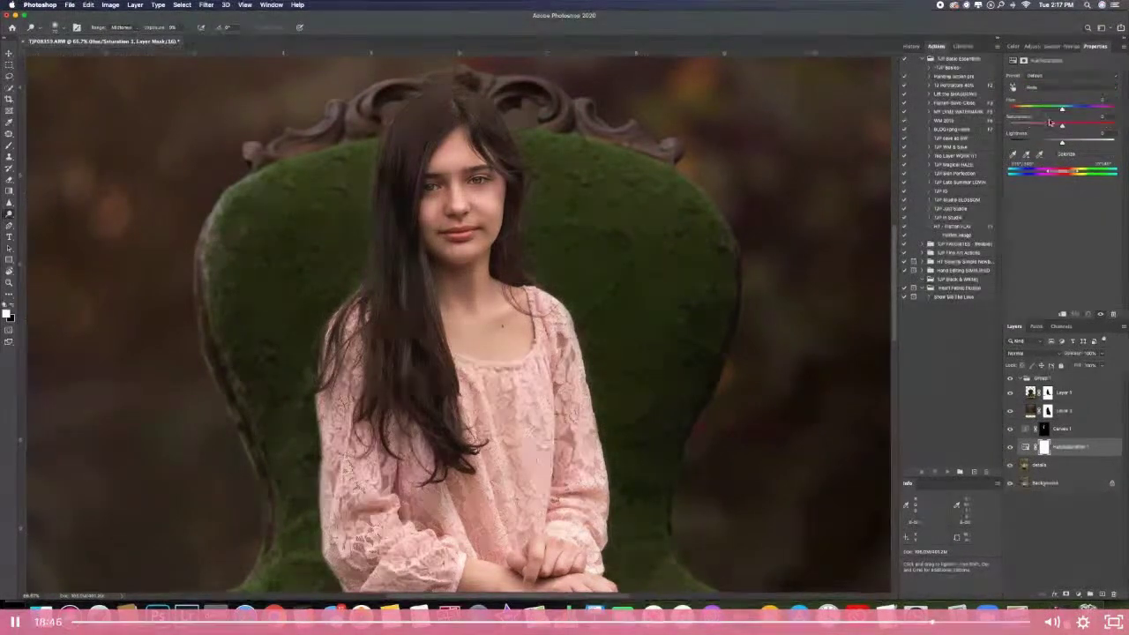
pyautogui.moveTo(1062, 125); pyautogui.dragTo(1079, 125)
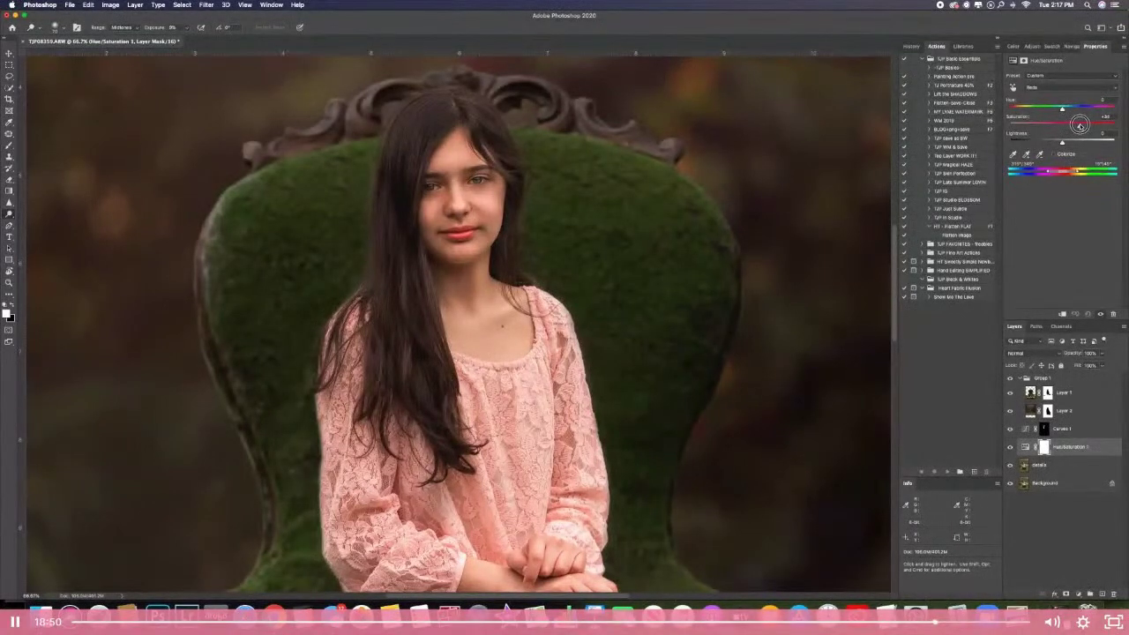
pyautogui.moveTo(1081, 125); pyautogui.dragTo(1077, 125)
pyautogui.moveTo(1078, 124); pyautogui.dragTo(1063, 125)
# - Invert the Hue/Saturation mask to black and paint the effect back onto the girl's face with a lower-opacity white brush
pyautogui.click(1045, 447)
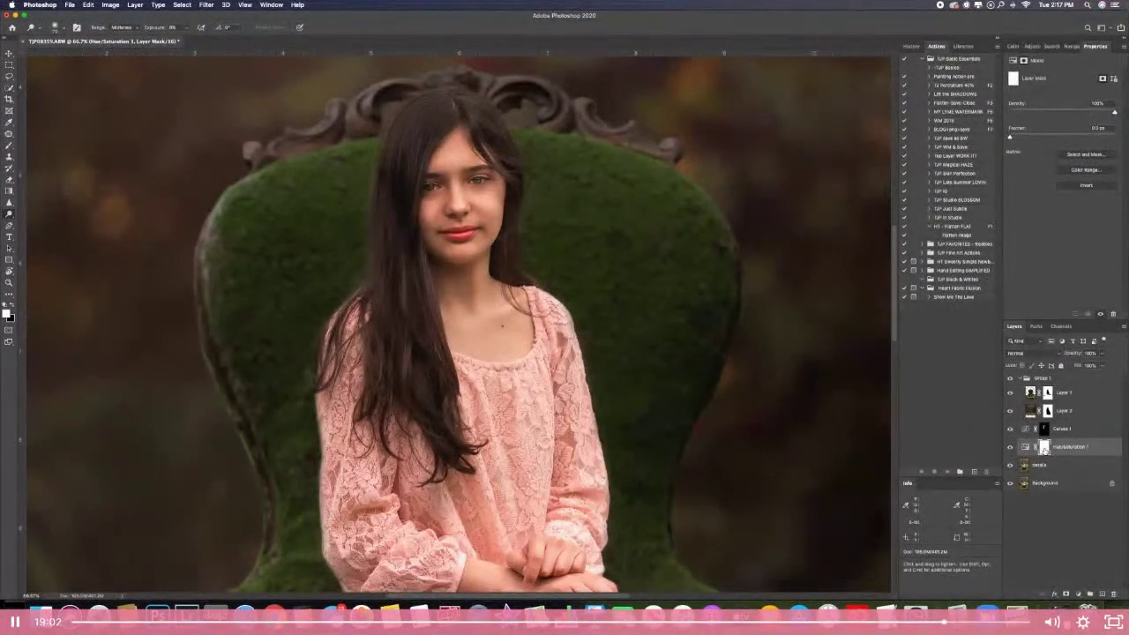
pyautogui.press('super+i')
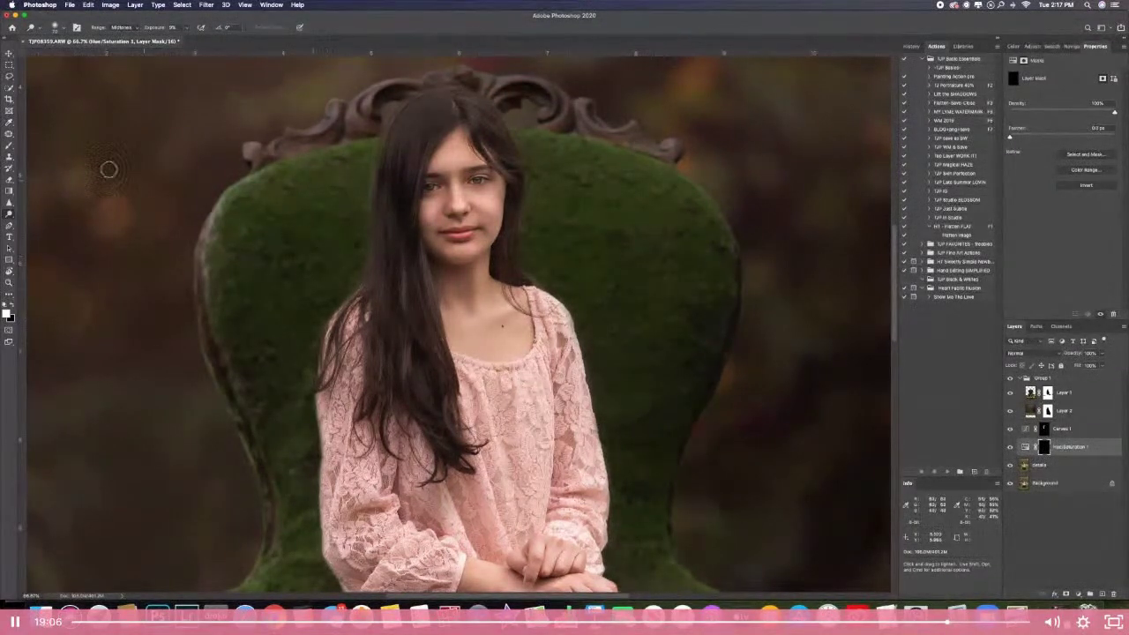
pyautogui.click(9, 145)
pyautogui.click(200, 28)
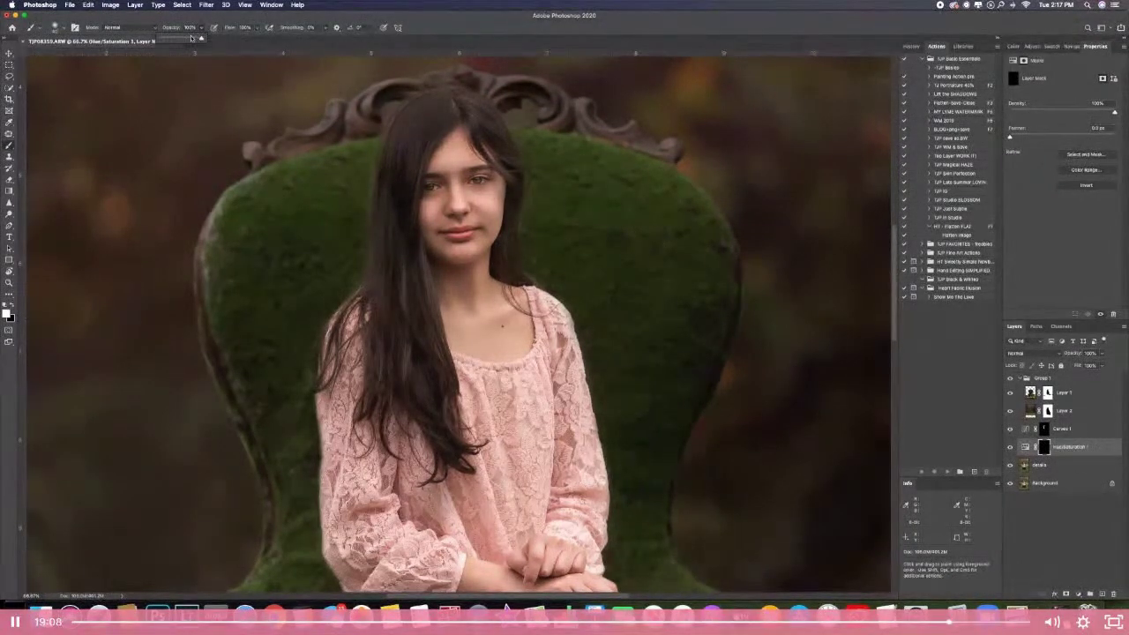
pyautogui.click(180, 39)
pyautogui.moveTo(487, 208)
pyautogui.mouseDown()
pyautogui.moveTo(496, 208)
pyautogui.moveTo(440, 212)
pyautogui.moveTo(494, 205)
pyautogui.mouseUp()
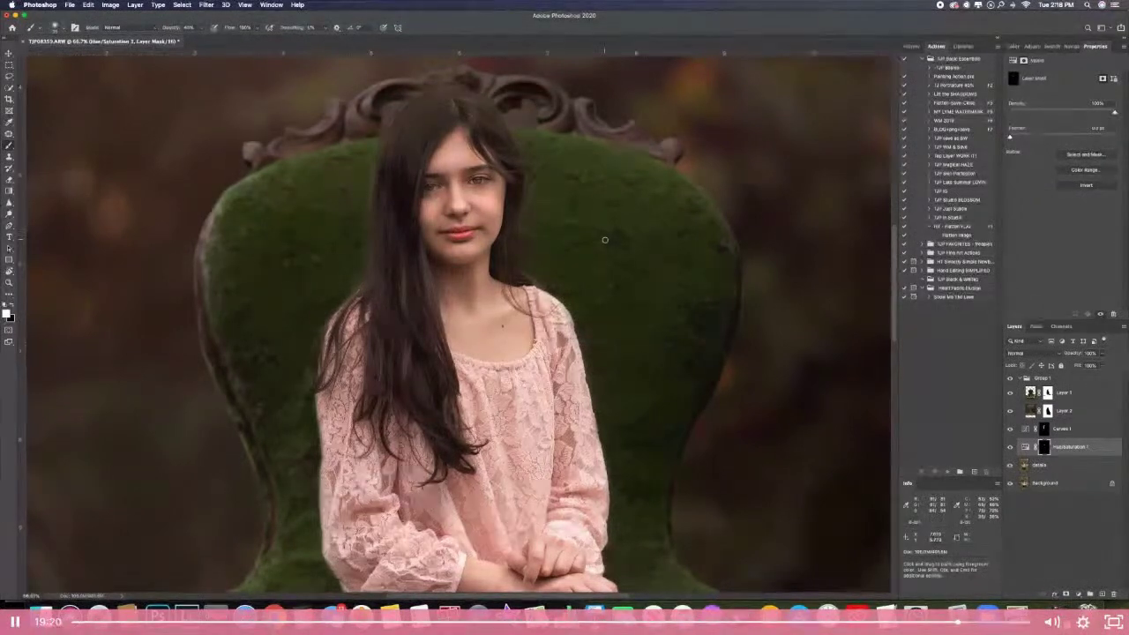
# - Adjust the brush opacity and paint white on the Hue/Saturation mask over the girl's lips and cheeks
pyautogui.click(201, 26)
pyautogui.moveTo(472, 227); pyautogui.dragTo(457, 235)
pyautogui.click(202, 27)
pyautogui.click(418, 156)
pyautogui.moveTo(484, 203); pyautogui.dragTo(422, 211)
# - Enlarge the brush at 100% opacity and paint the red saturation boost onto the girl's pink dress through the mask
pyautogui.press('super+0')
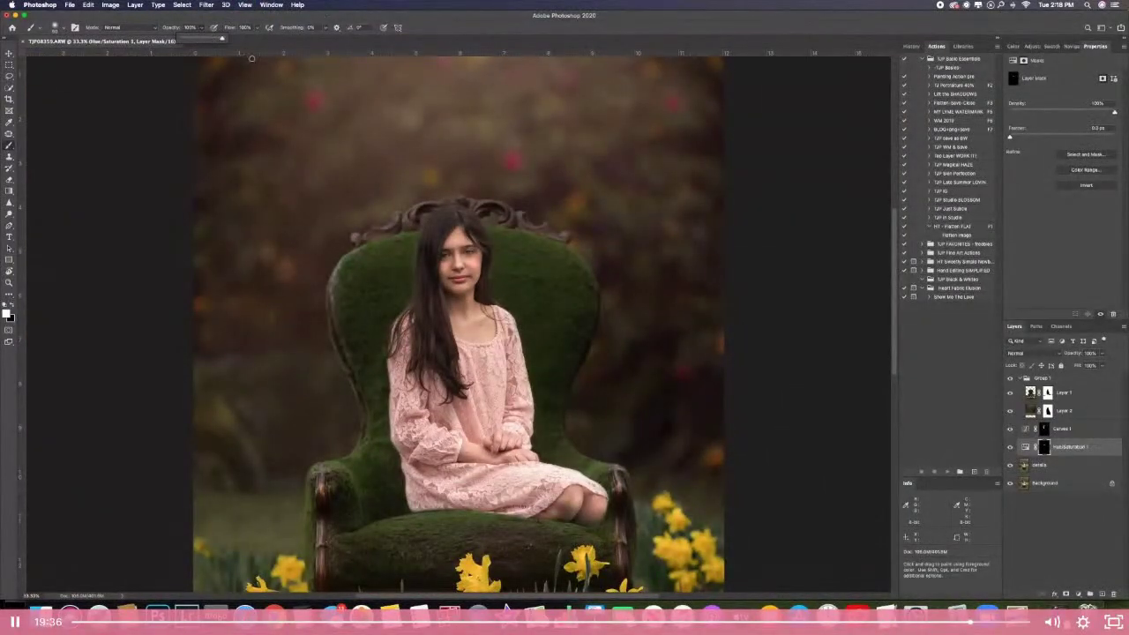
pyautogui.moveTo(490, 386)
pyautogui.keyDown('ctrl'); pyautogui.keyDown('alt'); pyautogui.mouseDown()
pyautogui.moveTo(514, 385)
pyautogui.moveTo(508, 351)
pyautogui.moveTo(474, 420)
pyautogui.moveTo(436, 394)
pyautogui.moveTo(466, 434)
pyautogui.mouseUp(); pyautogui.keyUp('alt'); pyautogui.keyUp('ctrl')
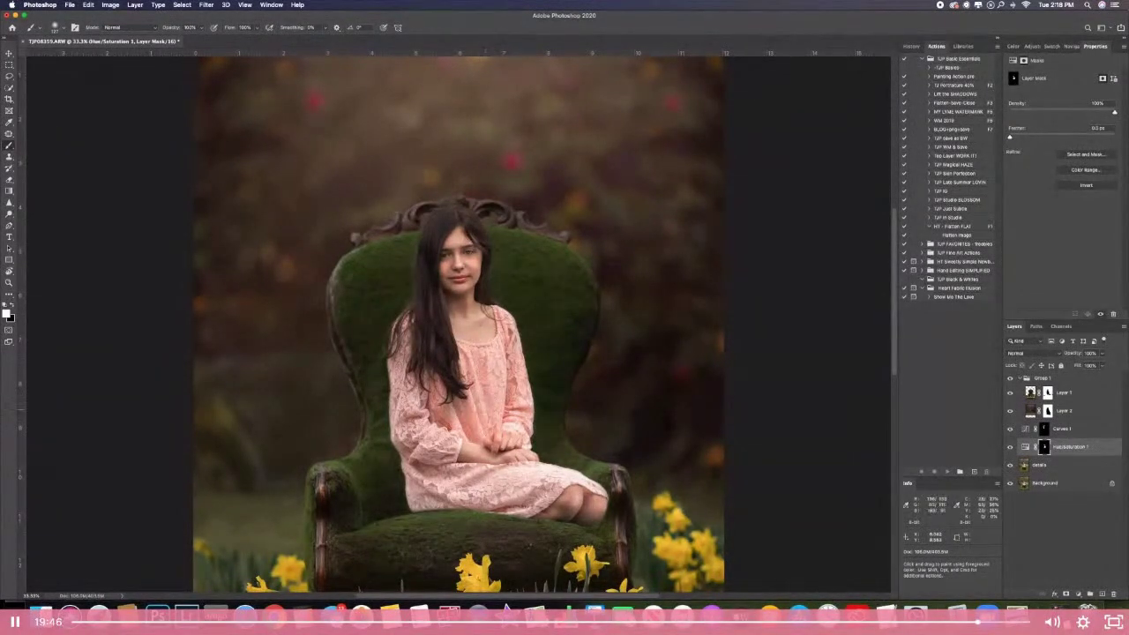
pyautogui.moveTo(404, 333)
pyautogui.mouseDown()
pyautogui.moveTo(400, 442)
pyautogui.moveTo(442, 459)
pyautogui.moveTo(454, 445)
pyautogui.moveTo(425, 430)
pyautogui.moveTo(411, 398)
pyautogui.moveTo(420, 430)
pyautogui.moveTo(426, 405)
pyautogui.moveTo(435, 470)
pyautogui.moveTo(452, 428)
pyautogui.moveTo(417, 478)
pyautogui.moveTo(409, 463)
pyautogui.moveTo(418, 506)
pyautogui.moveTo(518, 510)
pyautogui.moveTo(547, 498)
pyautogui.moveTo(443, 489)
pyautogui.moveTo(480, 485)
pyautogui.moveTo(447, 474)
pyautogui.moveTo(534, 476)
pyautogui.moveTo(521, 481)
pyautogui.moveTo(535, 471)
pyautogui.moveTo(599, 486)
pyautogui.moveTo(521, 470)
pyautogui.moveTo(454, 476)
pyautogui.mouseUp()
pyautogui.moveTo(499, 408)
pyautogui.mouseDown()
pyautogui.moveTo(439, 413)
pyautogui.moveTo(455, 419)
pyautogui.mouseUp()
# - Move the Curves 1, Hue/Saturation 1 and details layers together into Group 1
pyautogui.press('super+minus')
pyautogui.press('super+minus')
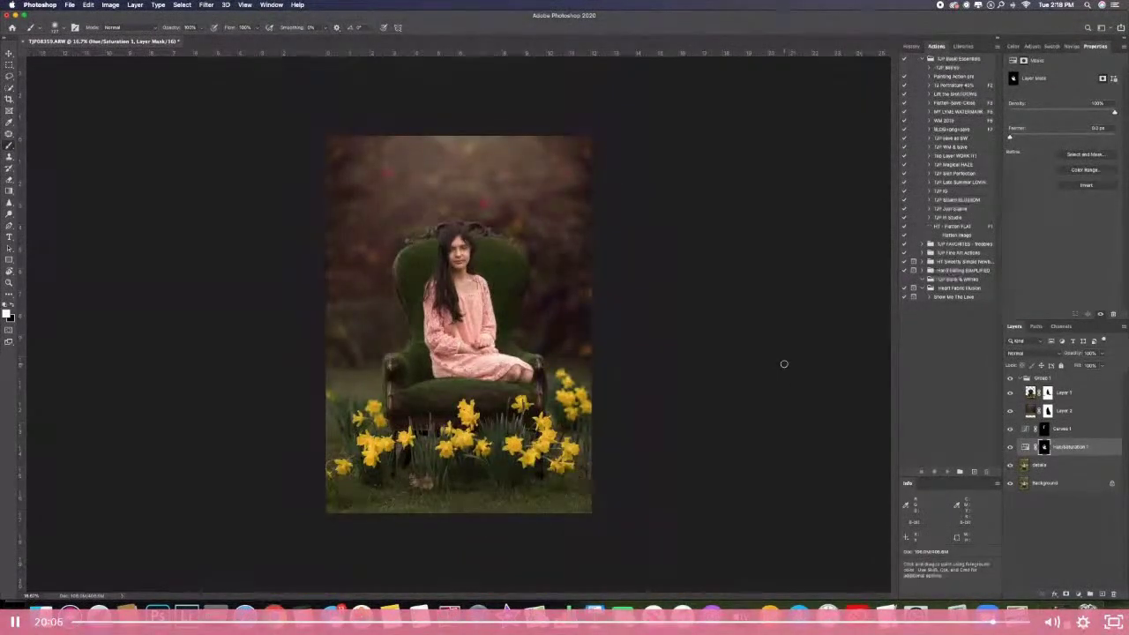
pyautogui.click(1021, 380)
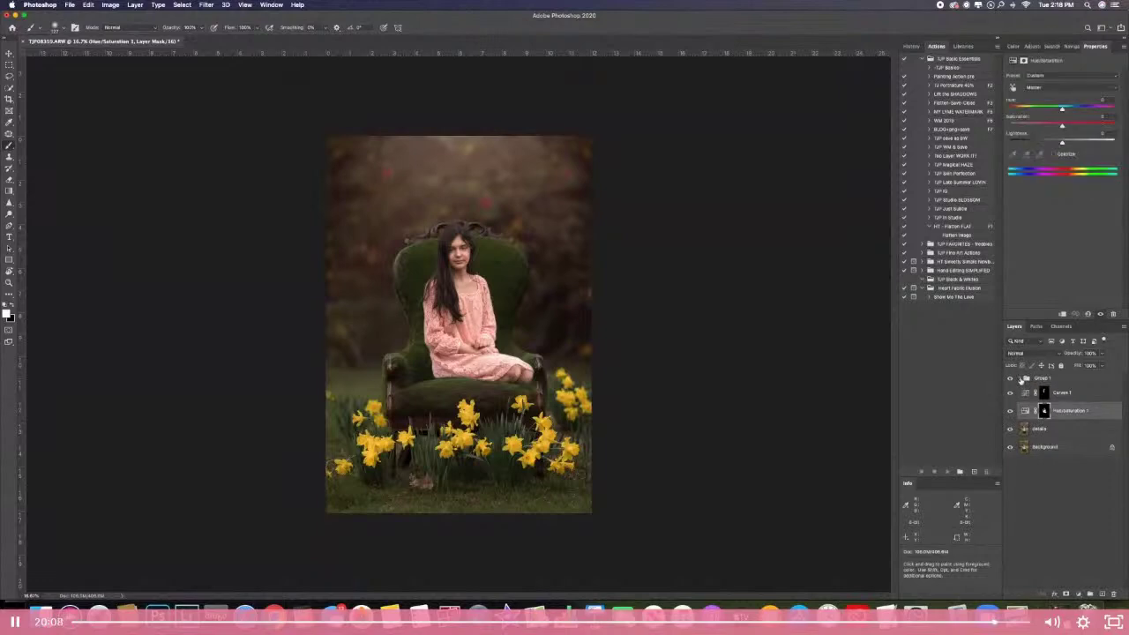
pyautogui.click(1021, 378)
pyautogui.click(1078, 429)
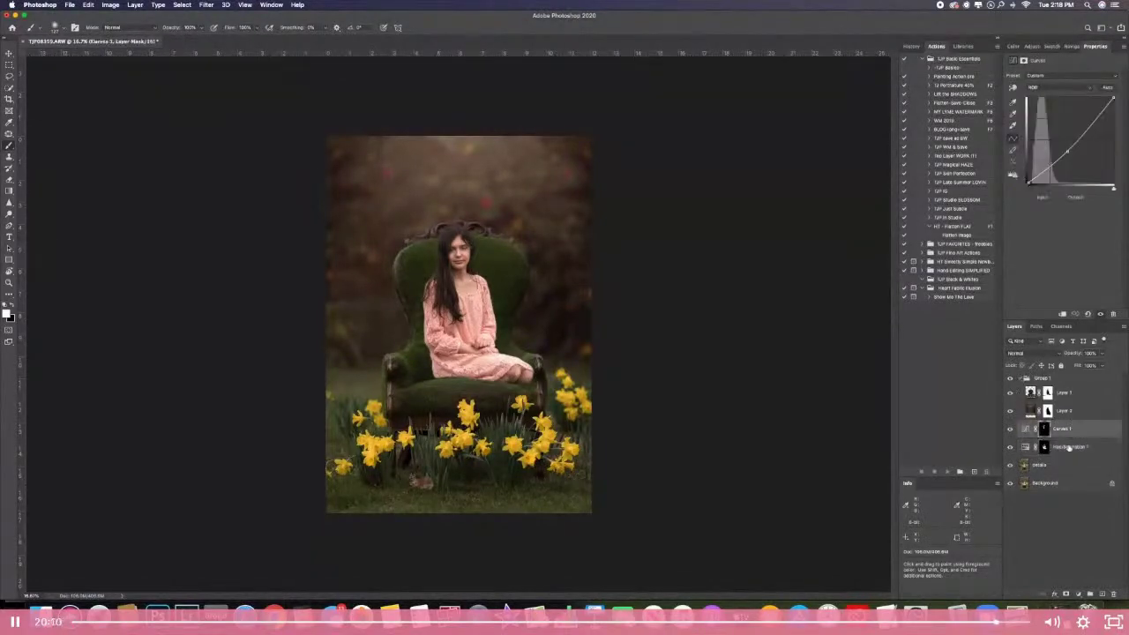
pyautogui.keyDown('shift'); pyautogui.click(1070, 449); pyautogui.keyUp('shift')
pyautogui.moveTo(1075, 428); pyautogui.dragTo(1077, 421)
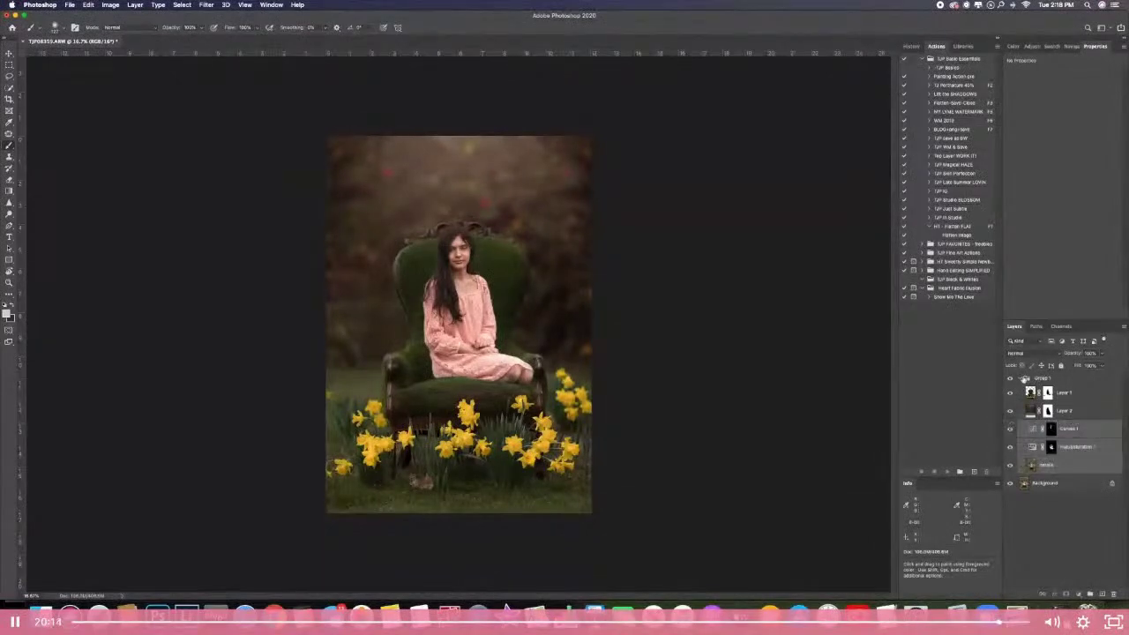
# - Select Group 1 and toggle its visibility to compare the finished composite with the original photo
pyautogui.click(1026, 378)
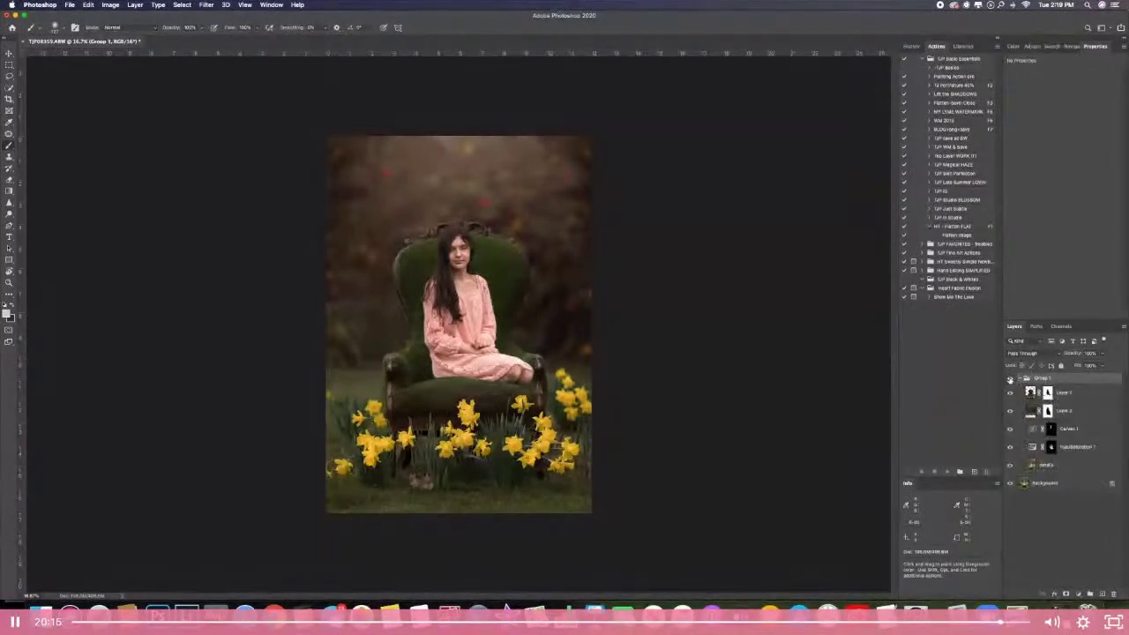
pyautogui.click(1010, 380)
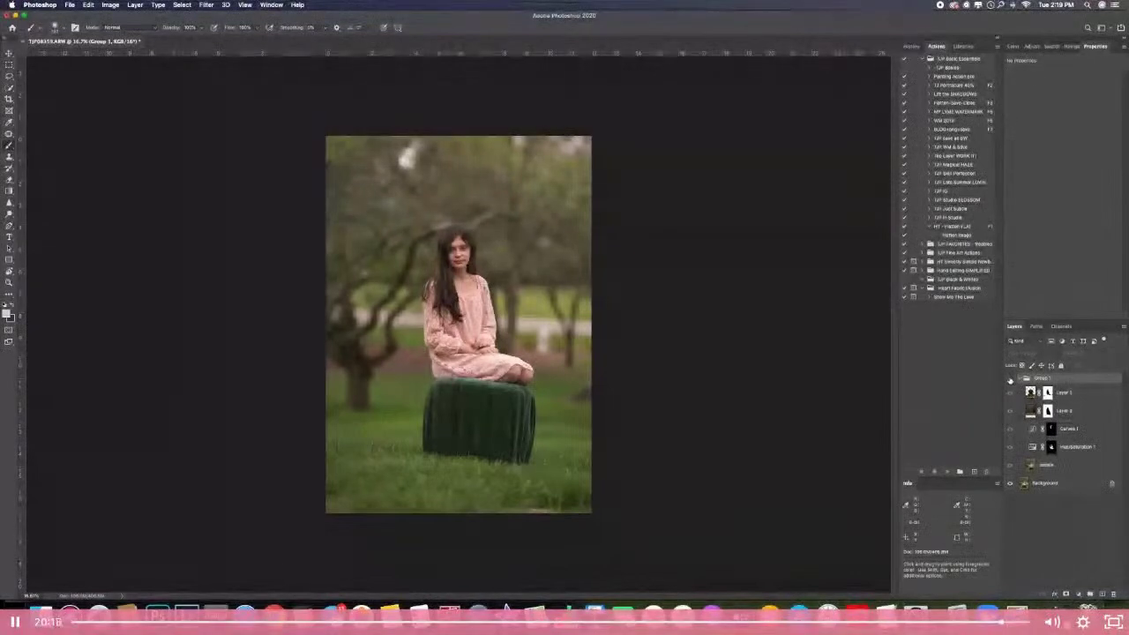
pyautogui.click(1010, 379)
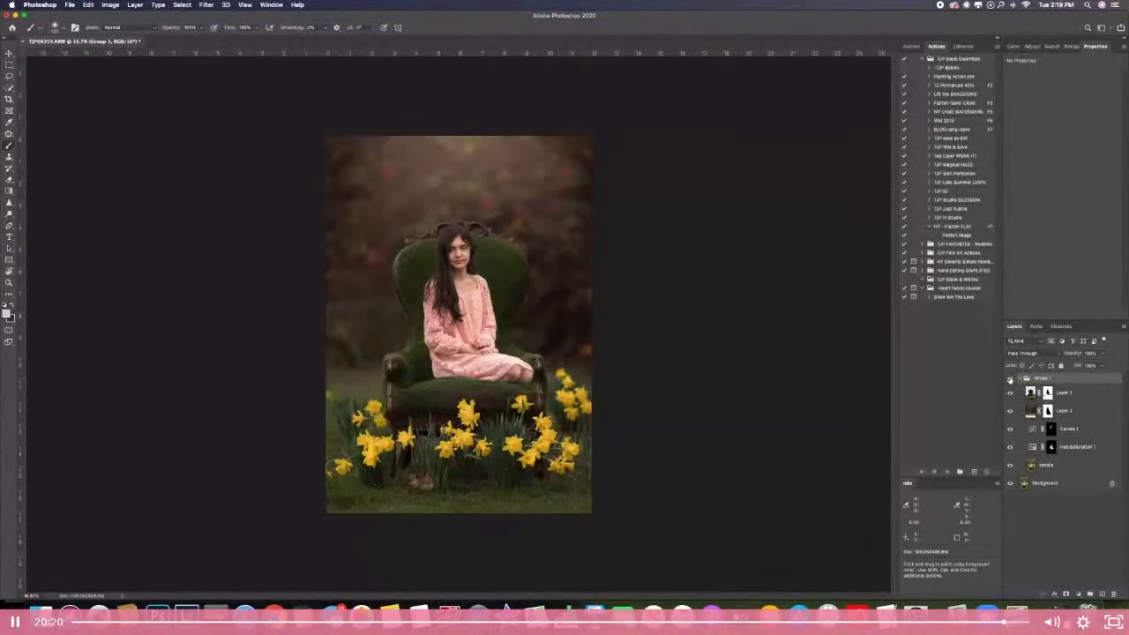
pyautogui.click(1010, 380)
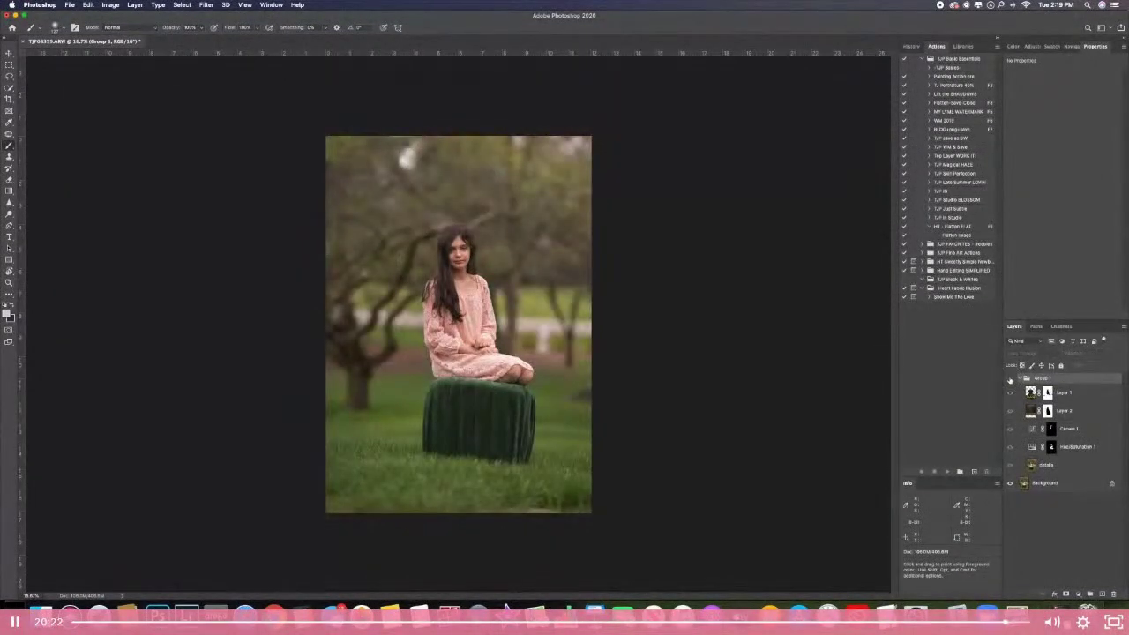
pyautogui.click(1010, 379)
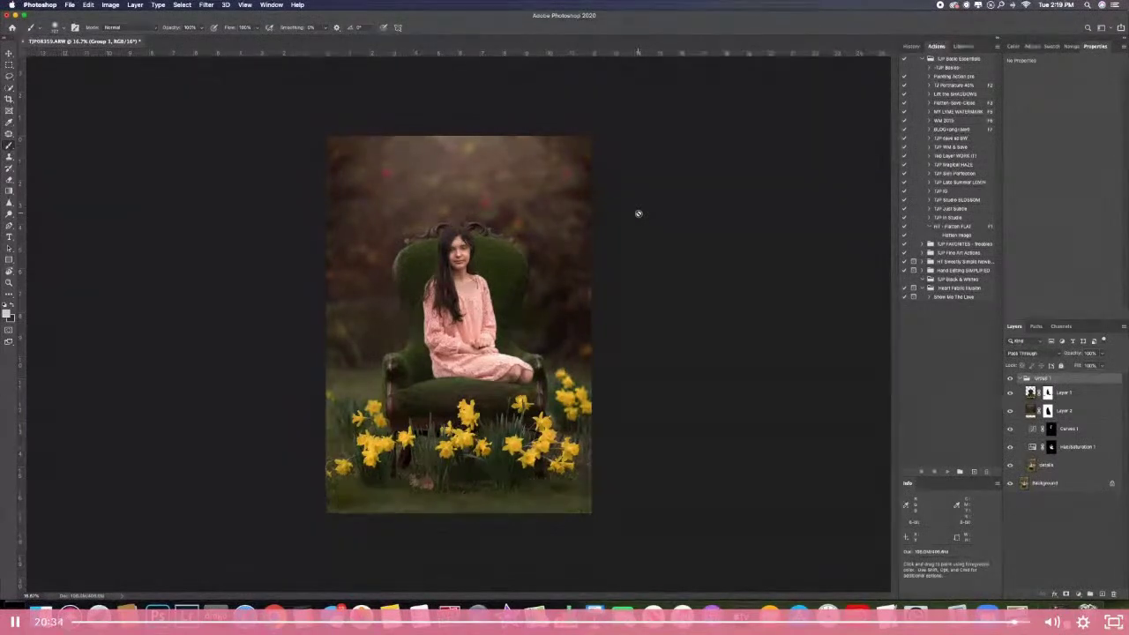
# - Examine the girl's dress and face up close and the whole composite to judge the colour boost
pyautogui.press('super+plus')
pyautogui.press('super+plus')
pyautogui.press('super+plus')
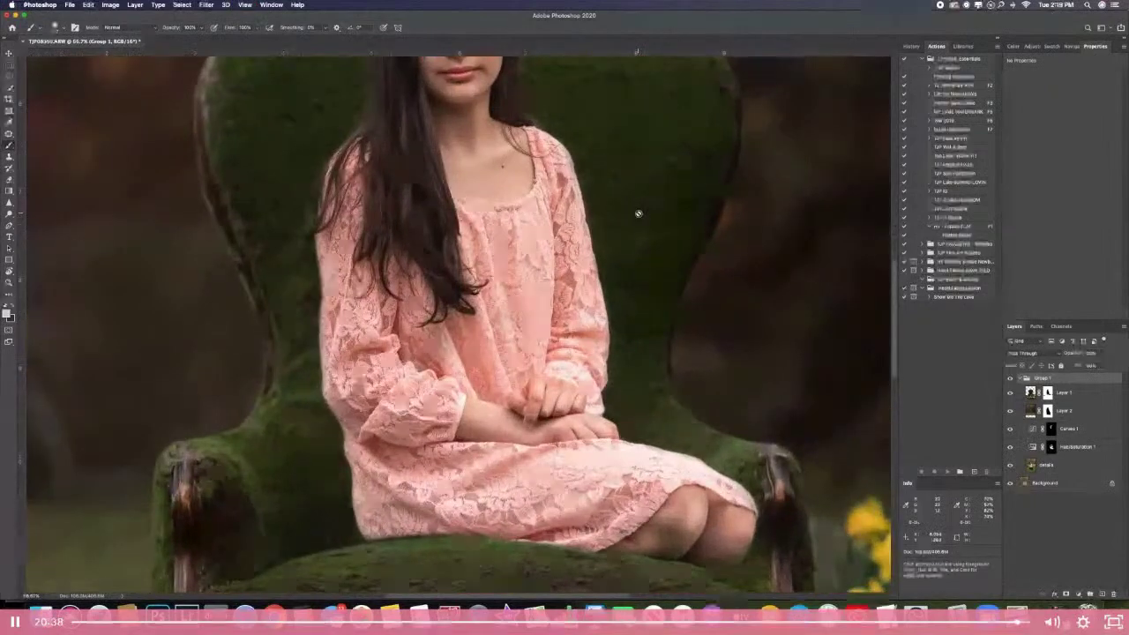
pyautogui.scroll(3, 618, 261)
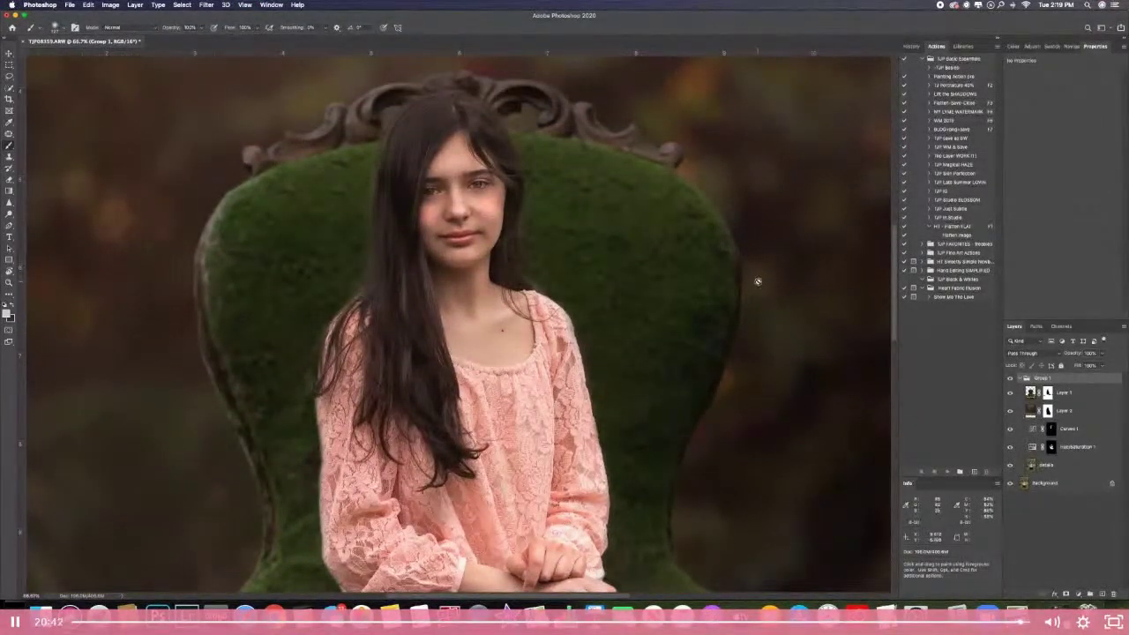
pyautogui.press('super+minus')
pyautogui.press('super+minus')
pyautogui.press('super+minus')
pyautogui.scroll(-2, 758, 282)
pyautogui.scroll(-1, 758, 281)
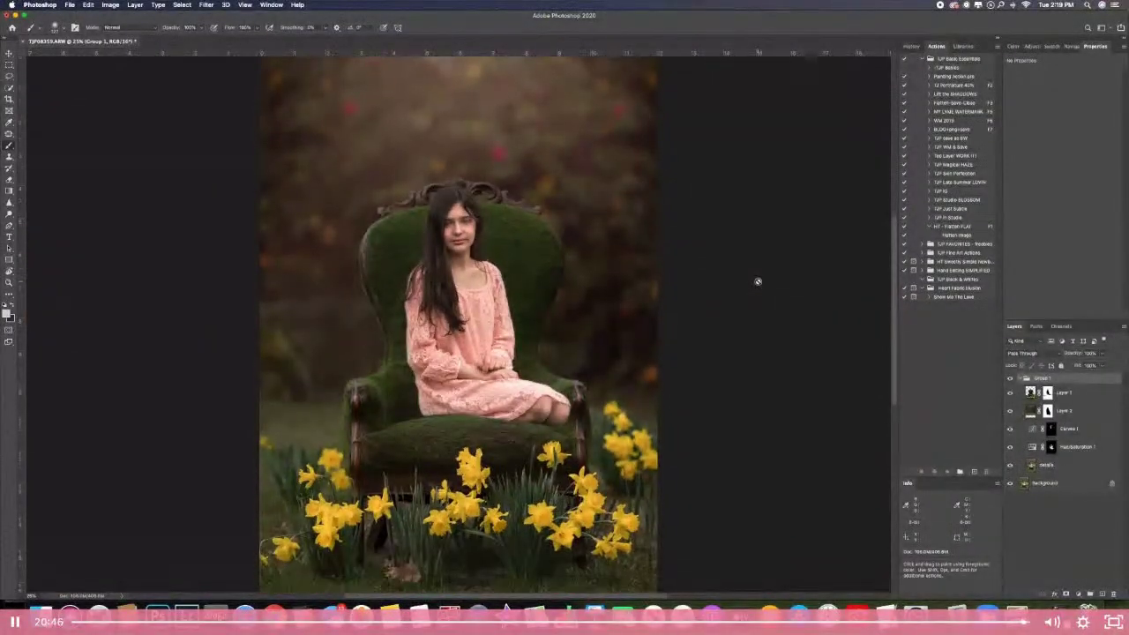